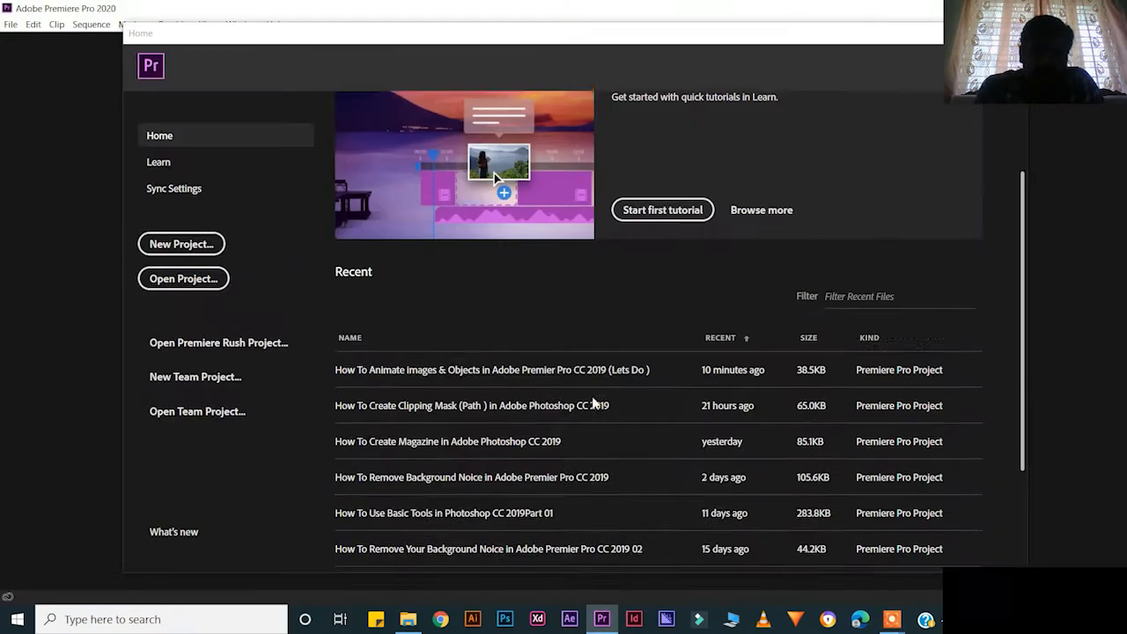
- Open the recent project "How To Animate images & Objects in Adobe Premier Pro CC 2019 (Lets Do )" and dock its Project panel beside Effect Controls
{"action": "scroll", "coordinate": [592, 403], "scroll_direction": "down", "scroll_amount": 3}
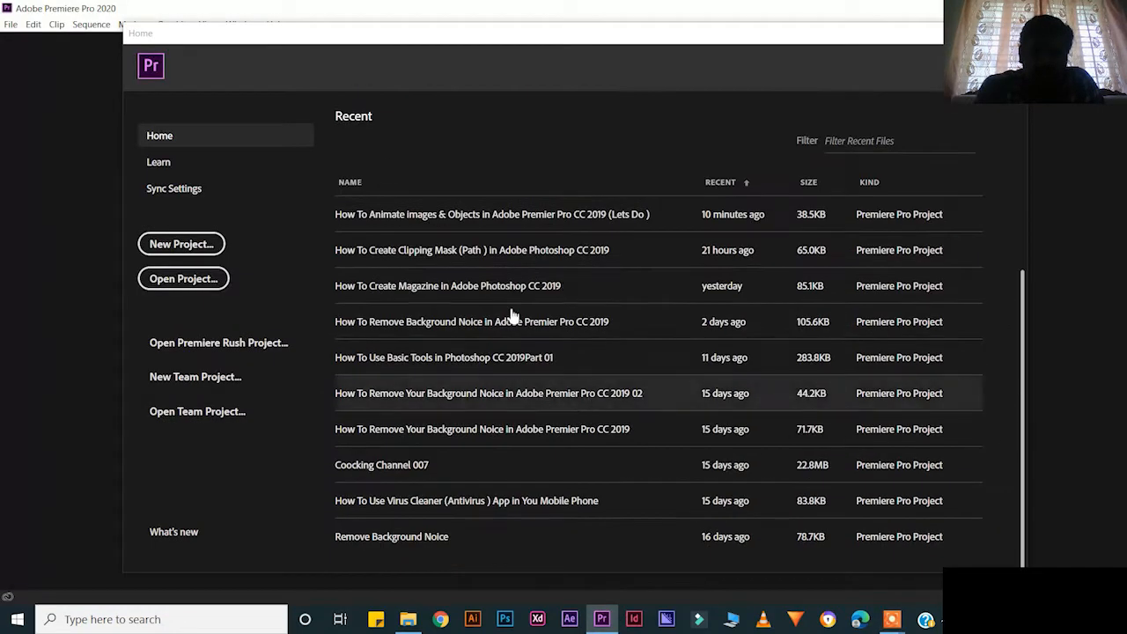
{"action": "left_click", "coordinate": [516, 220]}
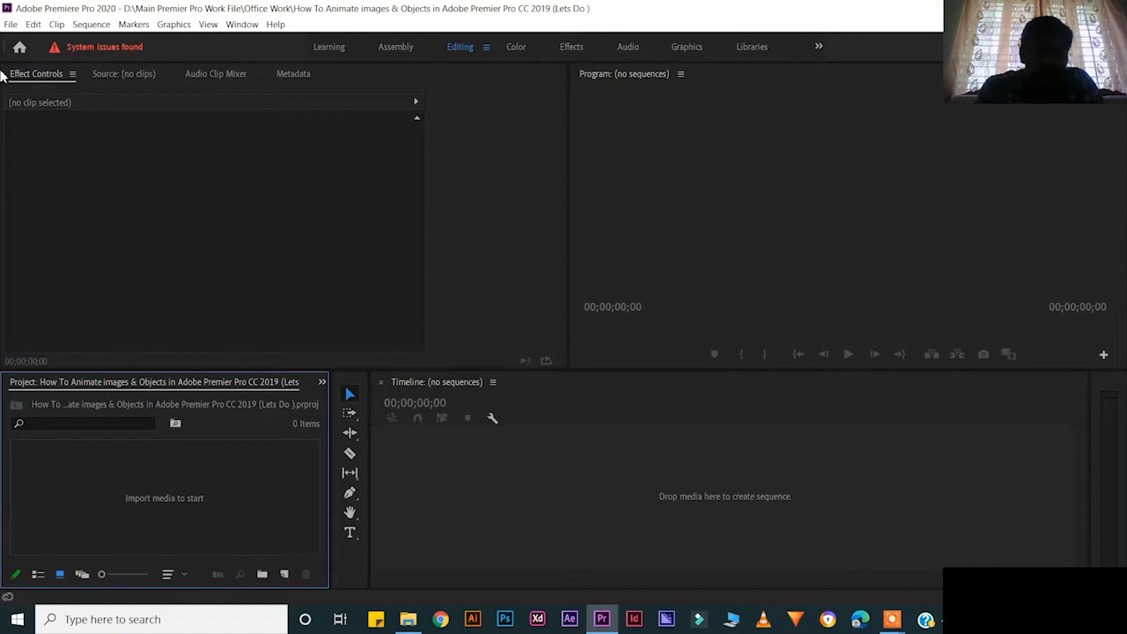
{"action": "left_click_drag", "start_coordinate": [27, 383], "coordinate": [22, 77]}
{"action": "left_click", "coordinate": [380, 80]}
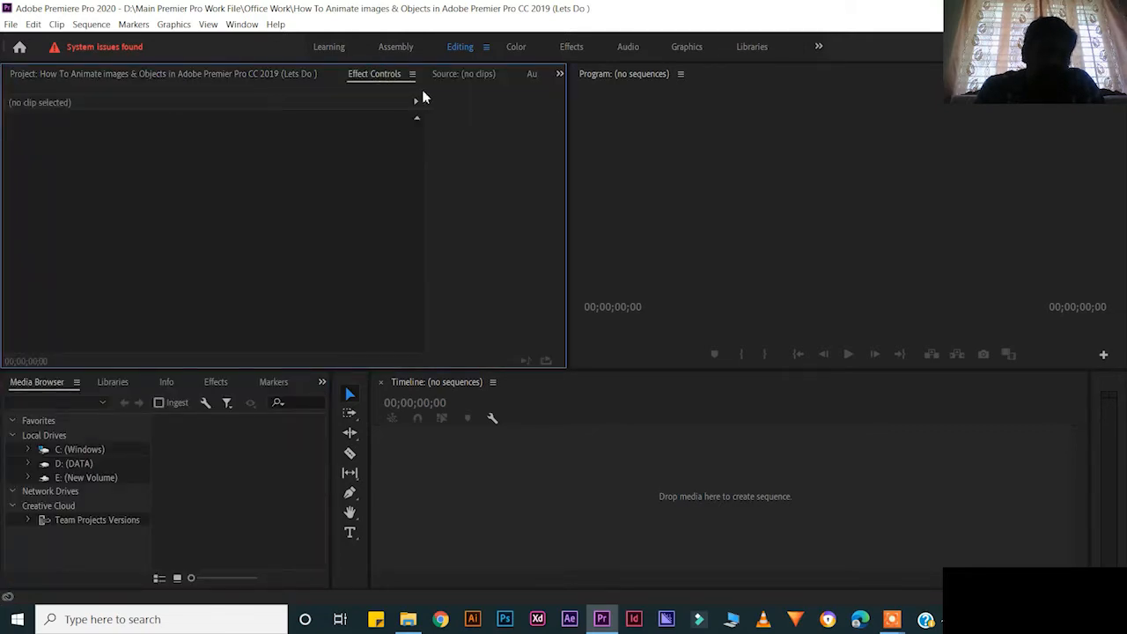
{"action": "left_click", "coordinate": [465, 74]}
{"action": "left_click", "coordinate": [530, 74]}
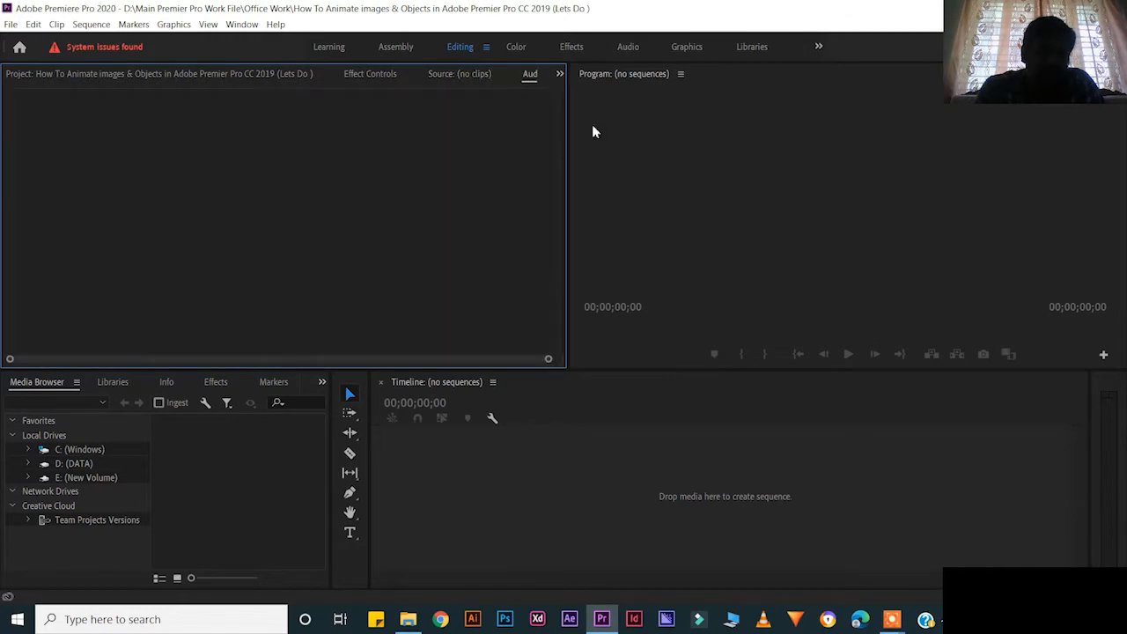
- Create a sequence from the image "Banner image Out Put is Reddy" in the Out Put images folder
{"action": "key", "text": "alt+Tab"}
{"action": "left_click_drag", "start_coordinate": [341, 181], "coordinate": [557, 475]}
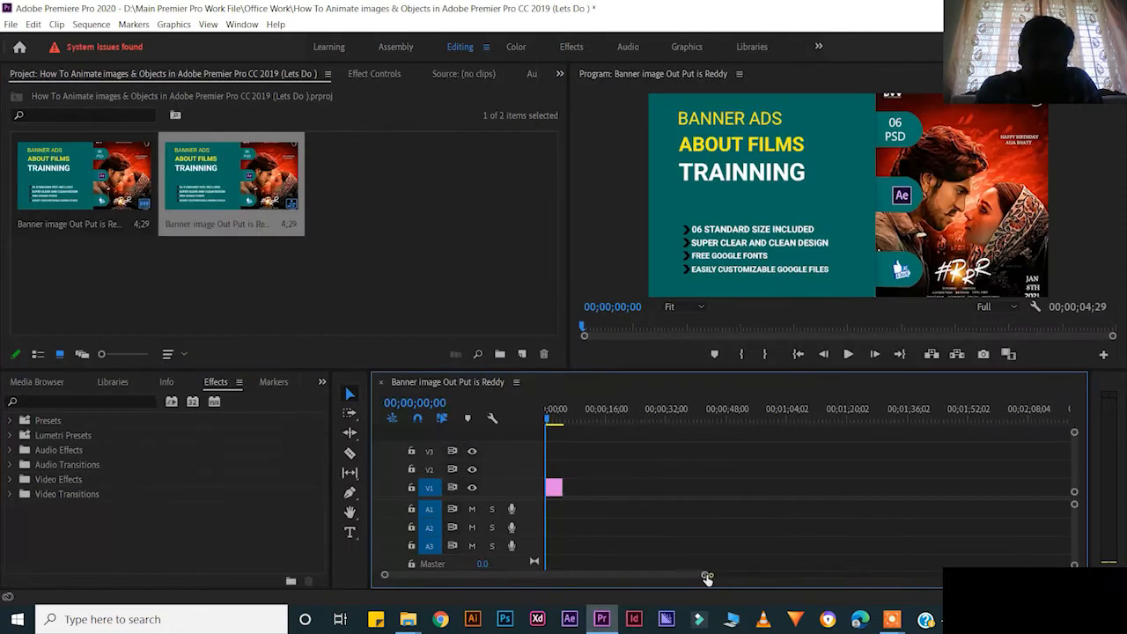
- Start Position keyframing on the banner clip at 00;00;00;00 with the image above the frame at 295, -154
{"action": "left_click", "coordinate": [375, 76]}
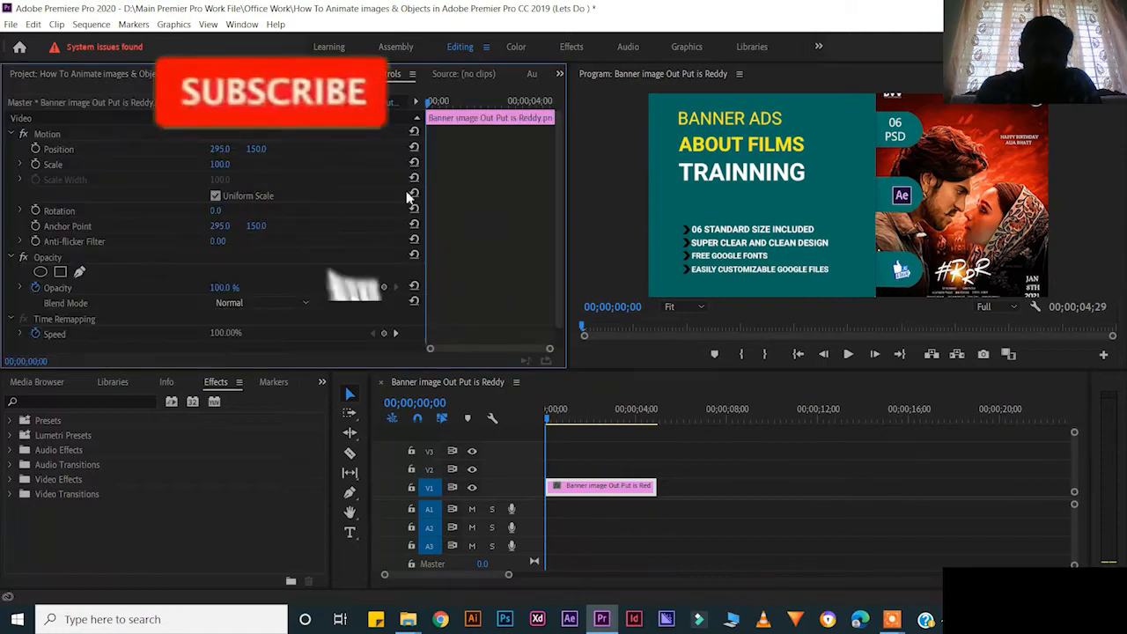
{"action": "left_click_drag", "start_coordinate": [226, 165], "coordinate": [5, 148]}
{"action": "key", "text": "ctrl+z"}
{"action": "left_click", "coordinate": [412, 504]}
{"action": "left_click", "coordinate": [36, 149]}
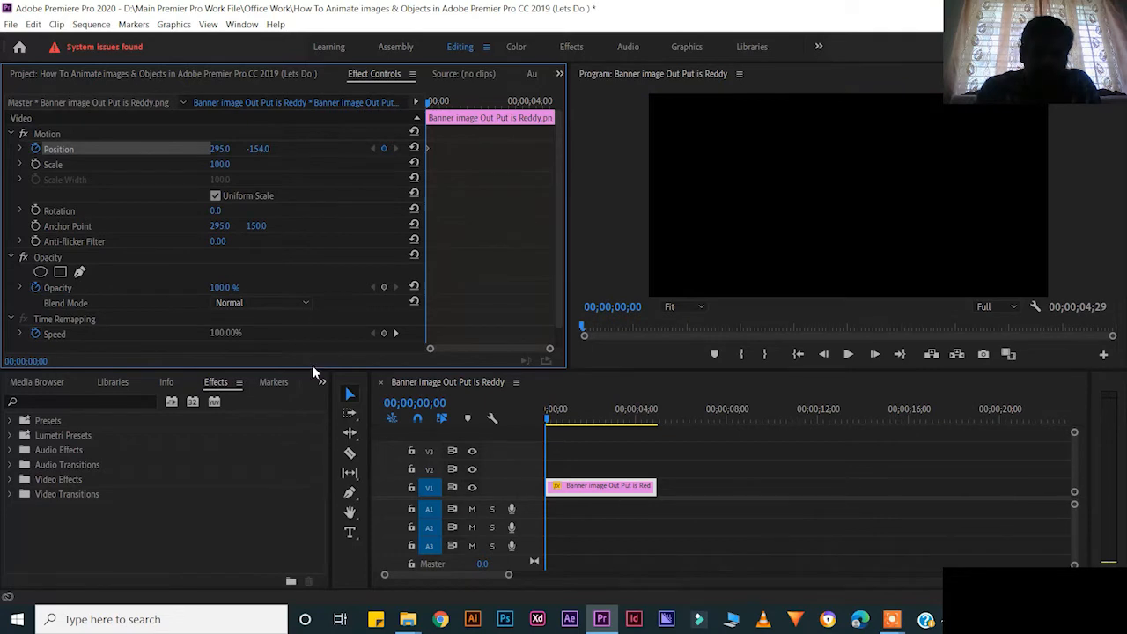
- Add a Position keyframe at 00;00;02;05 with the banner at 295, 148 and set its spatial interpolation to Bezier
{"action": "left_click_drag", "start_coordinate": [575, 420], "coordinate": [596, 427]}
{"action": "left_click_drag", "start_coordinate": [258, 149], "coordinate": [371, 149]}
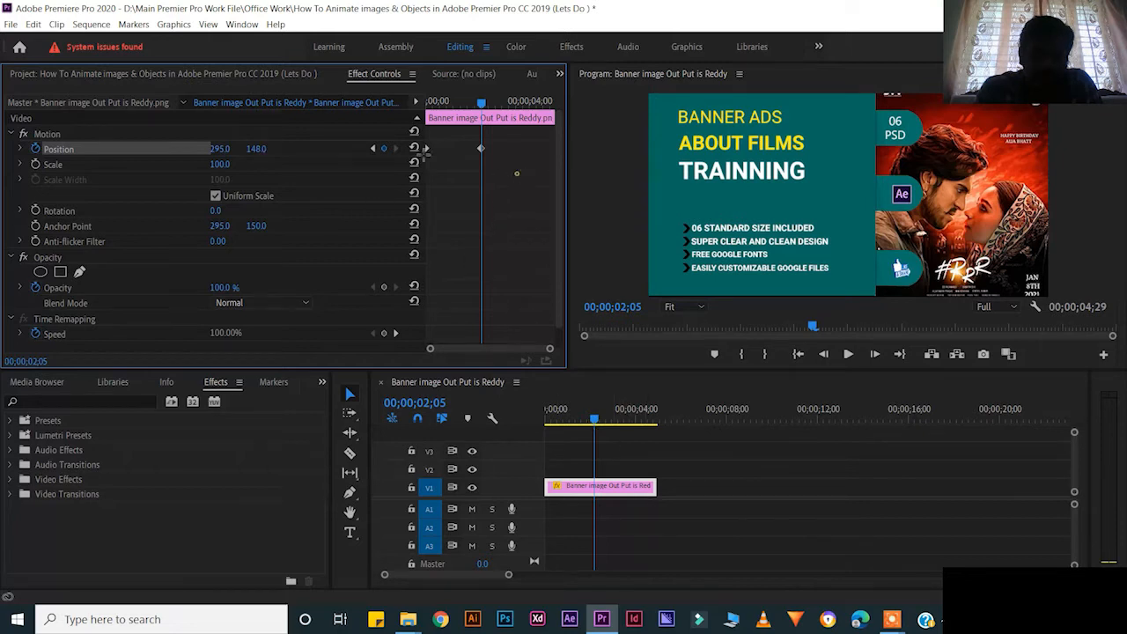
{"action": "right_click", "coordinate": [480, 150]}
{"action": "mouse_move", "coordinate": [519, 268]}
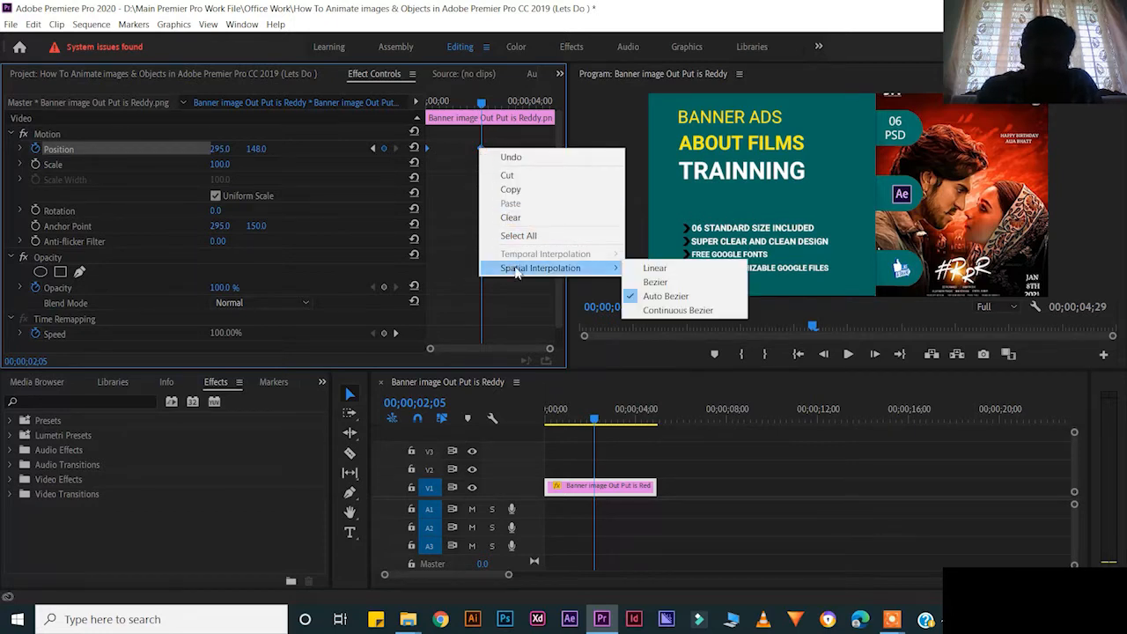
{"action": "left_click", "coordinate": [664, 280]}
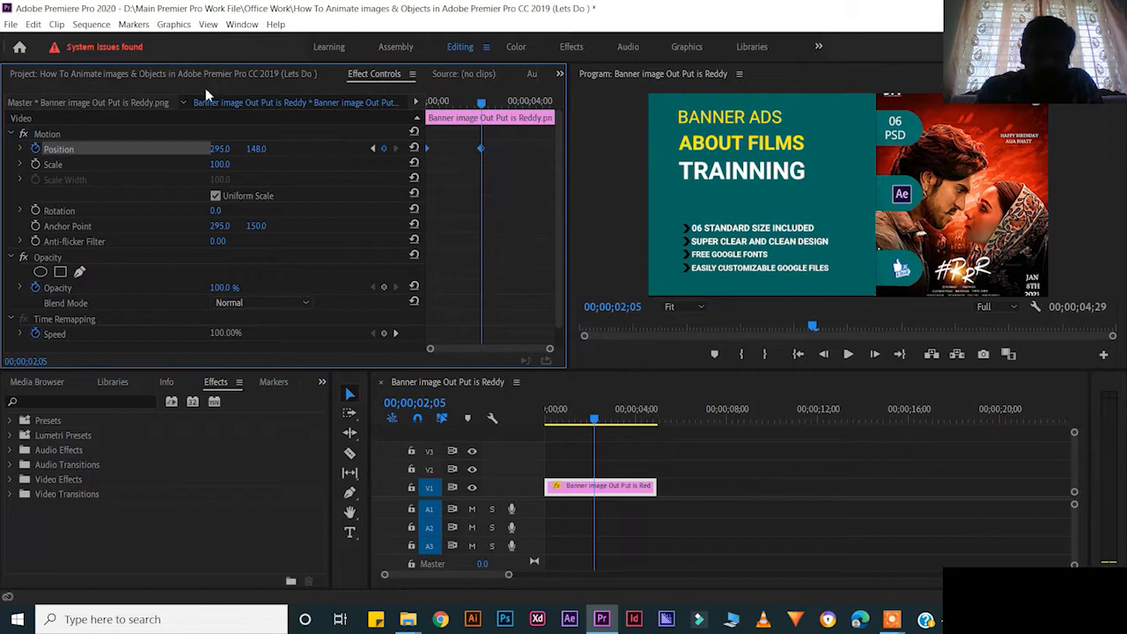
- Play the banner animation from the start of the sequence
{"action": "left_click", "coordinate": [201, 75]}
{"action": "left_click_drag", "start_coordinate": [596, 420], "coordinate": [508, 420]}
{"action": "key", "text": "space"}
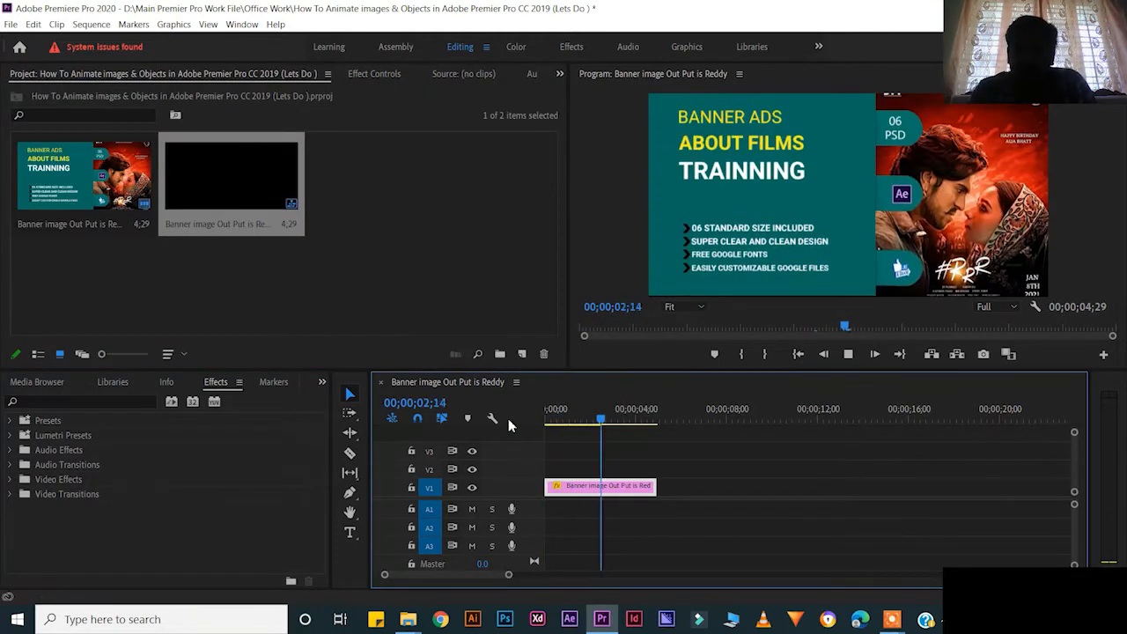
- Add the "interview 002 Instagram" image to track V1 after the banner clip and ripple delete the gap between them
{"action": "left_click_drag", "start_coordinate": [509, 575], "coordinate": [405, 576]}
{"action": "left_click_drag", "start_coordinate": [809, 420], "coordinate": [872, 424]}
{"action": "left_click_drag", "start_coordinate": [404, 575], "coordinate": [629, 533]}
{"action": "left_click", "coordinate": [409, 619]}
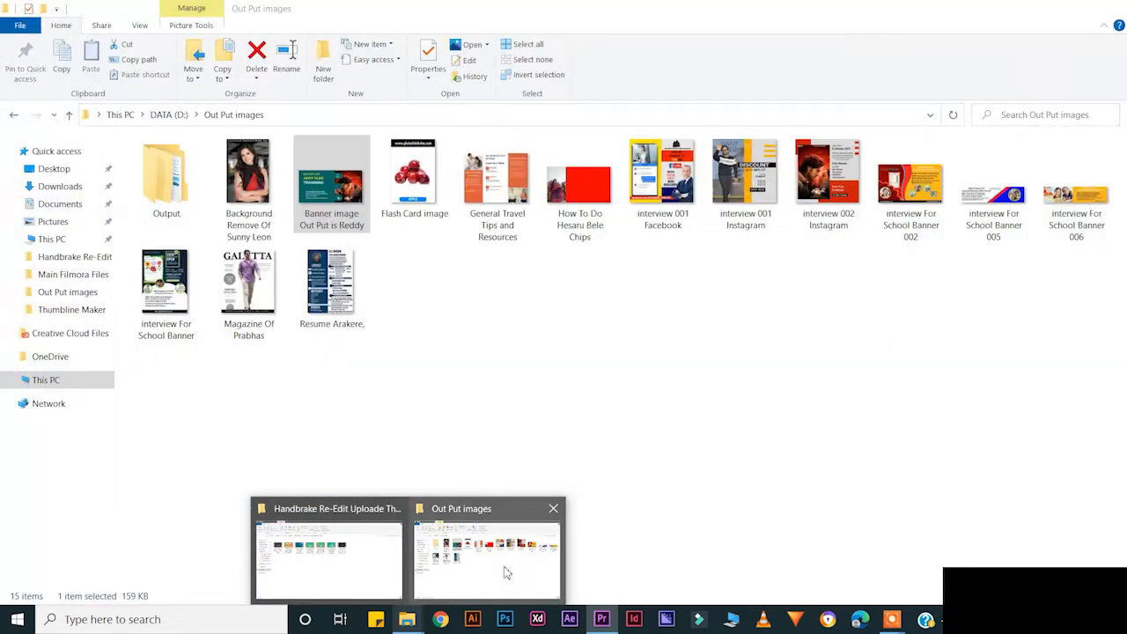
{"action": "left_click", "coordinate": [503, 569]}
{"action": "left_click_drag", "start_coordinate": [828, 181], "coordinate": [419, 260]}
{"action": "right_click", "coordinate": [601, 486]}
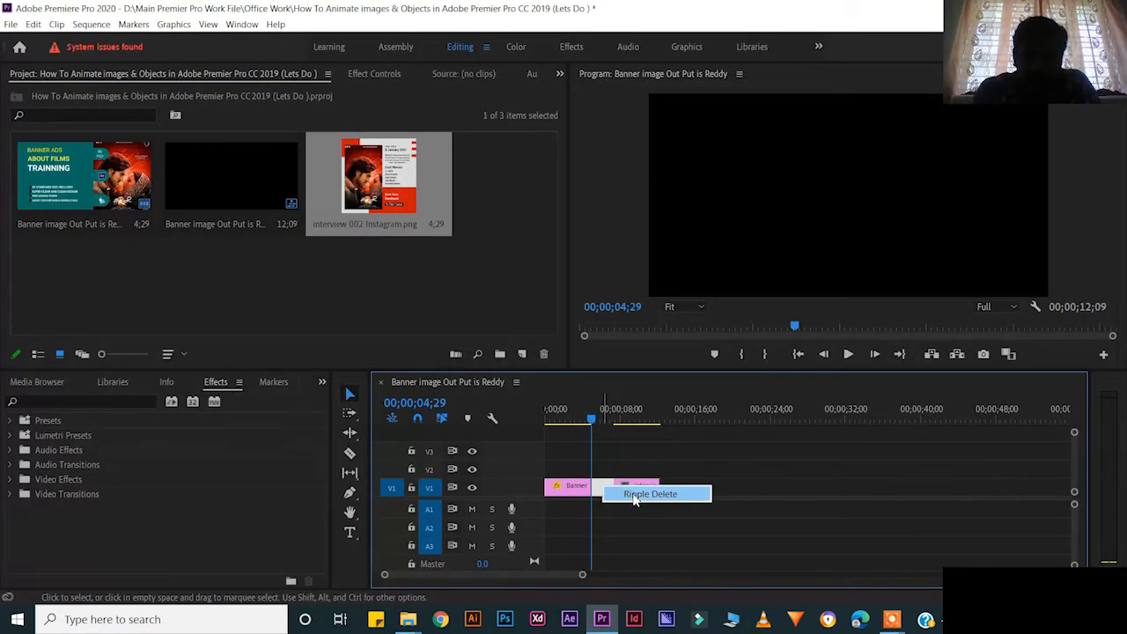
{"action": "left_click", "coordinate": [636, 494]}
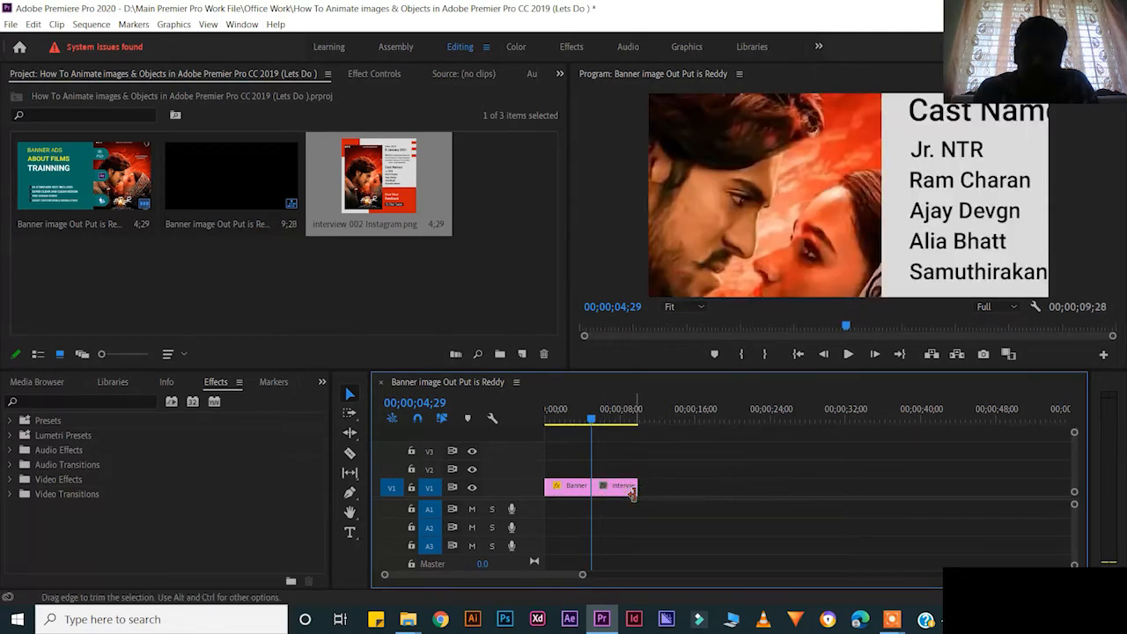
- Scale the "interview 002 Instagram" clip to 27 and position it in the left half of the frame at 147, 151
{"action": "left_click", "coordinate": [625, 487]}
{"action": "left_click_drag", "start_coordinate": [217, 164], "coordinate": [229, 165]}
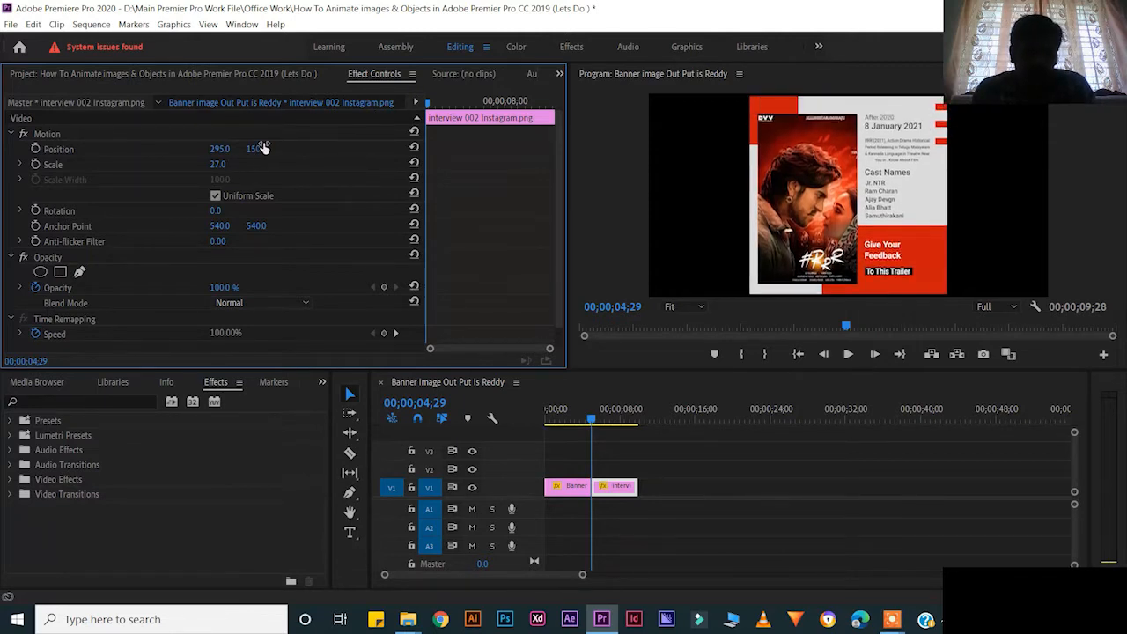
{"action": "left_click_drag", "start_coordinate": [233, 150], "coordinate": [105, 150]}
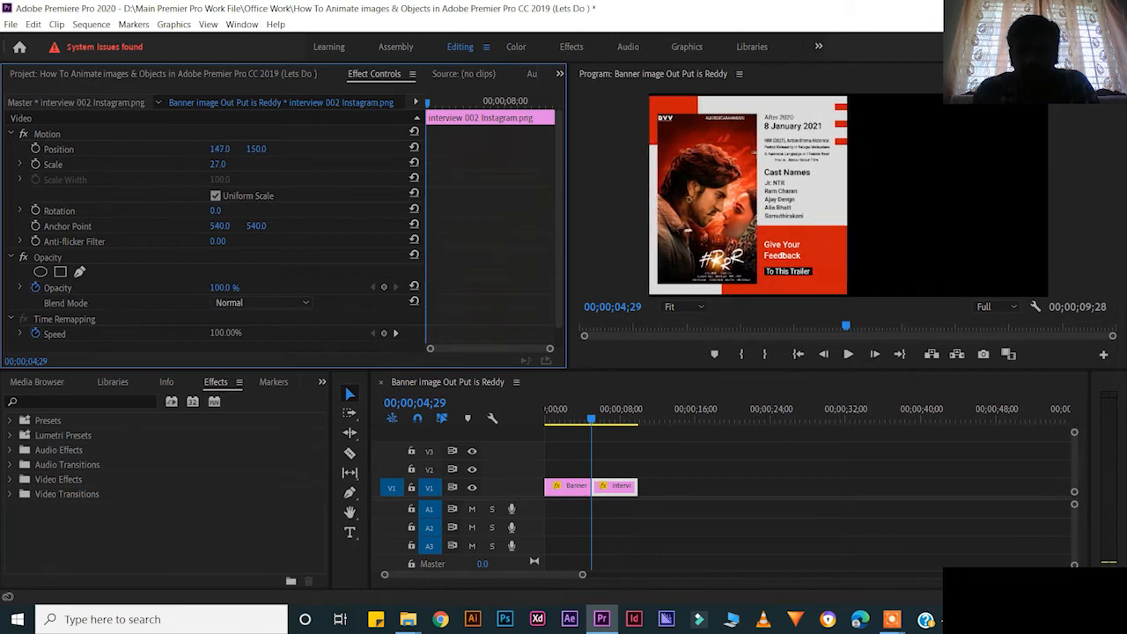
{"action": "left_click_drag", "start_coordinate": [256, 150], "coordinate": [264, 150]}
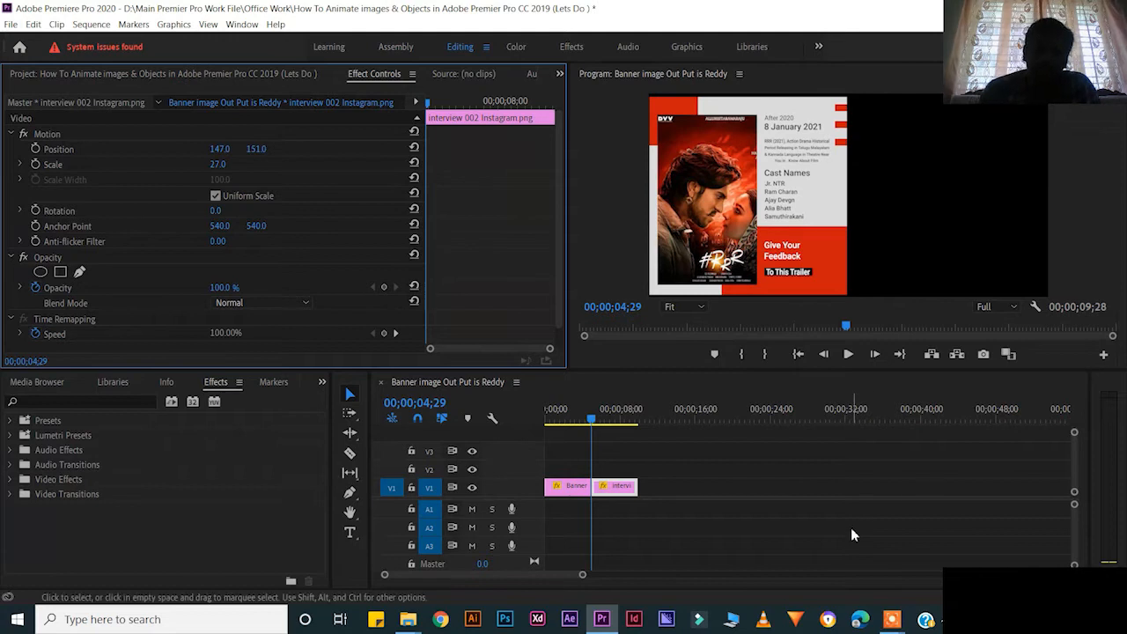
- Place "interview 001 Instagram" on V2 directly above the "interview 002 Instagram" clip, scaled to 27 and positioned at 440, 150
{"action": "mouse_move", "coordinate": [407, 619]}
{"action": "left_click", "coordinate": [432, 571]}
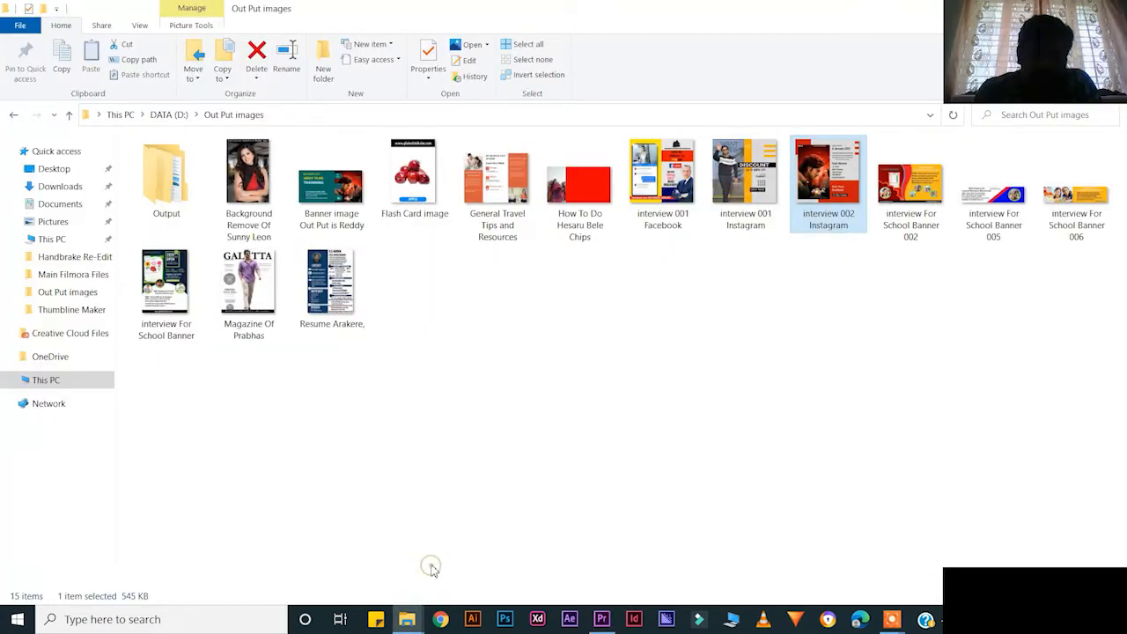
{"action": "left_click_drag", "start_coordinate": [745, 176], "coordinate": [670, 491]}
{"action": "left_click_drag", "start_coordinate": [670, 490], "coordinate": [614, 474]}
{"action": "left_click_drag", "start_coordinate": [219, 163], "coordinate": [347, 149]}
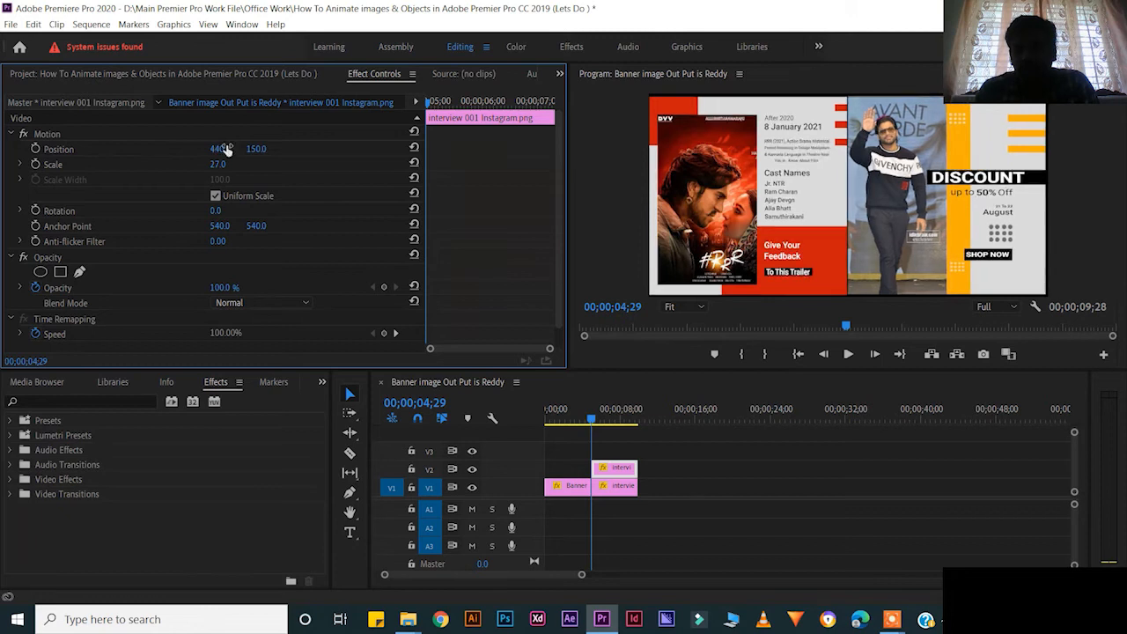
- Turn on Position keyframing for both Instagram image clips at their shared start, 00;00;04;29
{"action": "left_click", "coordinate": [575, 549]}
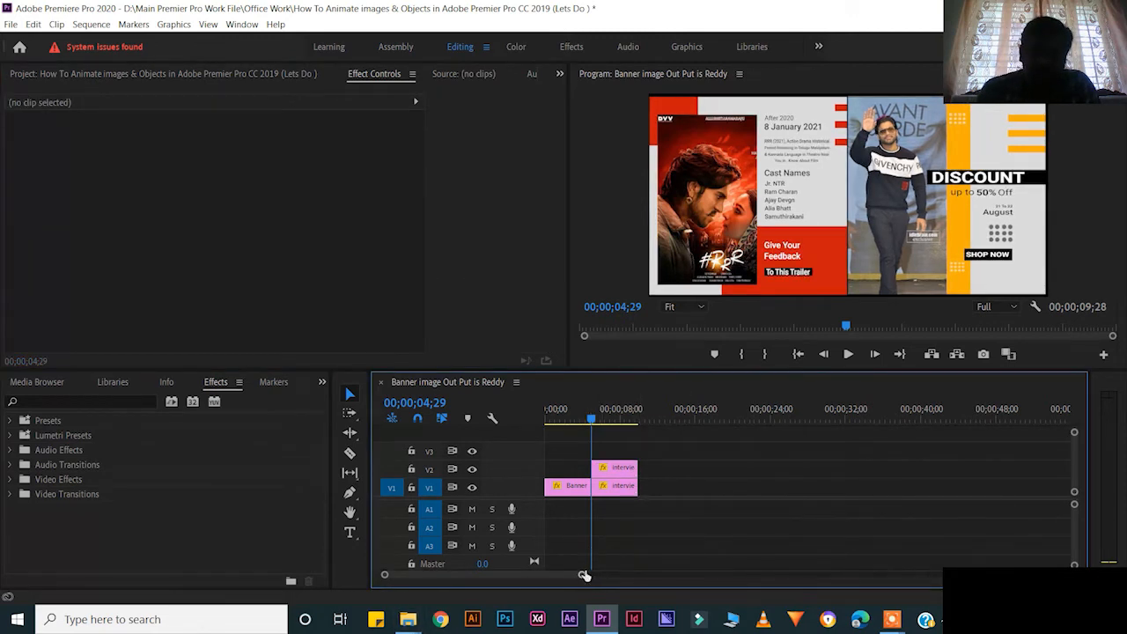
{"action": "left_click_drag", "start_coordinate": [584, 575], "coordinate": [457, 575]}
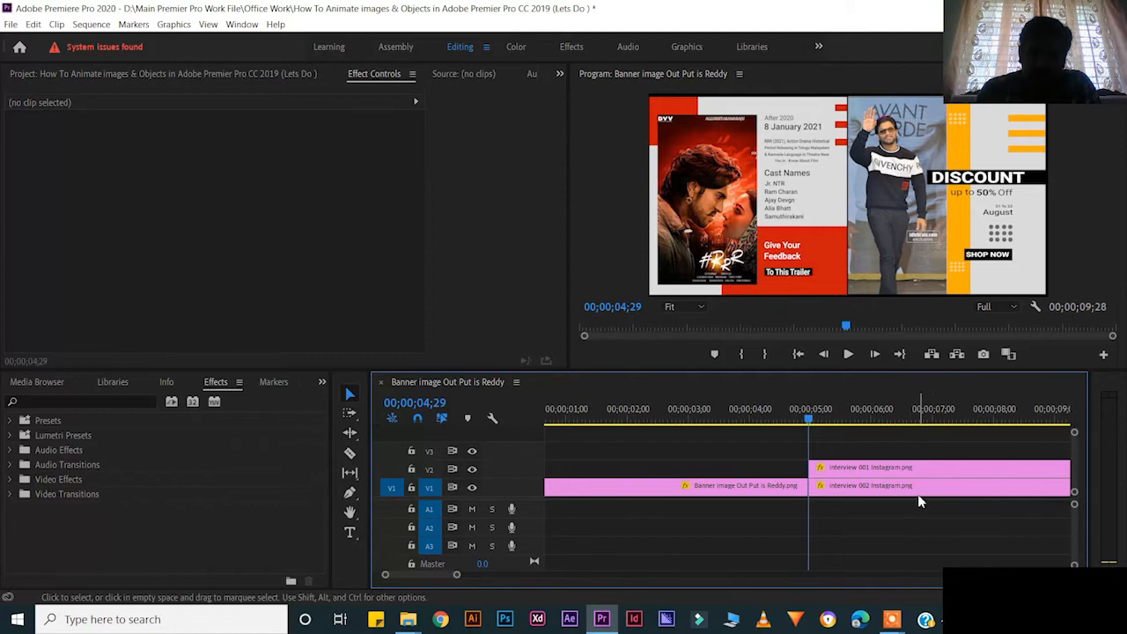
{"action": "left_click", "coordinate": [918, 495]}
{"action": "left_click", "coordinate": [39, 151]}
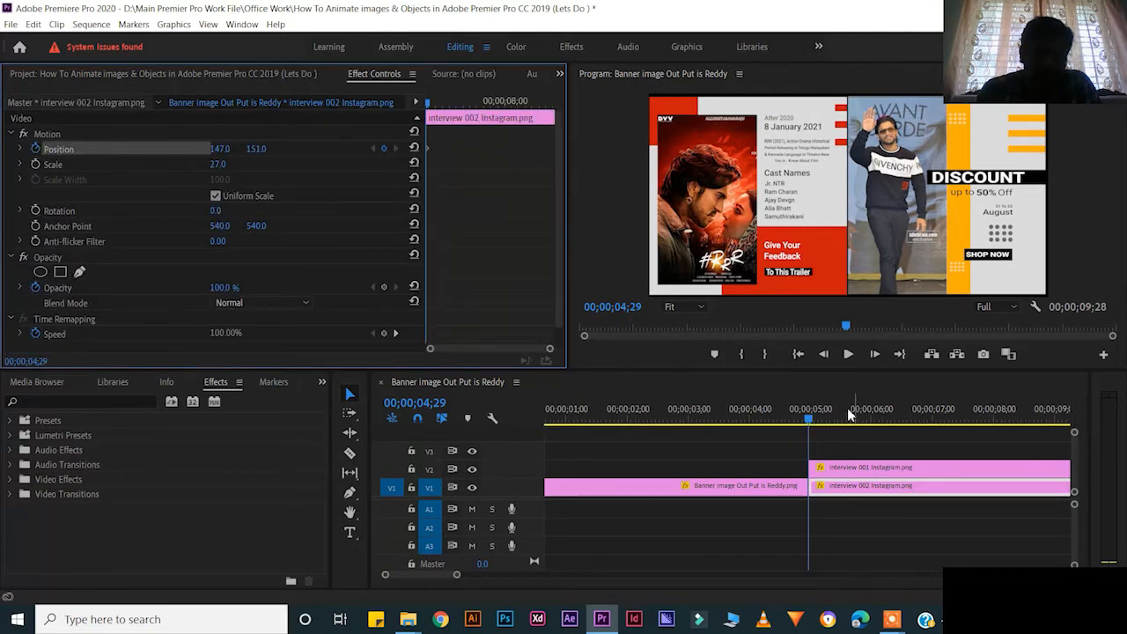
{"action": "left_click", "coordinate": [848, 468]}
{"action": "left_click", "coordinate": [39, 151]}
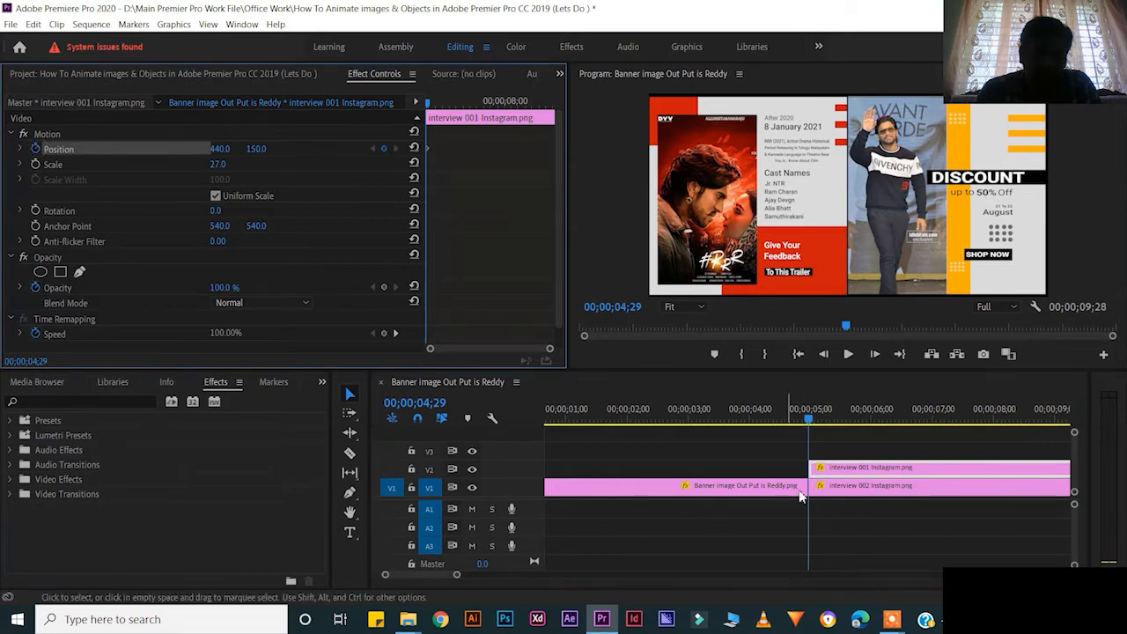
- Set the starting vertical positions to -163 for "interview 002 Instagram" and 450 for "interview 001 Instagram"
{"action": "left_click", "coordinate": [842, 492]}
{"action": "left_click_drag", "start_coordinate": [271, 149], "coordinate": [141, 149]}
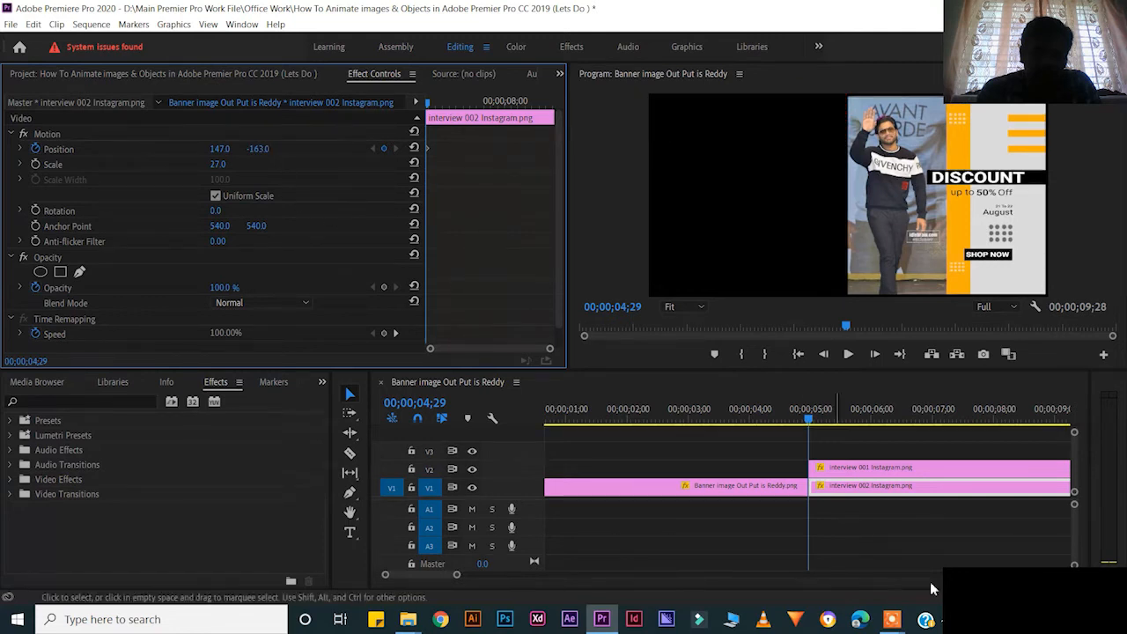
{"action": "left_click", "coordinate": [866, 472]}
{"action": "left_click_drag", "start_coordinate": [259, 147], "coordinate": [381, 147]}
- At 00;00;07;07, keyframe "interview 001 Instagram" at position 440, 150 and set its scale to 28
{"action": "left_click_drag", "start_coordinate": [456, 575], "coordinate": [495, 575]}
{"action": "left_click_drag", "start_coordinate": [710, 418], "coordinate": [787, 423]}
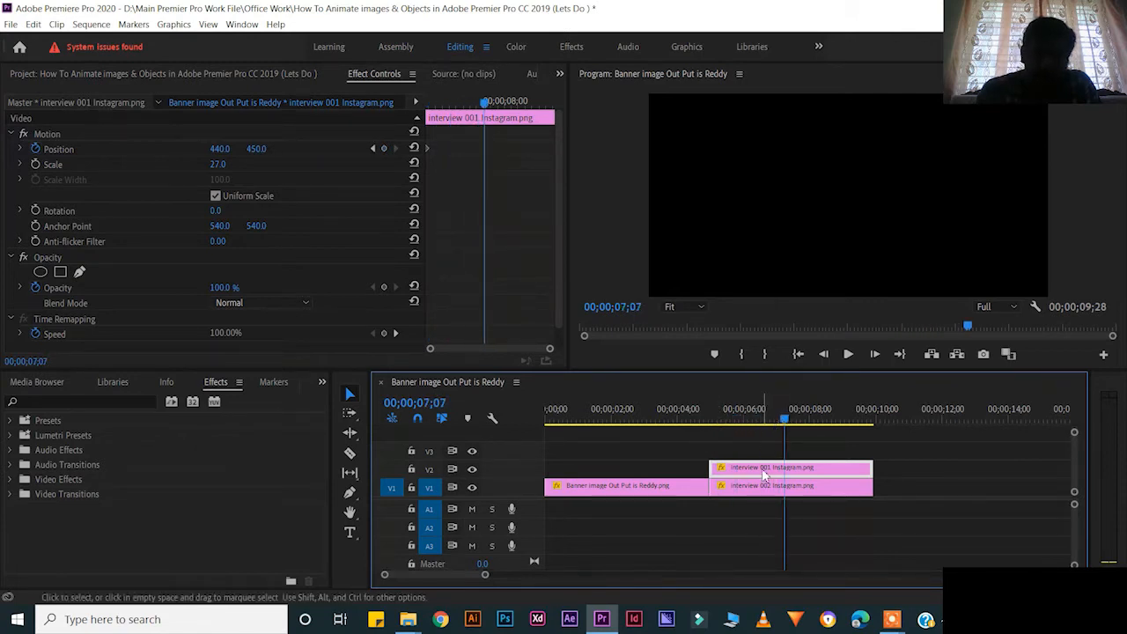
{"action": "left_click_drag", "start_coordinate": [261, 156], "coordinate": [0, 156]}
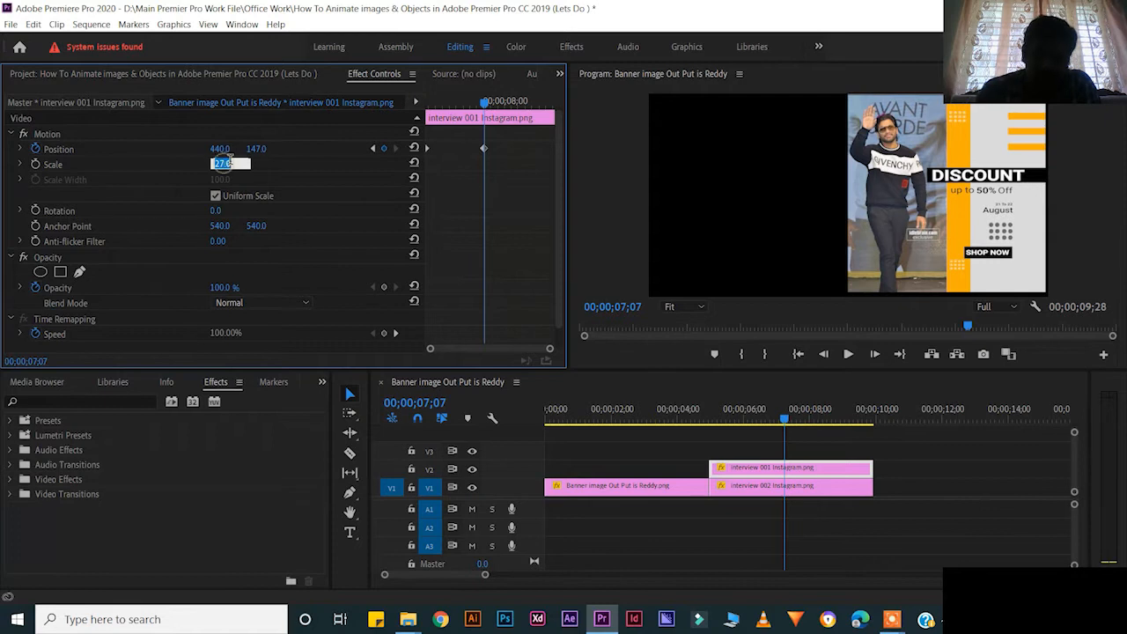
{"action": "key", "text": "Return"}
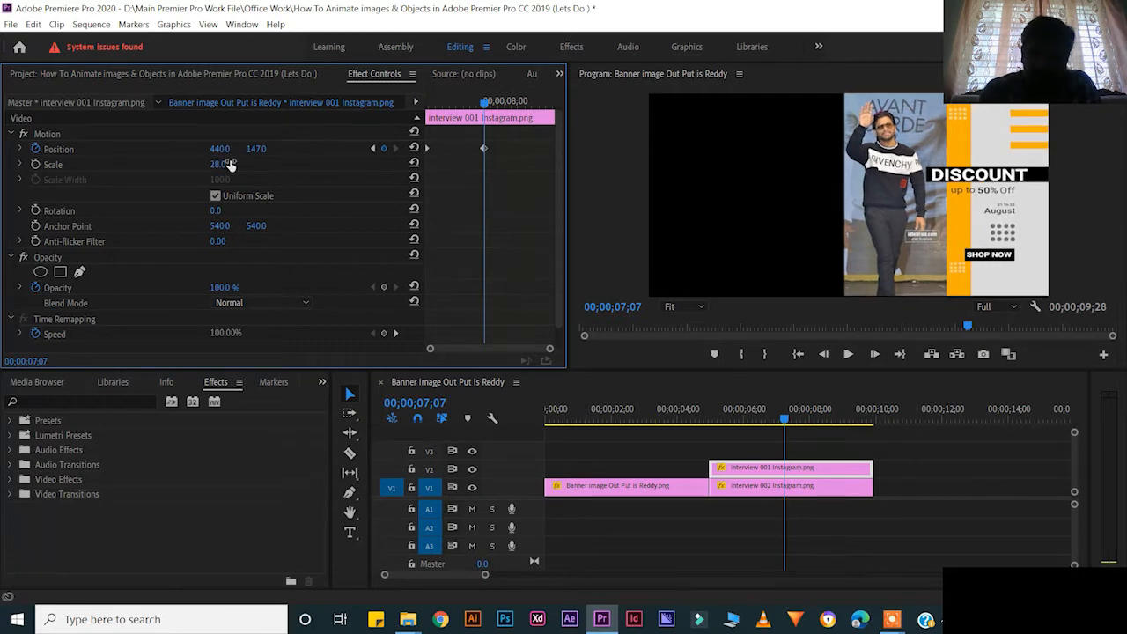
{"action": "left_click_drag", "start_coordinate": [256, 149], "coordinate": [254, 149]}
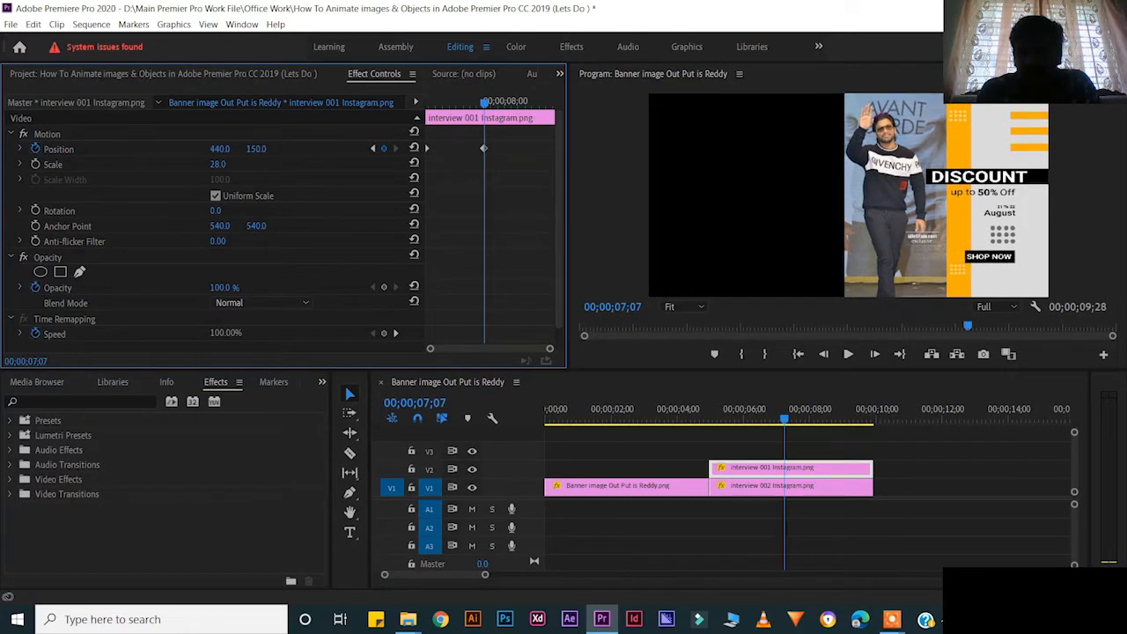
- At 00;00;07;07, keyframe "interview 002 Instagram" at position 147, 150 and set its scale to 28
{"action": "left_click", "coordinate": [780, 493]}
{"action": "left_click_drag", "start_coordinate": [263, 152], "coordinate": [258, 149]}
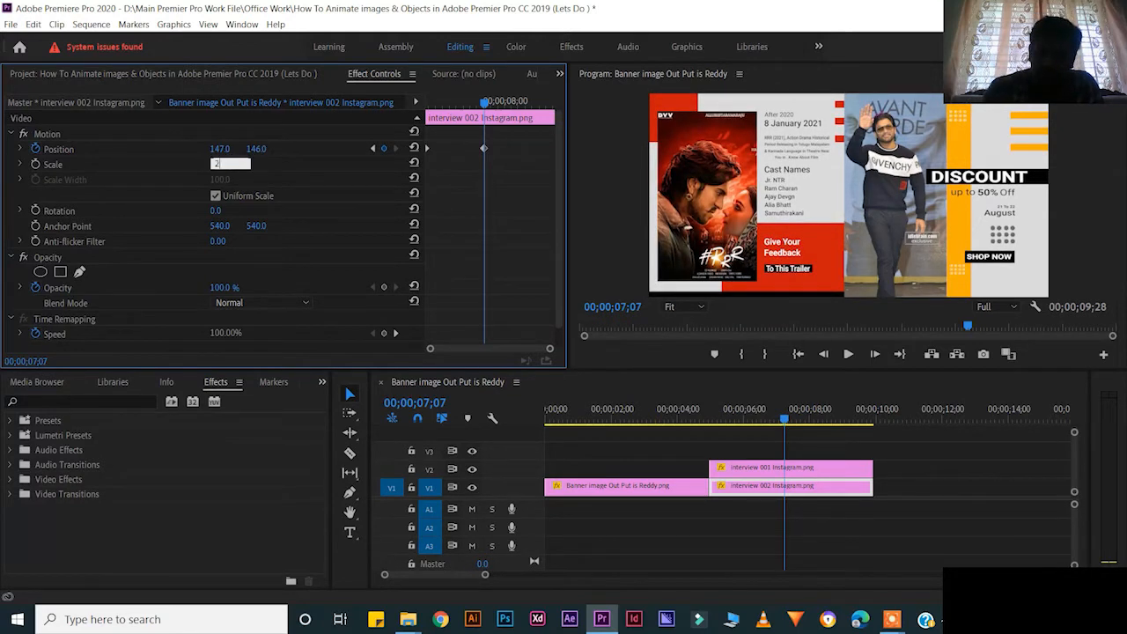
{"action": "key", "text": "Return"}
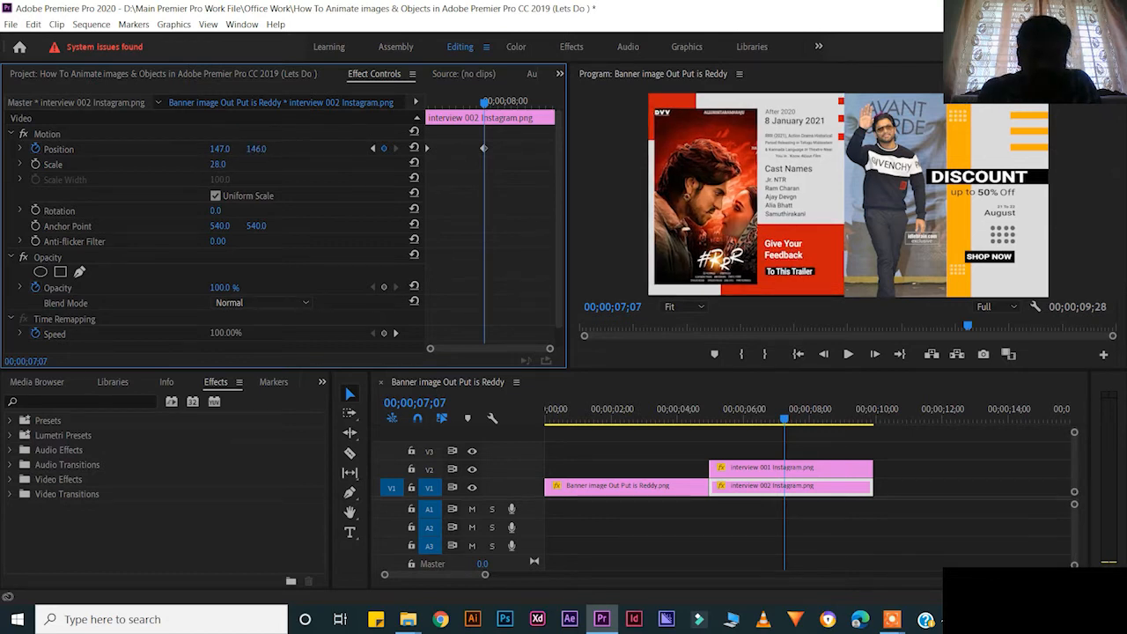
{"action": "left_click_drag", "start_coordinate": [257, 149], "coordinate": [503, 178]}
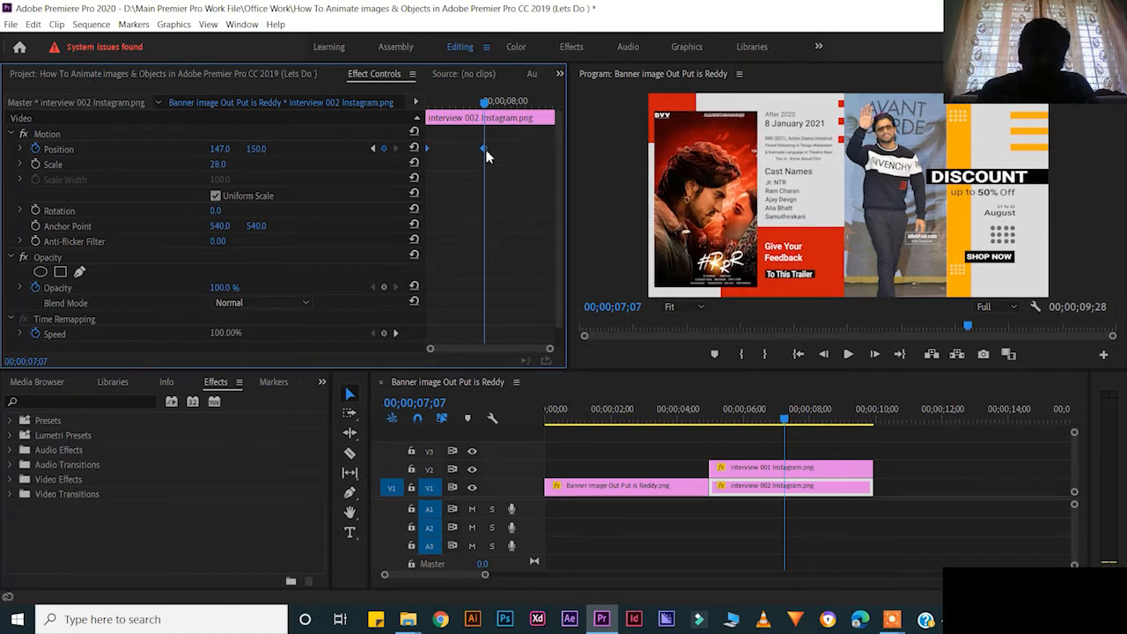
- Apply Auto Bezier temporal interpolation to the Position keyframes of both Instagram clips and return the playhead to the sequence start
{"action": "left_click", "coordinate": [674, 277]}
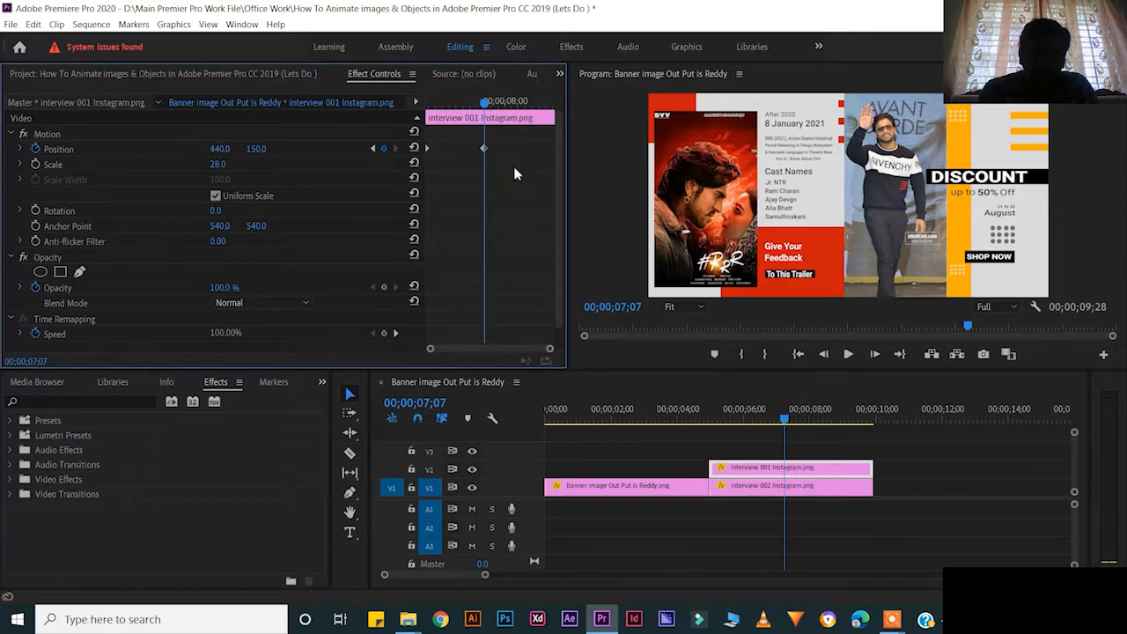
{"action": "right_click", "coordinate": [484, 148]}
{"action": "mouse_move", "coordinate": [529, 249]}
{"action": "left_click", "coordinate": [663, 280]}
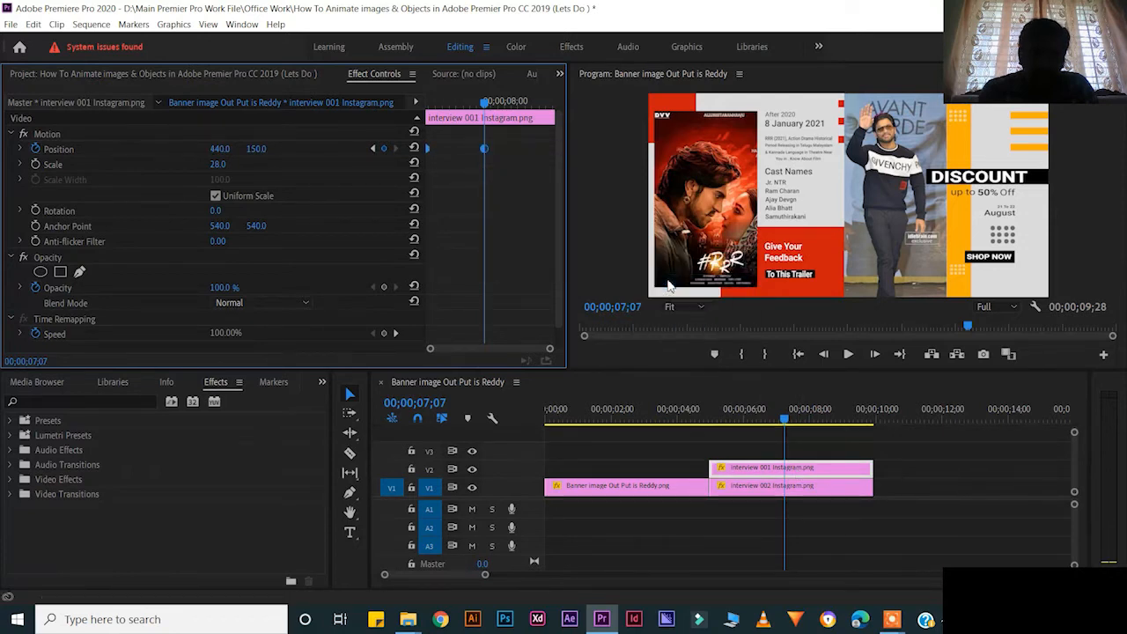
{"action": "left_click", "coordinate": [787, 494]}
{"action": "right_click", "coordinate": [484, 148]}
{"action": "mouse_move", "coordinate": [563, 255]}
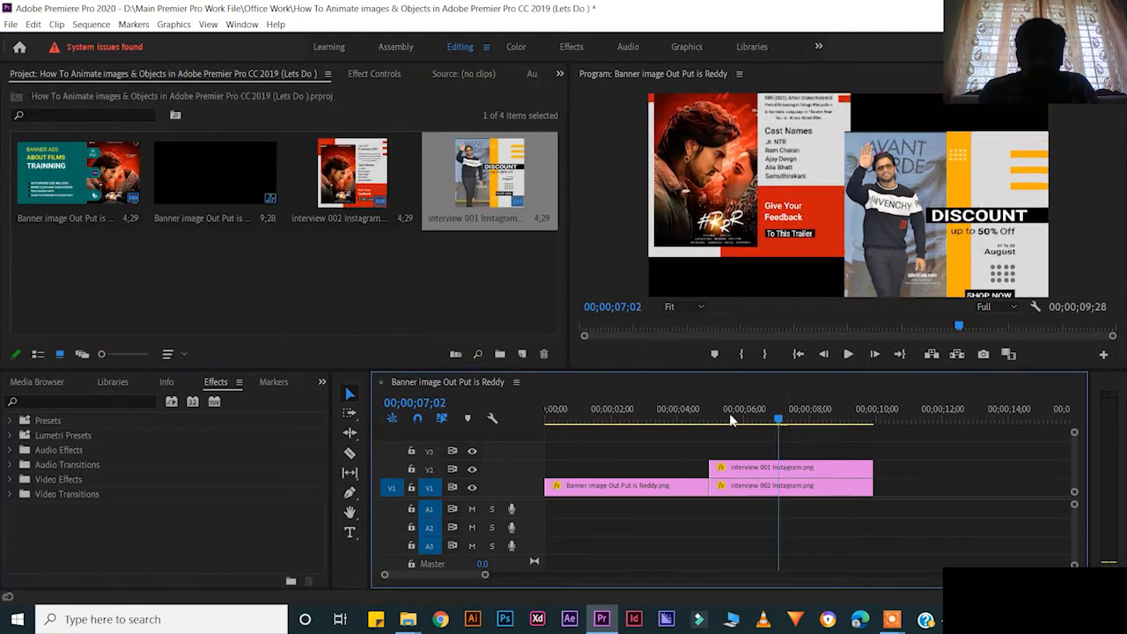
{"action": "key", "text": "Home"}
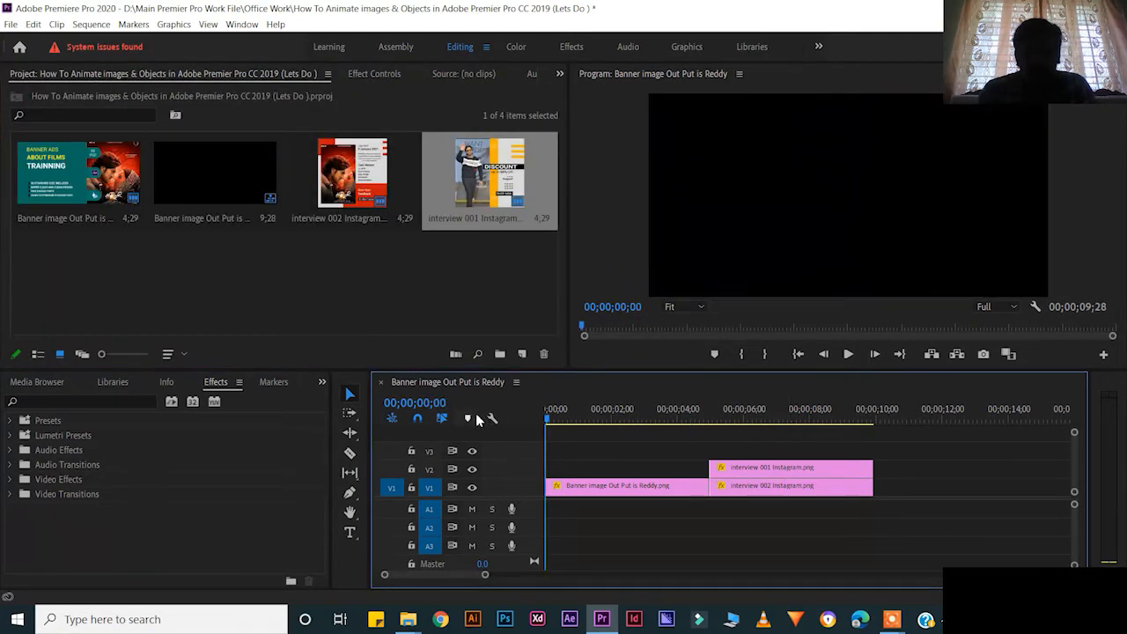
- Play back the sequence, and set the "interview 001 Instagram" Position keyframe at 00;00;07;07 to 449, 150
{"action": "left_click", "coordinate": [848, 354]}
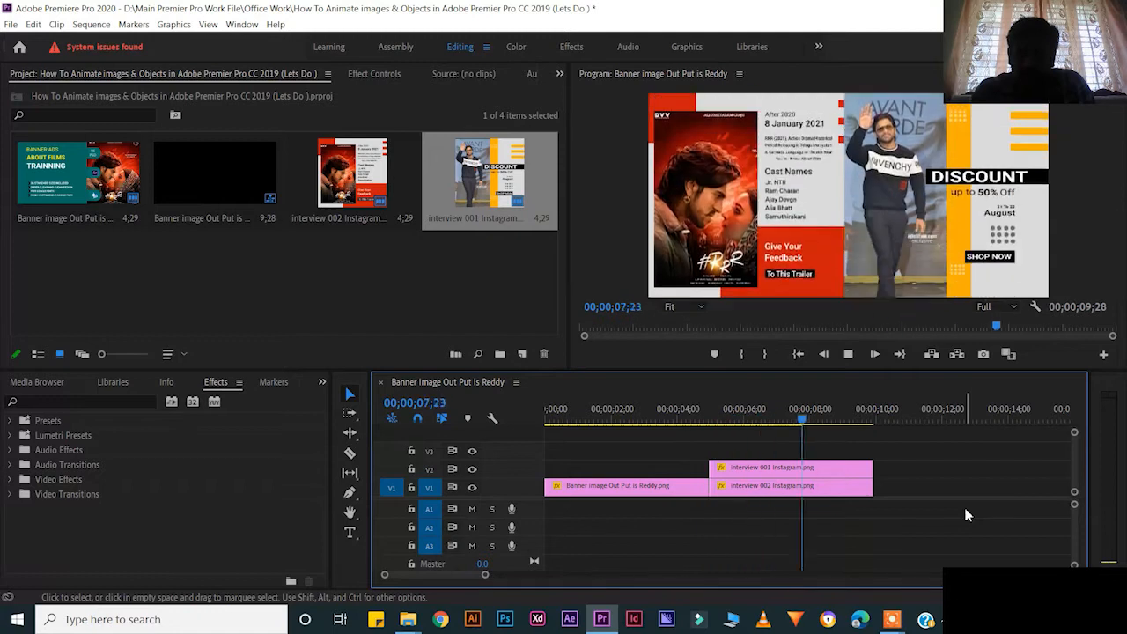
{"action": "key", "text": "space"}
{"action": "left_click", "coordinate": [812, 486]}
{"action": "left_click", "coordinate": [373, 74]}
{"action": "left_click_drag", "start_coordinate": [522, 103], "coordinate": [485, 103]}
{"action": "left_click_drag", "start_coordinate": [432, 349], "coordinate": [499, 354]}
{"action": "left_click", "coordinate": [756, 469]}
{"action": "left_click_drag", "start_coordinate": [221, 149], "coordinate": [267, 151]}
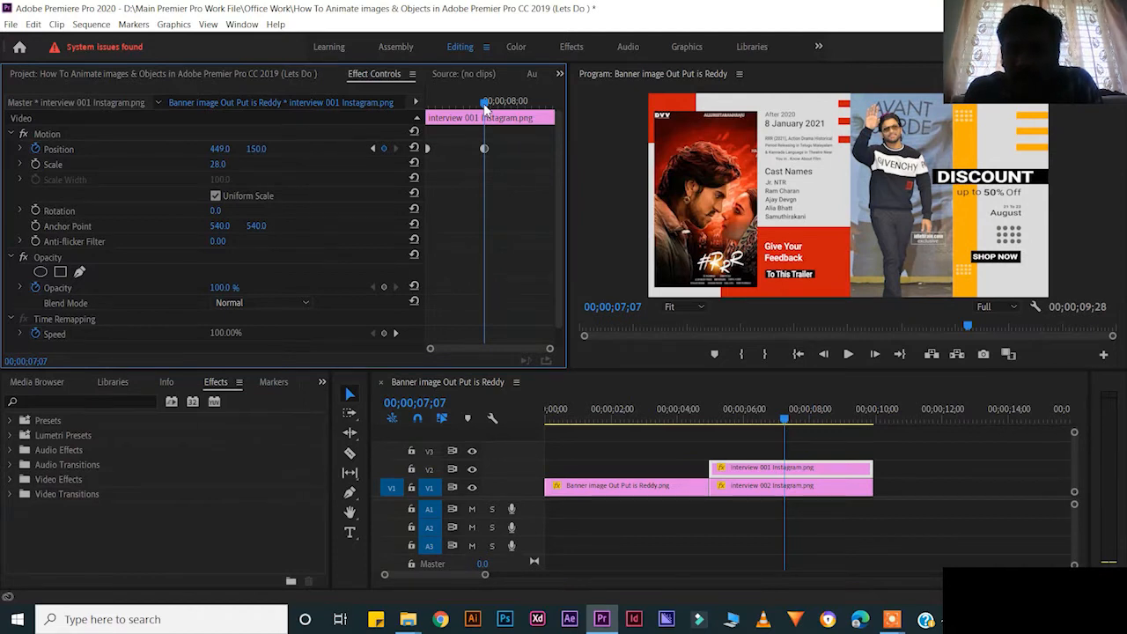
- Create a white 590 x 300 color matte named "Bar" in the project
{"action": "left_click", "coordinate": [132, 74]}
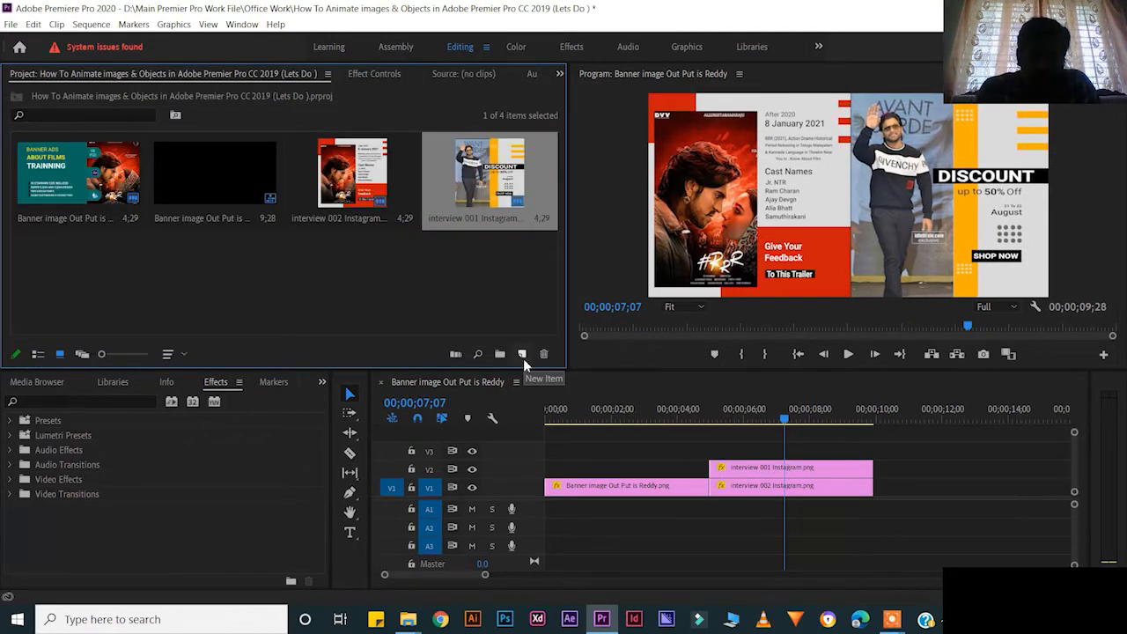
{"action": "left_click", "coordinate": [523, 354]}
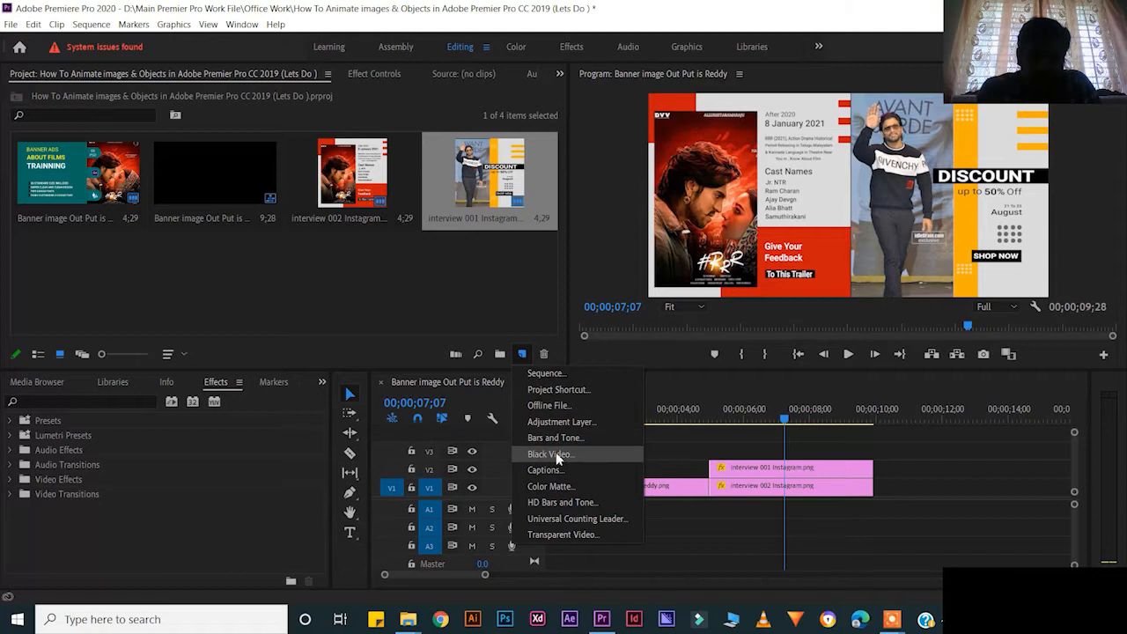
{"action": "left_click", "coordinate": [558, 486]}
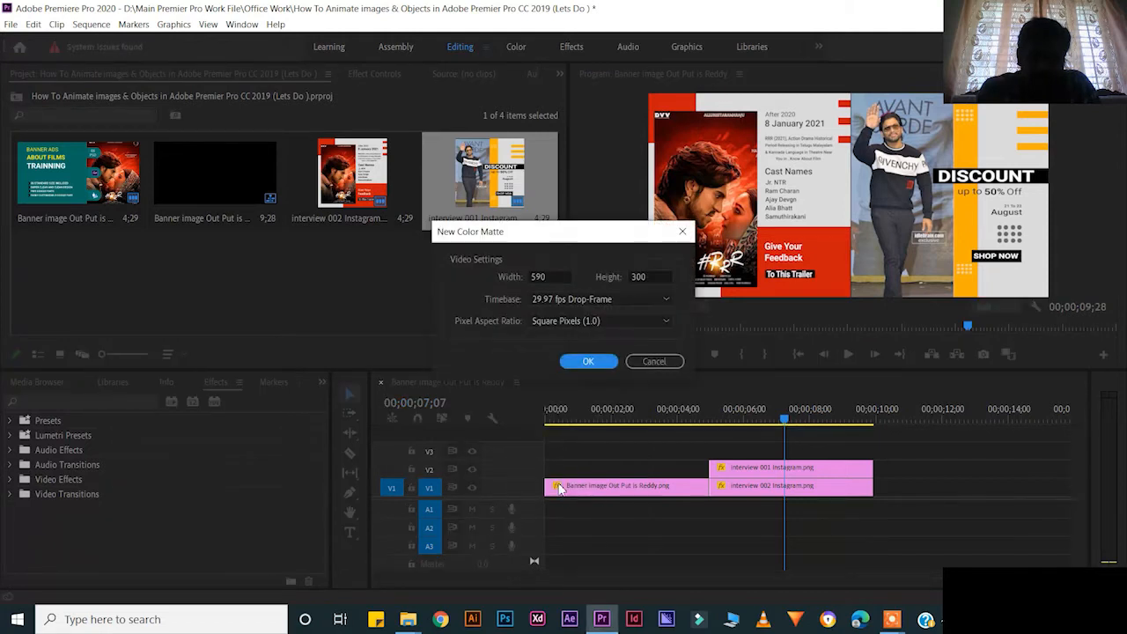
{"action": "left_click", "coordinate": [591, 362]}
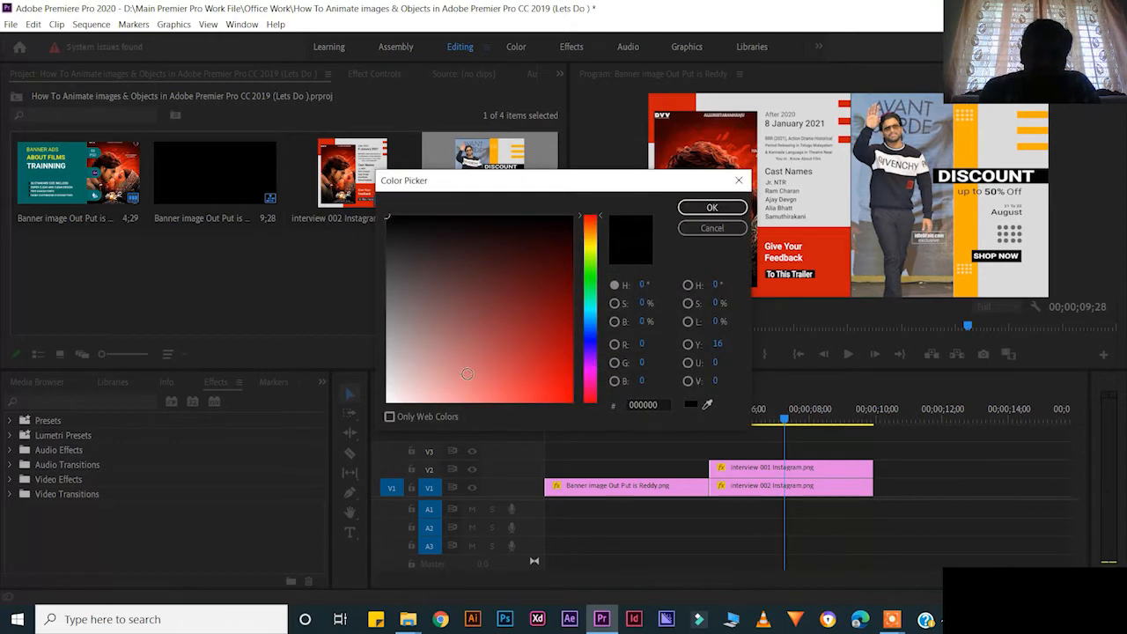
{"action": "left_click", "coordinate": [388, 401]}
{"action": "left_click", "coordinate": [710, 209]}
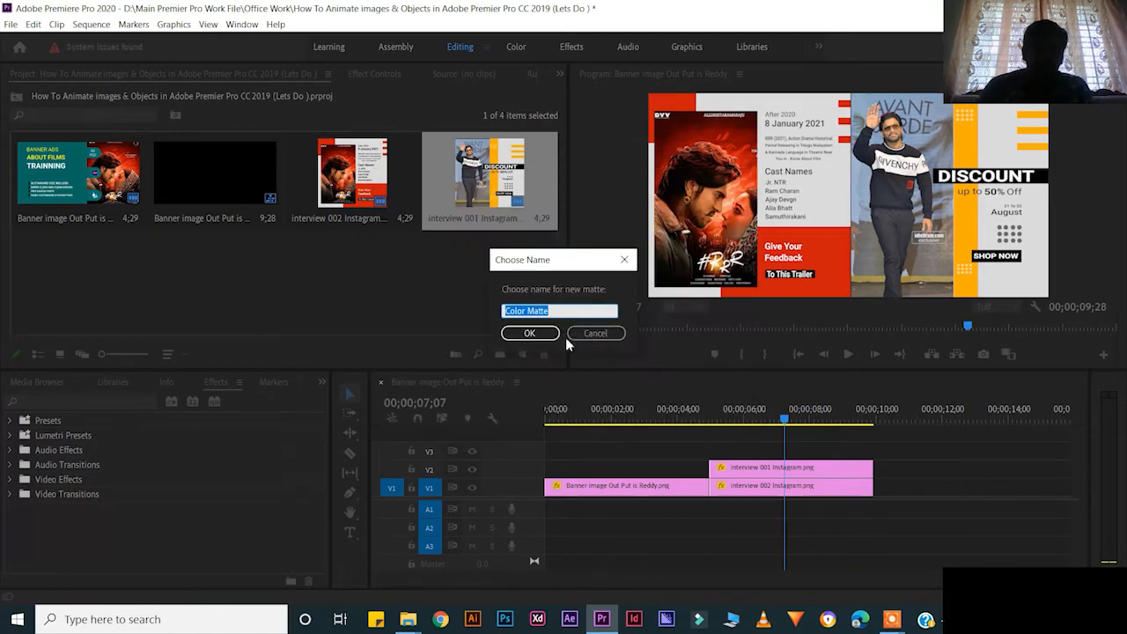
{"action": "type", "text": "Bar"}
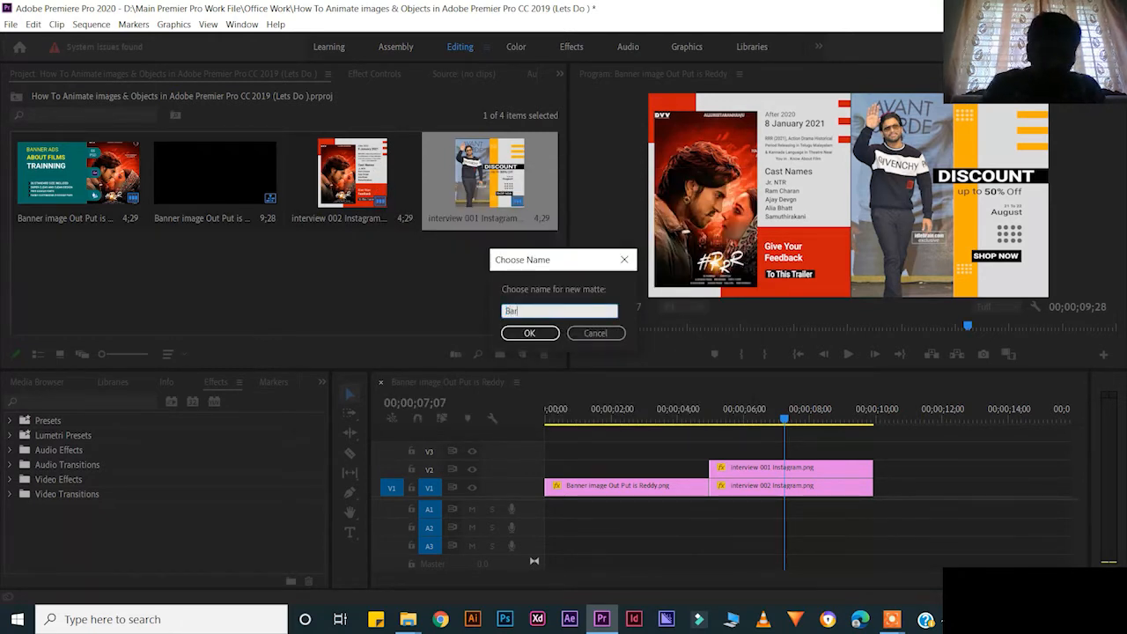
{"action": "left_click", "coordinate": [532, 332]}
- Place the Bar matte on V1 beneath the Instagram clips, with those on V2 and V3, and play back that section
{"action": "left_click_drag", "start_coordinate": [137, 266], "coordinate": [743, 499]}
{"action": "left_click", "coordinate": [779, 525]}
{"action": "left_click_drag", "start_coordinate": [784, 419], "coordinate": [703, 440]}
{"action": "key", "text": "space"}
- Import "Magazine Of Prabhas.png" from the Out Put images folder and place it on V1 at 00;00;09;28
{"action": "left_click_drag", "start_coordinate": [485, 575], "coordinate": [510, 575]}
{"action": "left_click_drag", "start_coordinate": [764, 419], "coordinate": [753, 523]}
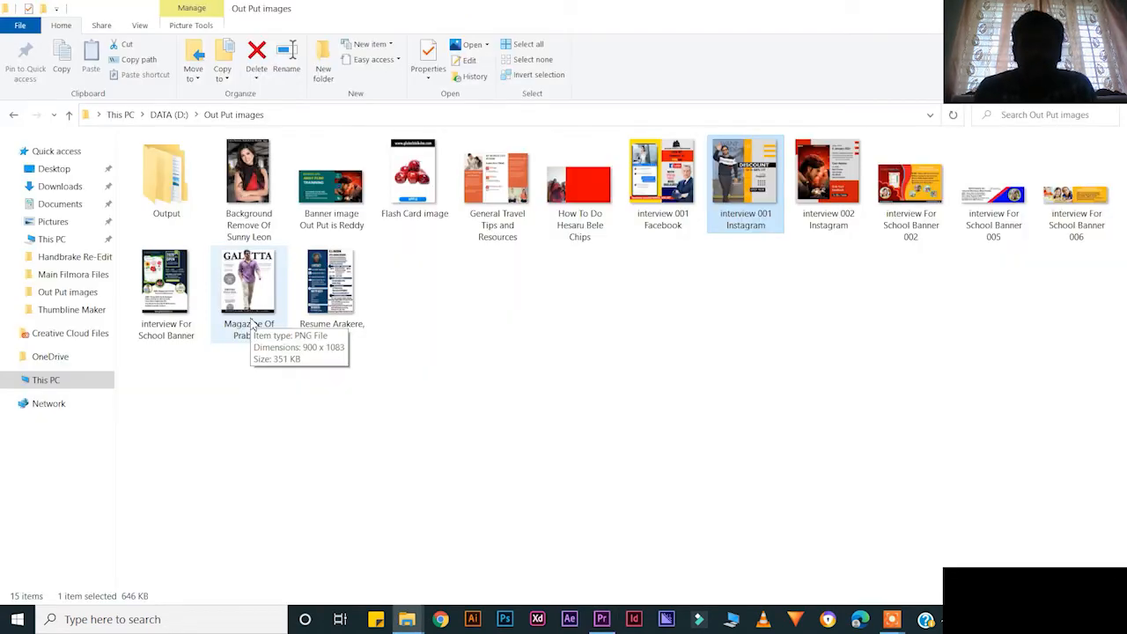
{"action": "left_click", "coordinate": [249, 295]}
{"action": "mouse_move", "coordinate": [242, 308]}
{"action": "left_mouse_down"}
{"action": "mouse_move", "coordinate": [573, 458]}
{"action": "mouse_move", "coordinate": [606, 626]}
{"action": "mouse_move", "coordinate": [239, 309]}
{"action": "left_mouse_up"}
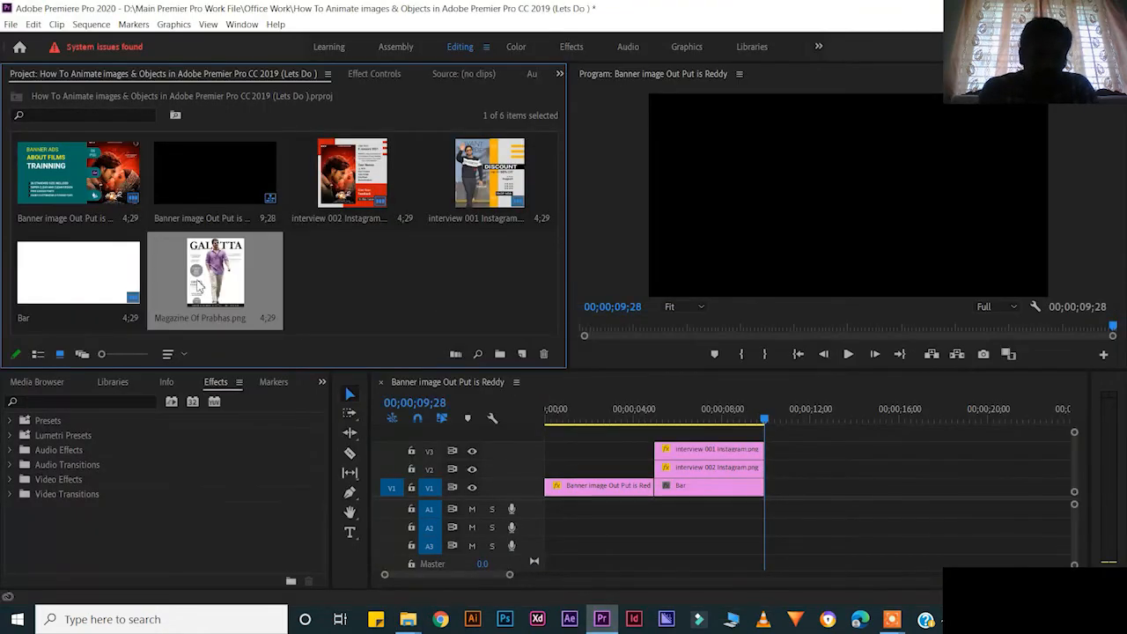
{"action": "left_click_drag", "start_coordinate": [691, 423], "coordinate": [772, 489]}
- Set the scale of "Magazine Of Prabhas.png" to 28 and its position to 126, 153
{"action": "left_click", "coordinate": [374, 74]}
{"action": "left_click_drag", "start_coordinate": [218, 165], "coordinate": [175, 165]}
{"action": "left_click_drag", "start_coordinate": [251, 151], "coordinate": [71, 150]}
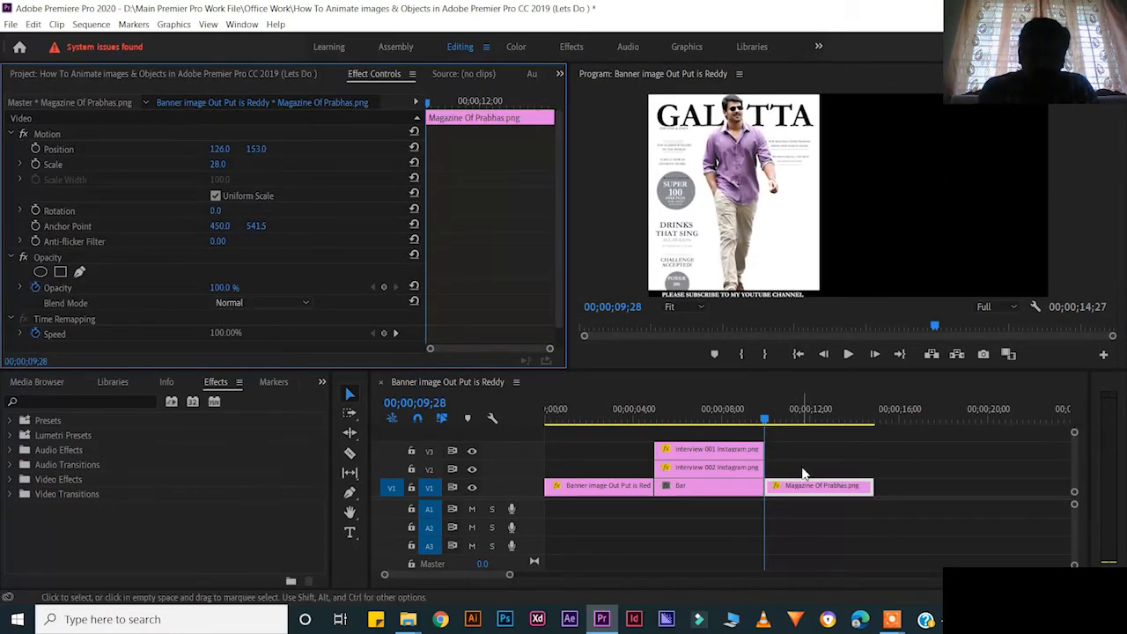
- Put a copy of the Bar matte on V1 beneath "Magazine Of Prabhas.png", with the magazine clip on V2
{"action": "left_click", "coordinate": [742, 488]}
{"action": "left_click_drag", "start_coordinate": [738, 494], "coordinate": [806, 469]}
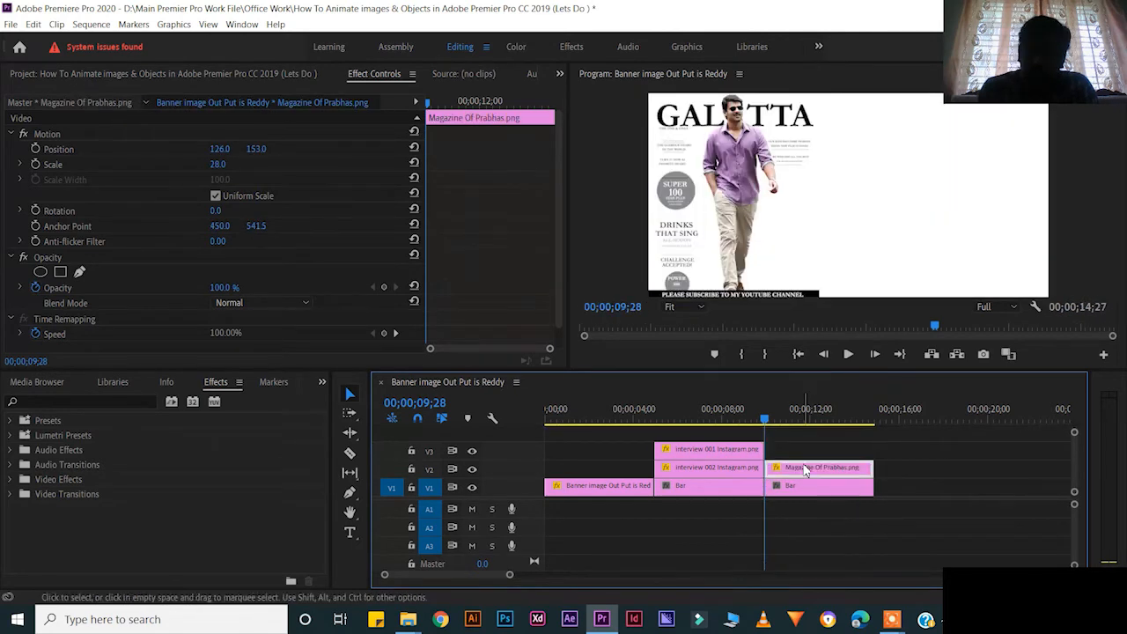
{"action": "left_click_drag", "start_coordinate": [220, 165], "coordinate": [221, 166]}
- Import "Background Remove Of Sunny Leon.png" onto V3 above the magazine clip, with scale 32 and position 490, 151
{"action": "left_click", "coordinate": [255, 75]}
{"action": "left_click", "coordinate": [408, 619]}
{"action": "left_click", "coordinate": [487, 559]}
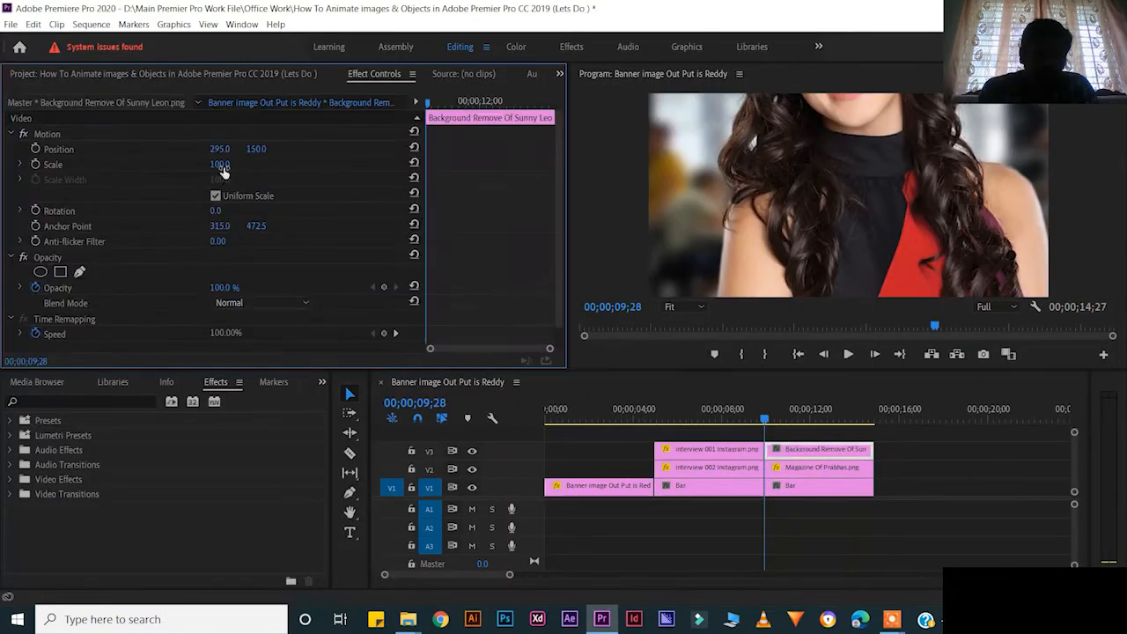
{"action": "left_click_drag", "start_coordinate": [223, 171], "coordinate": [379, 152]}
{"action": "left_click_drag", "start_coordinate": [1032, 57], "coordinate": [92, 48]}
{"action": "left_click_drag", "start_coordinate": [220, 165], "coordinate": [219, 226]}
{"action": "mouse_move", "coordinate": [218, 167]}
{"action": "left_mouse_down"}
{"action": "mouse_move", "coordinate": [243, 168]}
{"action": "mouse_move", "coordinate": [257, 151]}
{"action": "mouse_move", "coordinate": [224, 146]}
{"action": "left_mouse_up"}
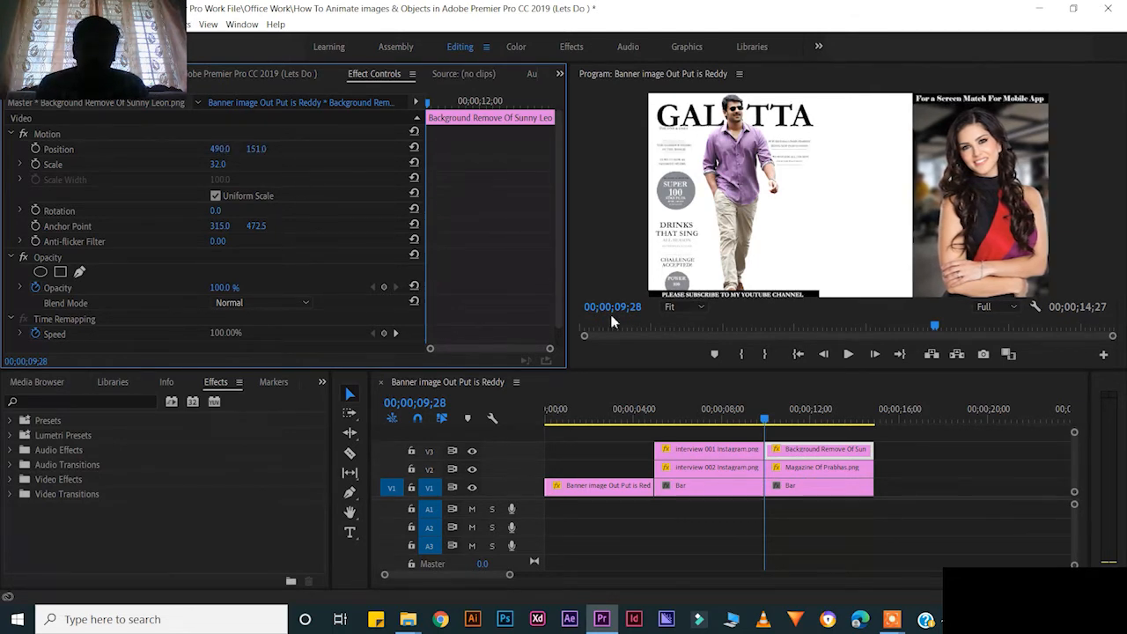
- Add starting Position keyframes at 00;00;09;28 to the magazine and Background Remove clips, moving both images horizontally out of the frame
{"action": "left_click", "coordinate": [790, 471]}
{"action": "left_click", "coordinate": [35, 149]}
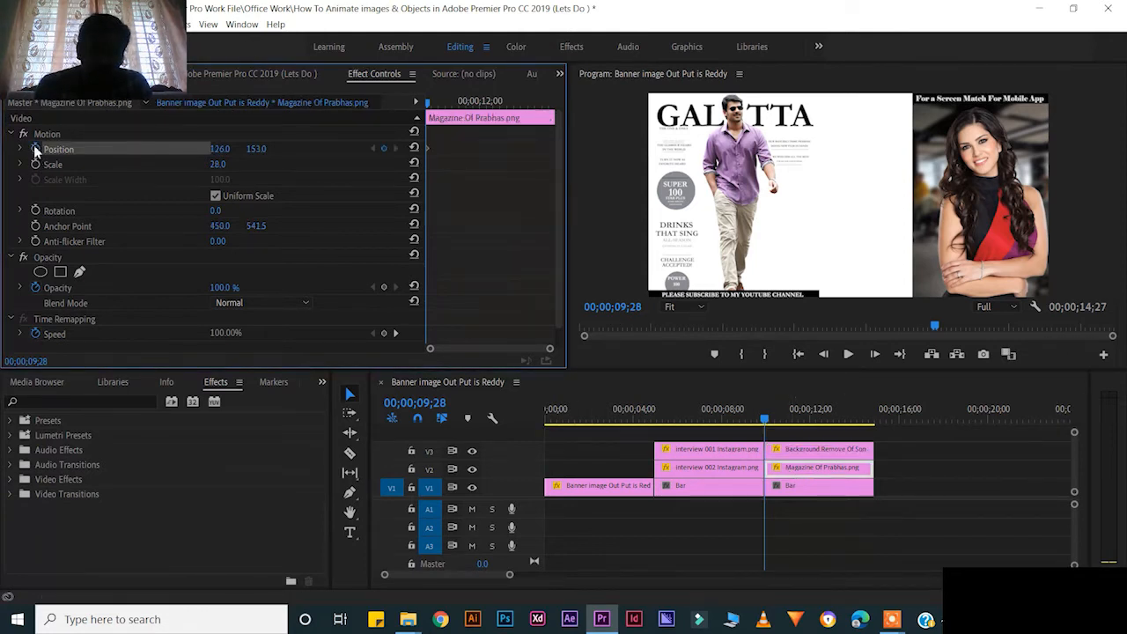
{"action": "left_click", "coordinate": [795, 454]}
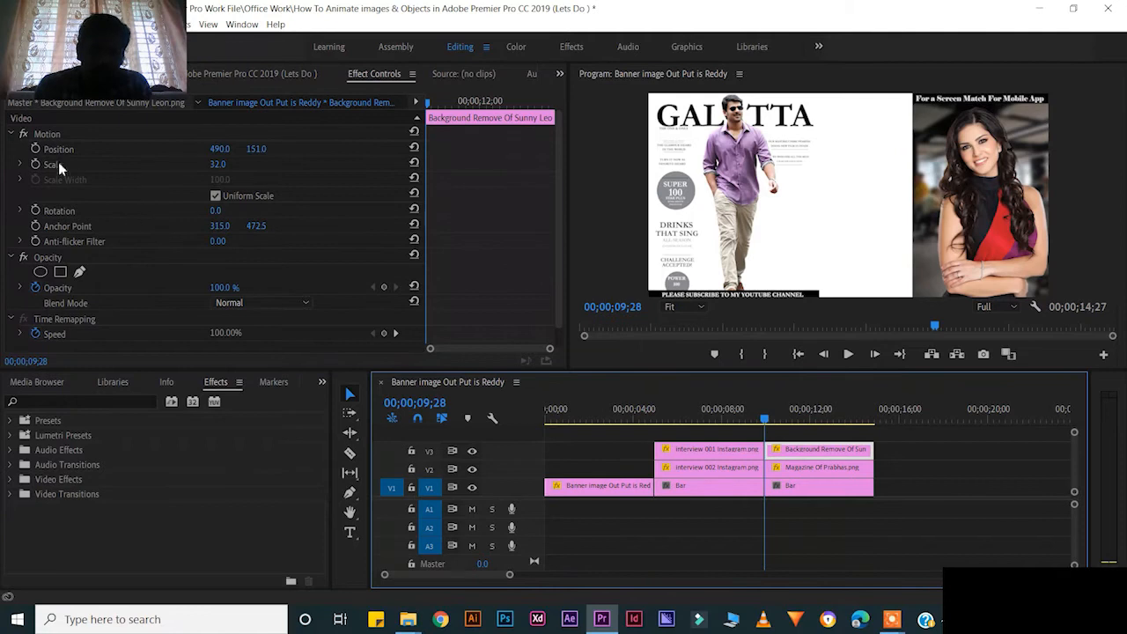
{"action": "left_click", "coordinate": [35, 149]}
{"action": "left_click_drag", "start_coordinate": [219, 150], "coordinate": [177, 150]}
{"action": "left_click", "coordinate": [797, 469]}
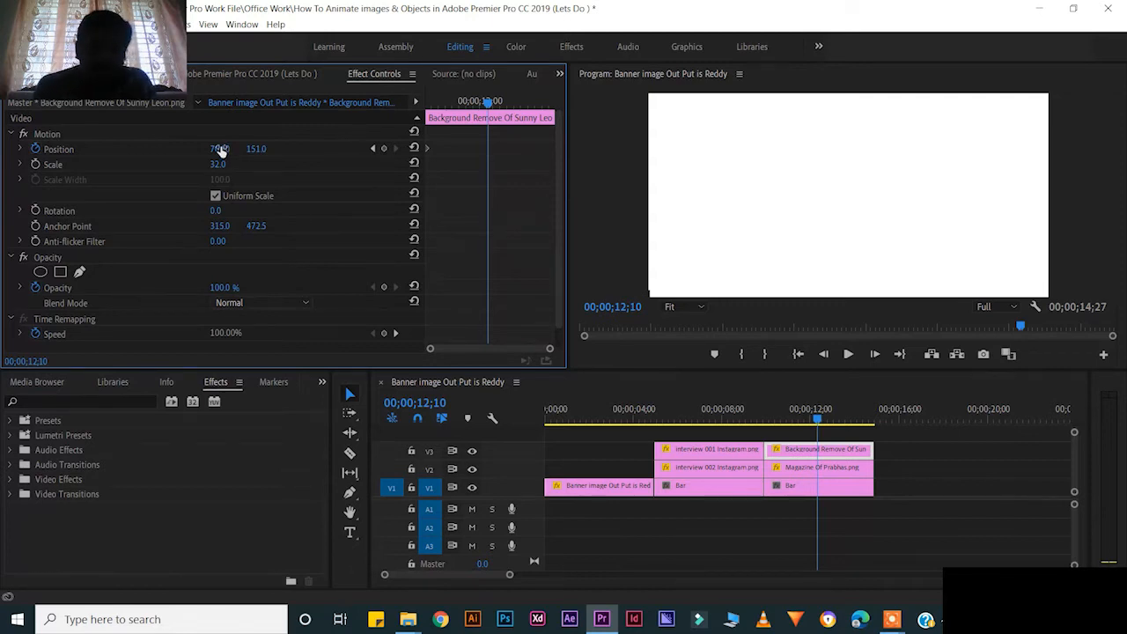
- At 00;00;12;10, keyframe the Background Remove clip at position 101, 153 and the magazine clip at 464, 153
{"action": "left_click_drag", "start_coordinate": [220, 149], "coordinate": [62, 149]}
{"action": "left_click", "coordinate": [822, 467]}
{"action": "left_click_drag", "start_coordinate": [218, 153], "coordinate": [519, 209]}
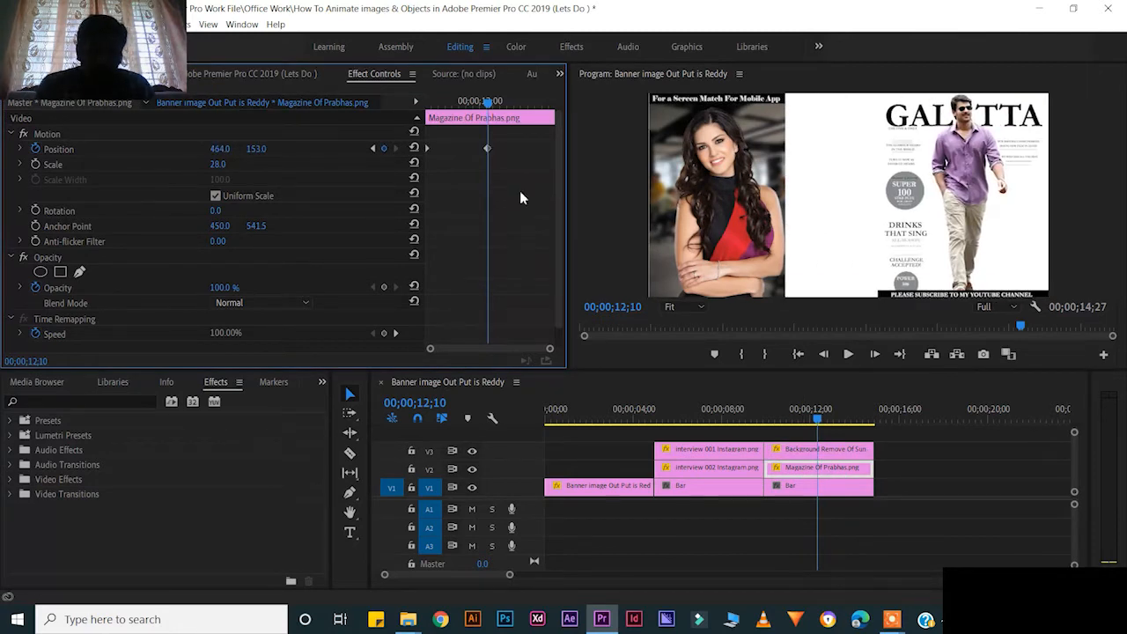
- Try different spatial interpolations on the magazine clip's Position keyframes, ending with Bezier
{"action": "right_click", "coordinate": [487, 147]}
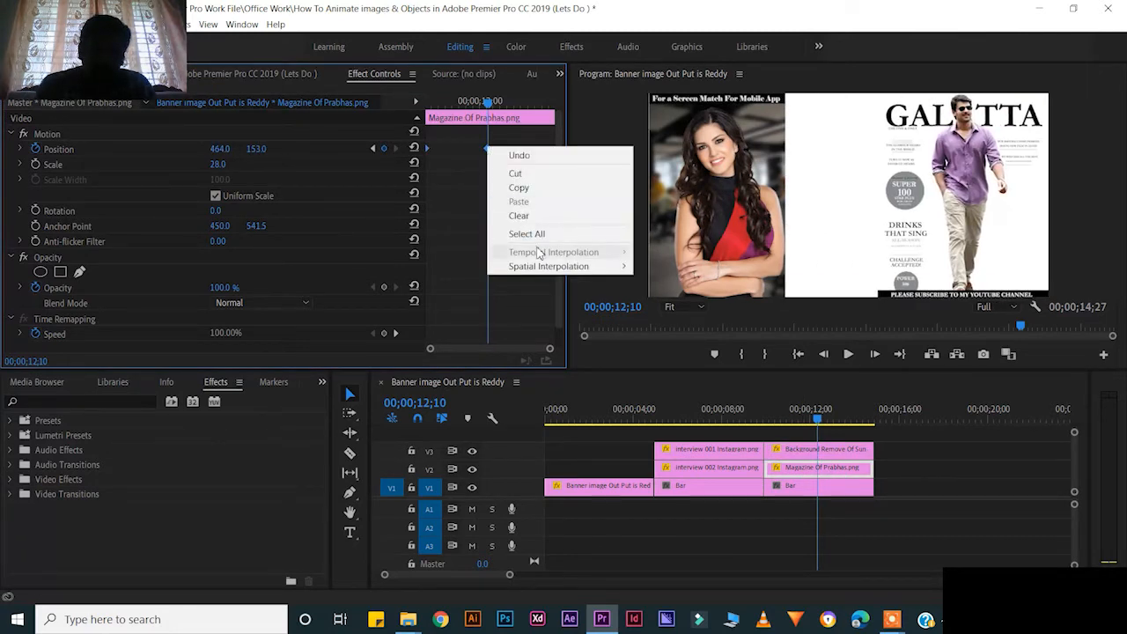
{"action": "mouse_move", "coordinate": [564, 266]}
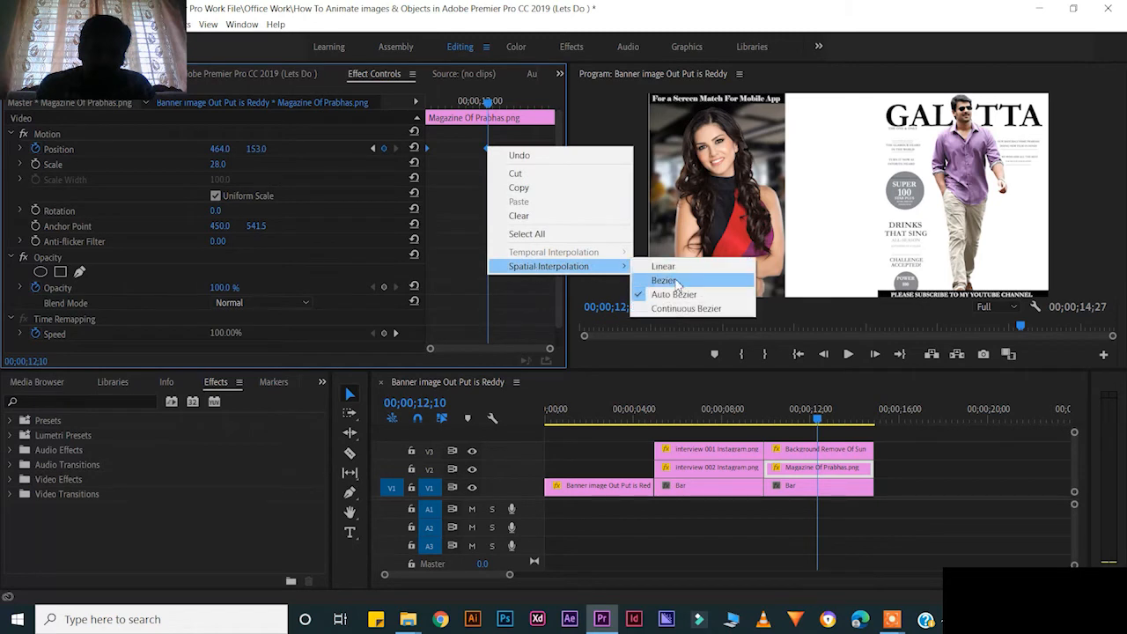
{"action": "left_click", "coordinate": [665, 280]}
{"action": "right_click", "coordinate": [486, 150]}
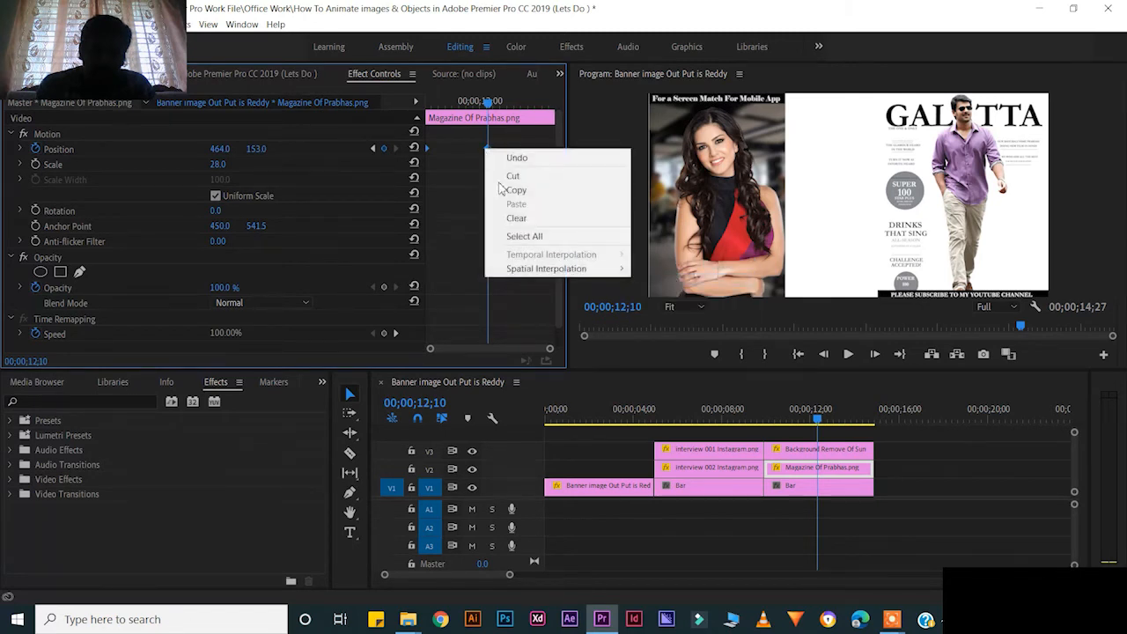
{"action": "mouse_move", "coordinate": [564, 268]}
{"action": "left_click", "coordinate": [671, 297]}
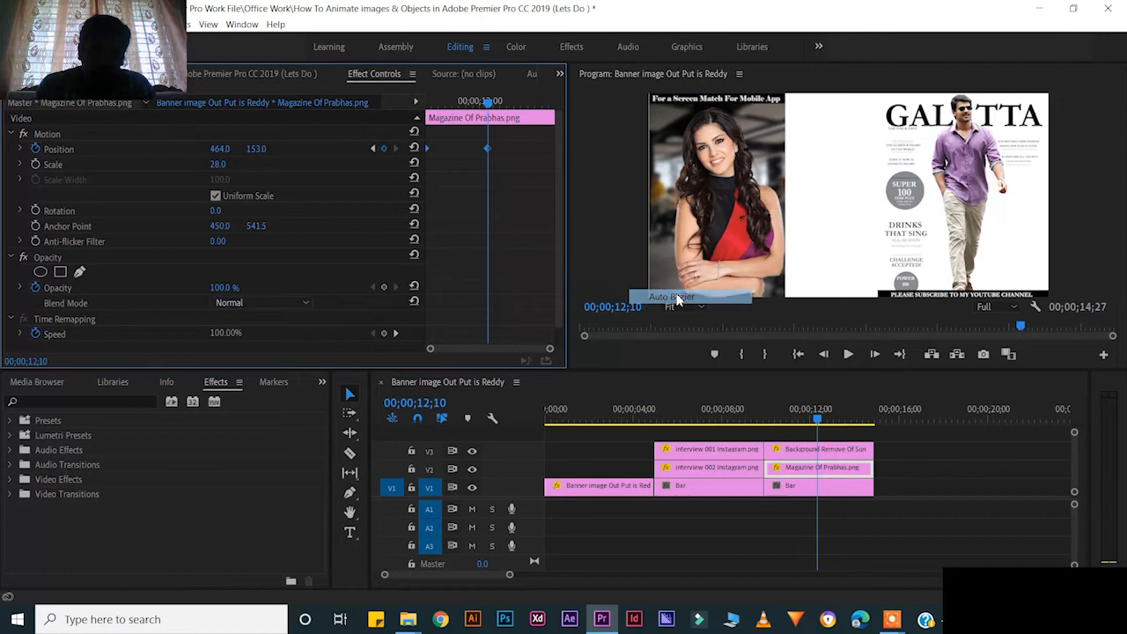
{"action": "right_click", "coordinate": [485, 148]}
{"action": "mouse_move", "coordinate": [599, 268]}
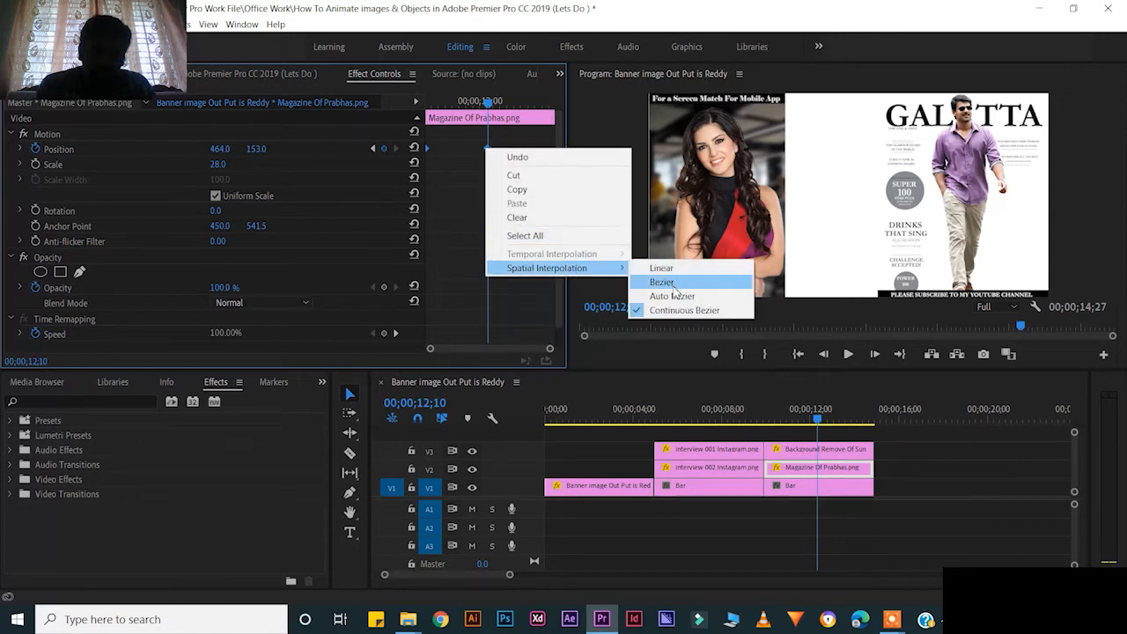
{"action": "left_click", "coordinate": [671, 284]}
- Apply Auto Bezier temporal interpolation to the Position keyframes of the Background Remove and magazine clips
{"action": "left_click", "coordinate": [828, 450]}
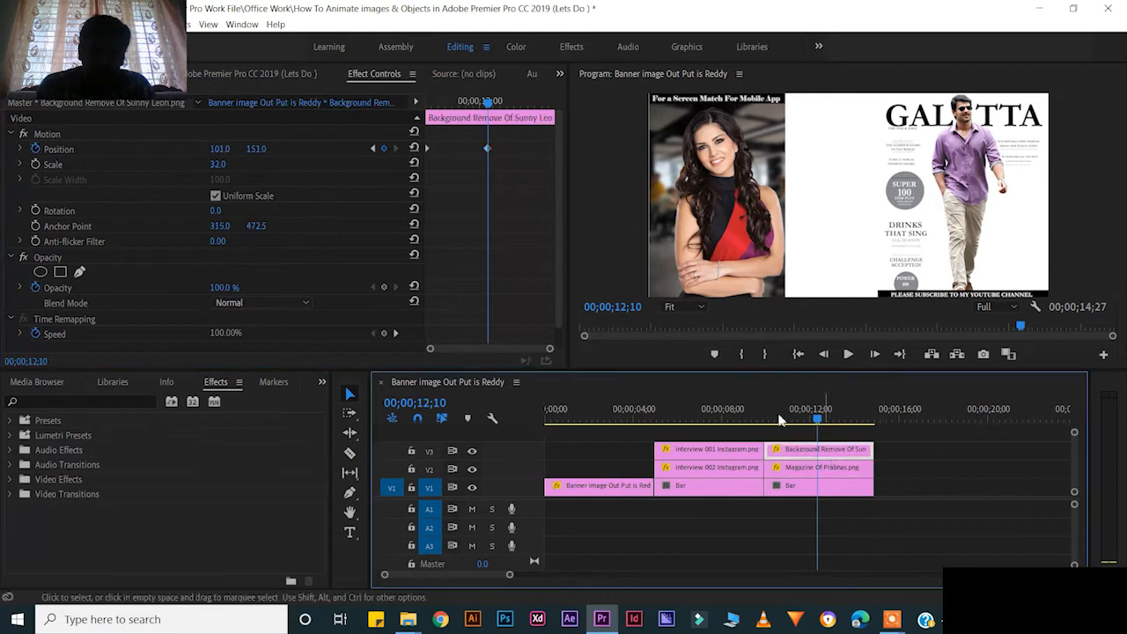
{"action": "right_click", "coordinate": [487, 149]}
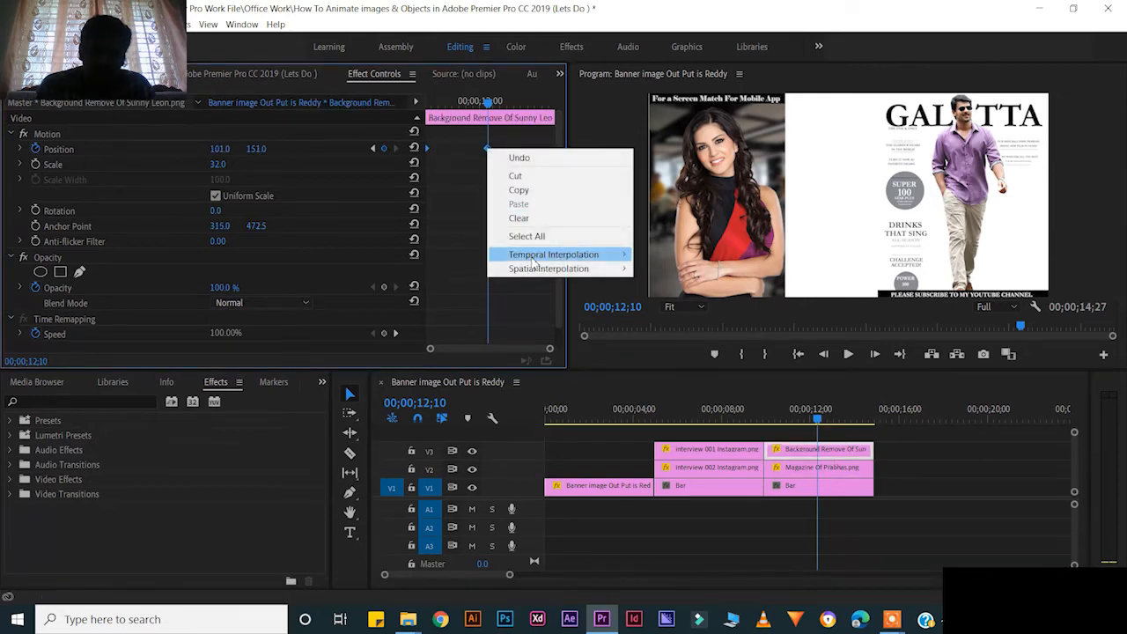
{"action": "mouse_move", "coordinate": [534, 256]}
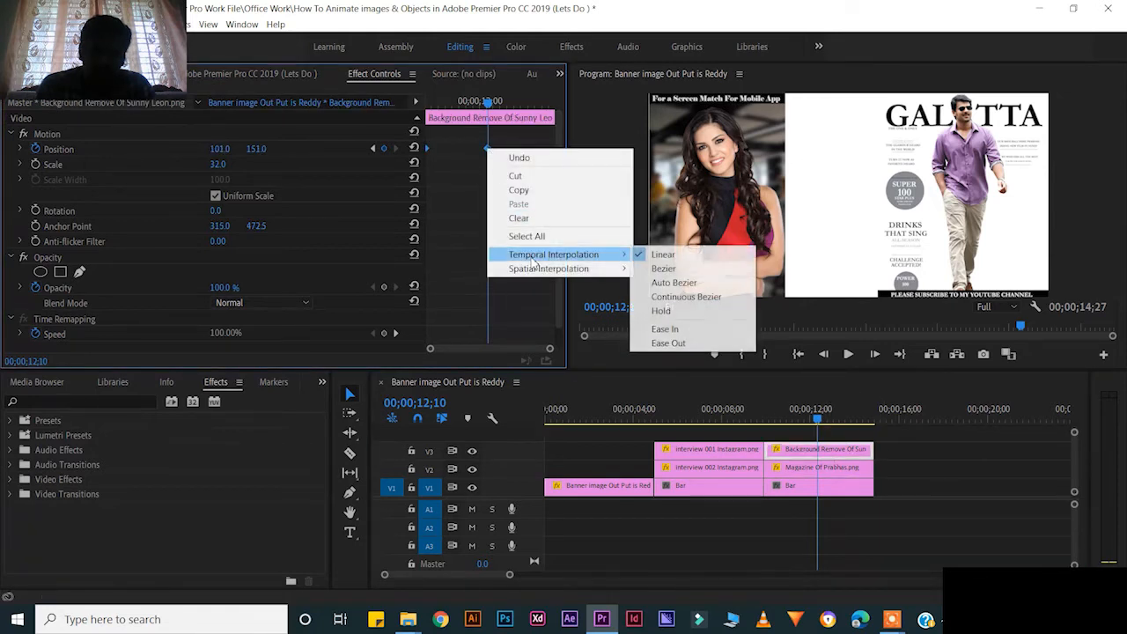
{"action": "left_click", "coordinate": [667, 283]}
{"action": "left_click", "coordinate": [822, 466]}
{"action": "left_click_drag", "start_coordinate": [500, 182], "coordinate": [419, 141]}
{"action": "right_click", "coordinate": [488, 148]}
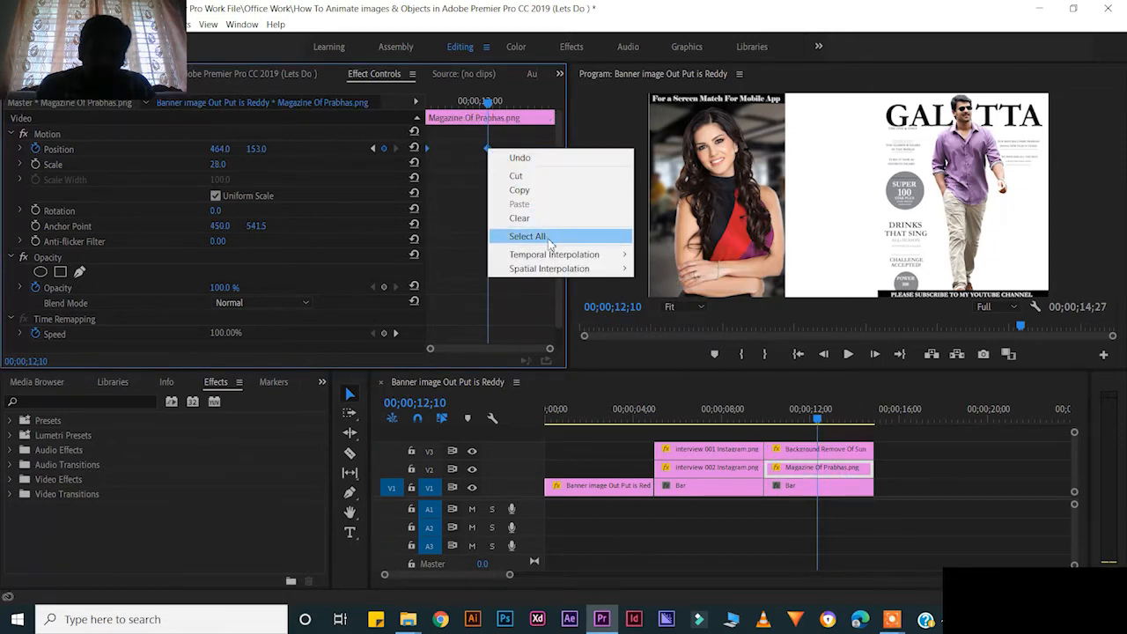
{"action": "mouse_move", "coordinate": [554, 256]}
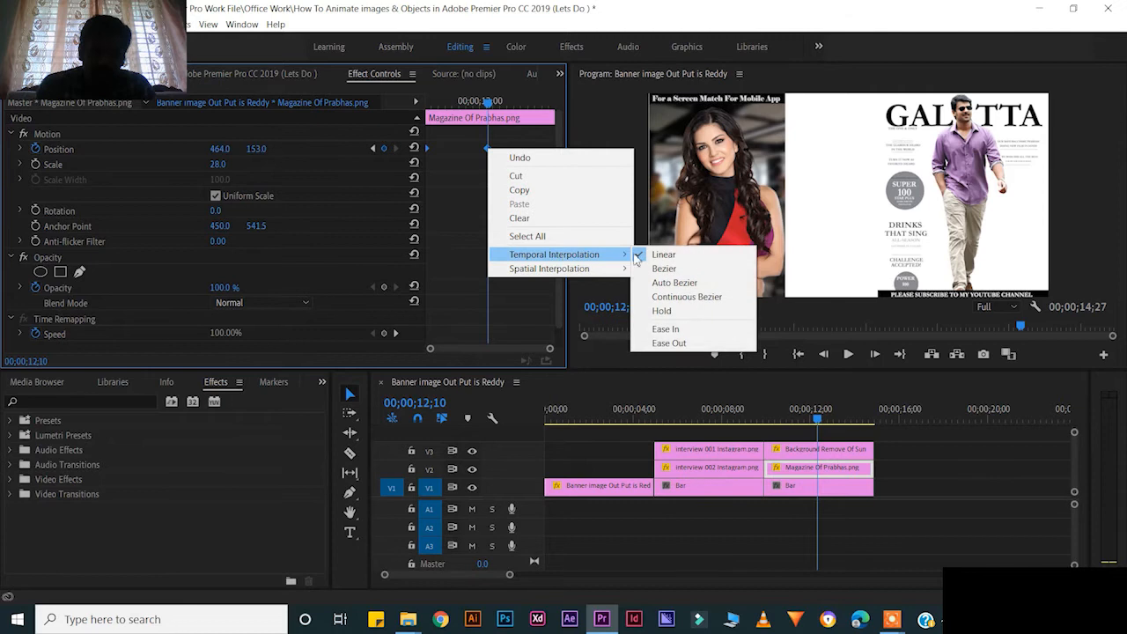
{"action": "left_click", "coordinate": [679, 282]}
{"action": "left_click", "coordinate": [981, 469]}
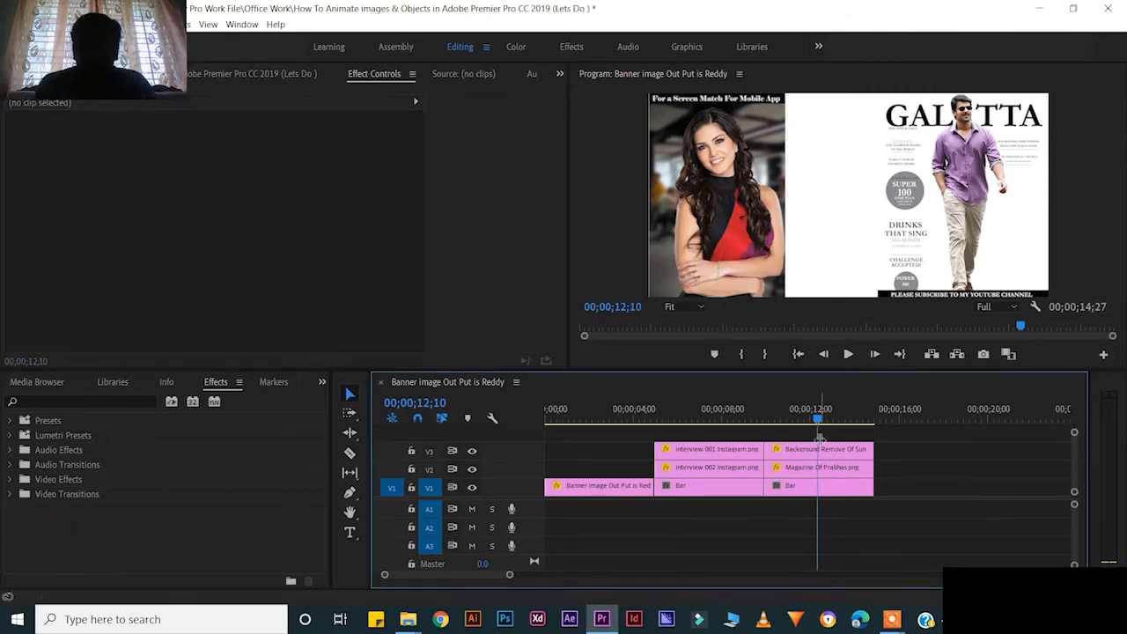
- Play back the whole sequence from the start to check the slide-in animations
{"action": "left_click_drag", "start_coordinate": [818, 428], "coordinate": [511, 421]}
{"action": "key", "text": "space"}
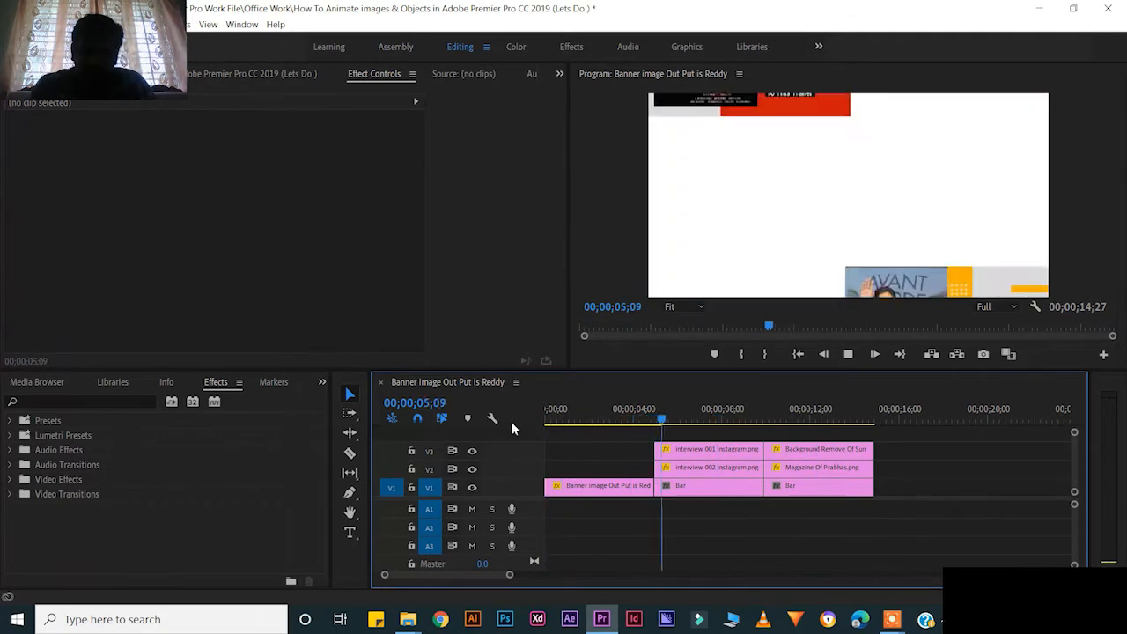
{"action": "left_click", "coordinate": [873, 424]}
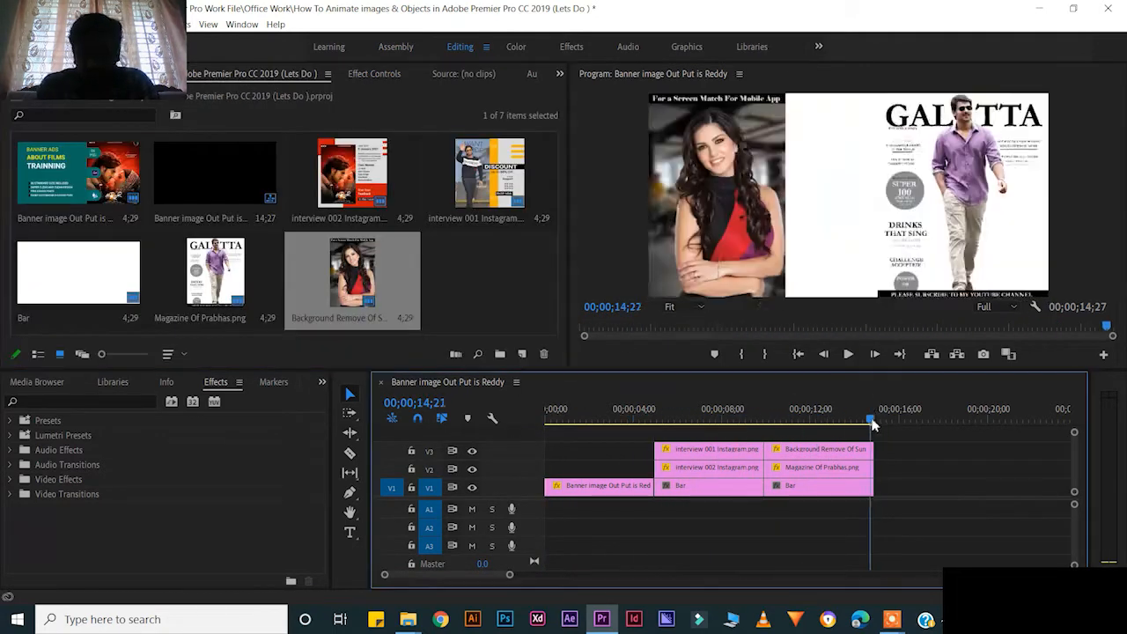
- Add a text graphic on V1 at 00;00;17;06 and enter a first name as its text
{"action": "left_click_drag", "start_coordinate": [873, 423], "coordinate": [873, 511]}
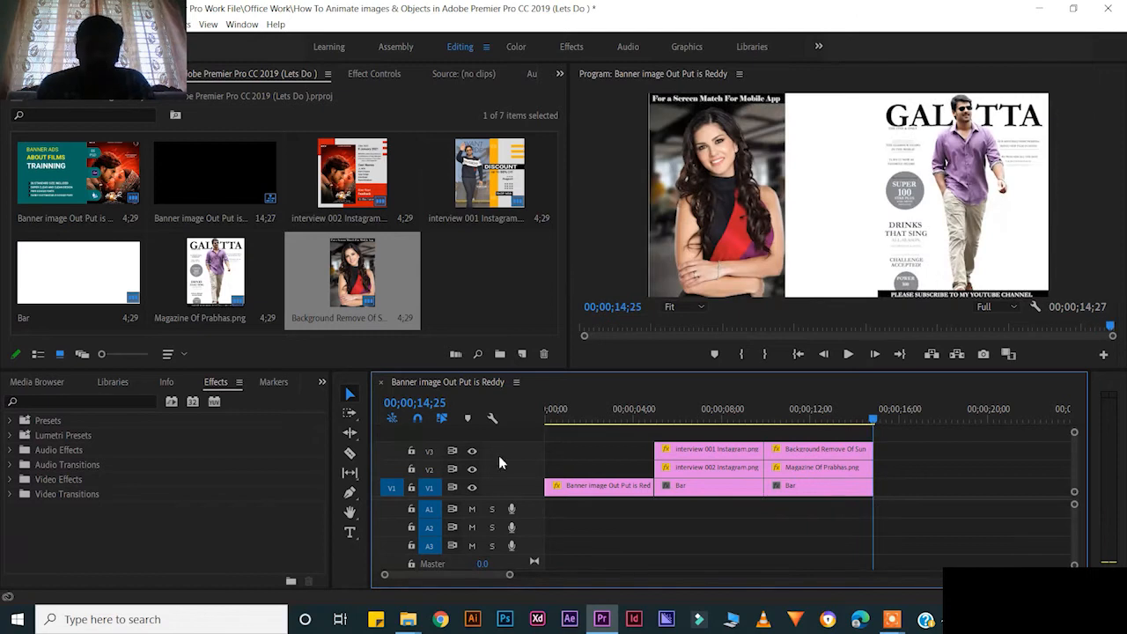
{"action": "left_click", "coordinate": [522, 355]}
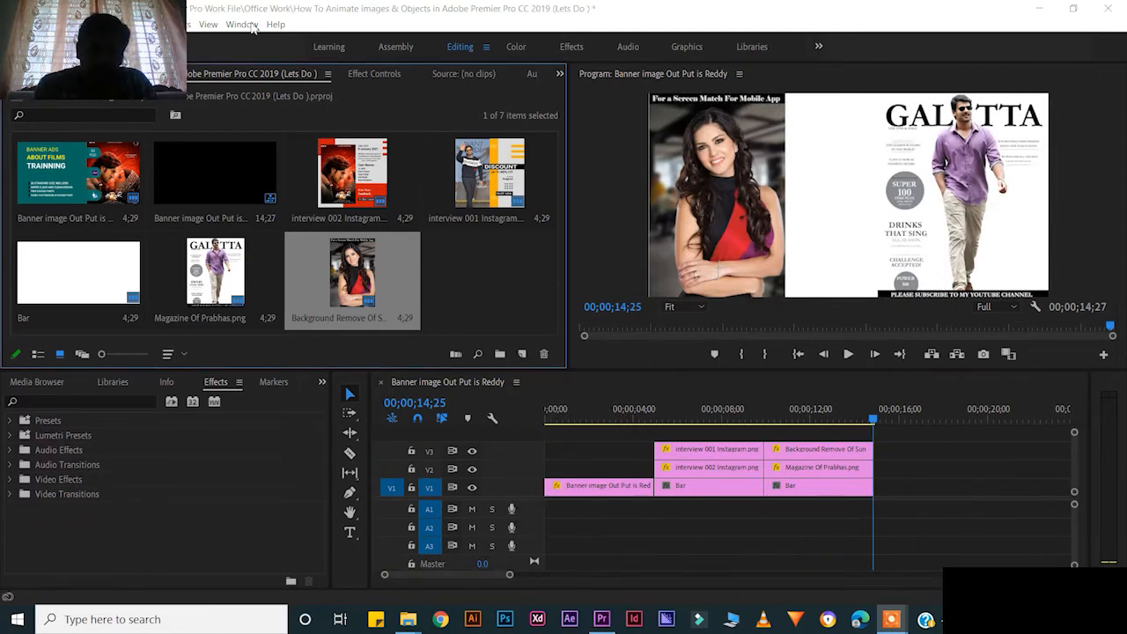
{"action": "left_click", "coordinate": [251, 26]}
{"action": "left_click", "coordinate": [171, 24]}
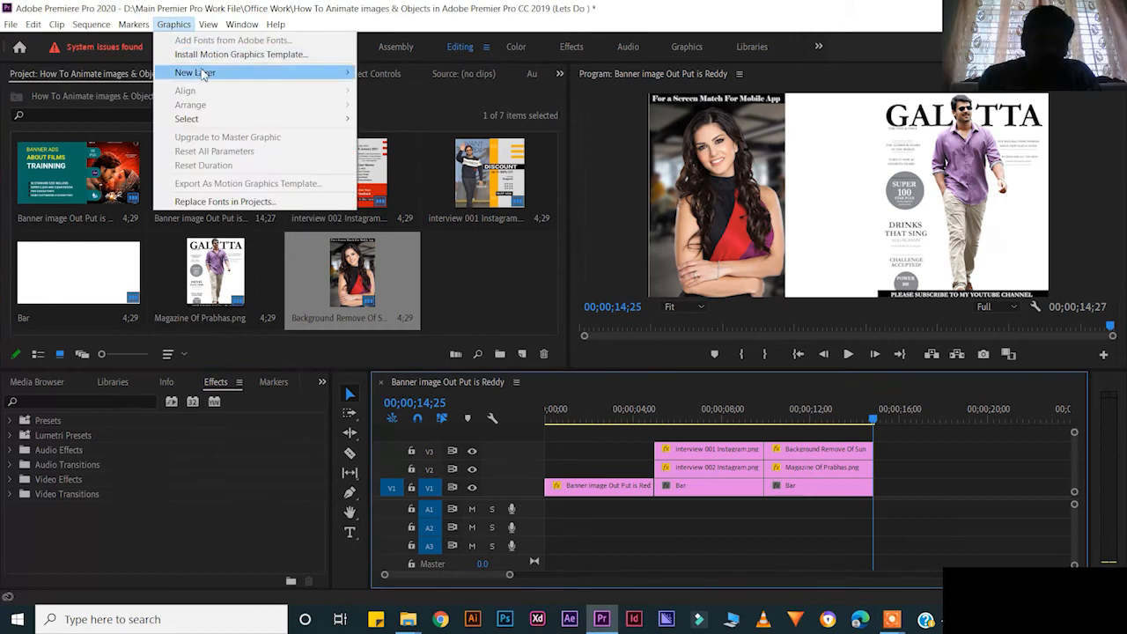
{"action": "mouse_move", "coordinate": [222, 74]}
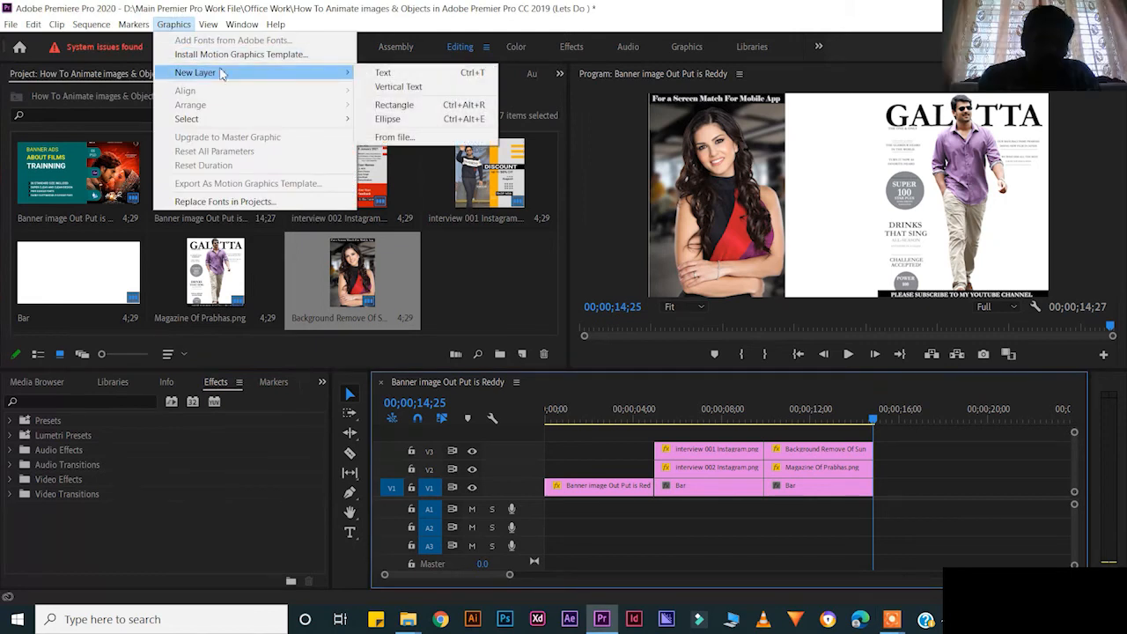
{"action": "left_click", "coordinate": [427, 73]}
{"action": "left_click", "coordinate": [965, 264]}
{"action": "left_click", "coordinate": [662, 211]}
{"action": "type", "text": "Harsha"}
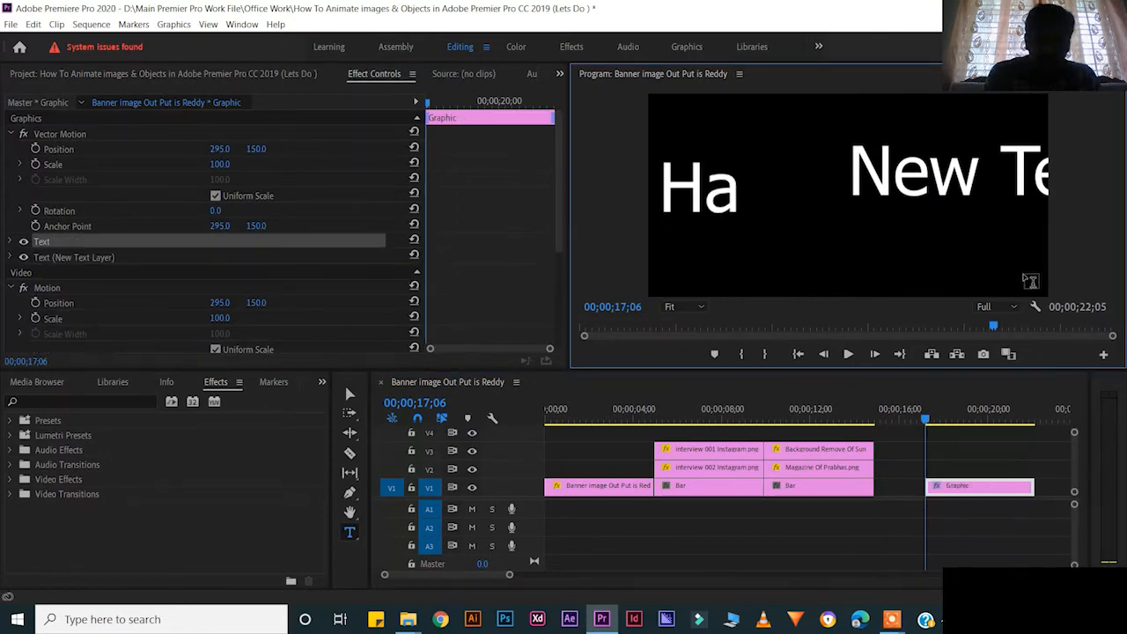
- Delete the placeholder New Text Layer from the graphic and move the name text to the middle of the frame
{"action": "left_click", "coordinate": [349, 394]}
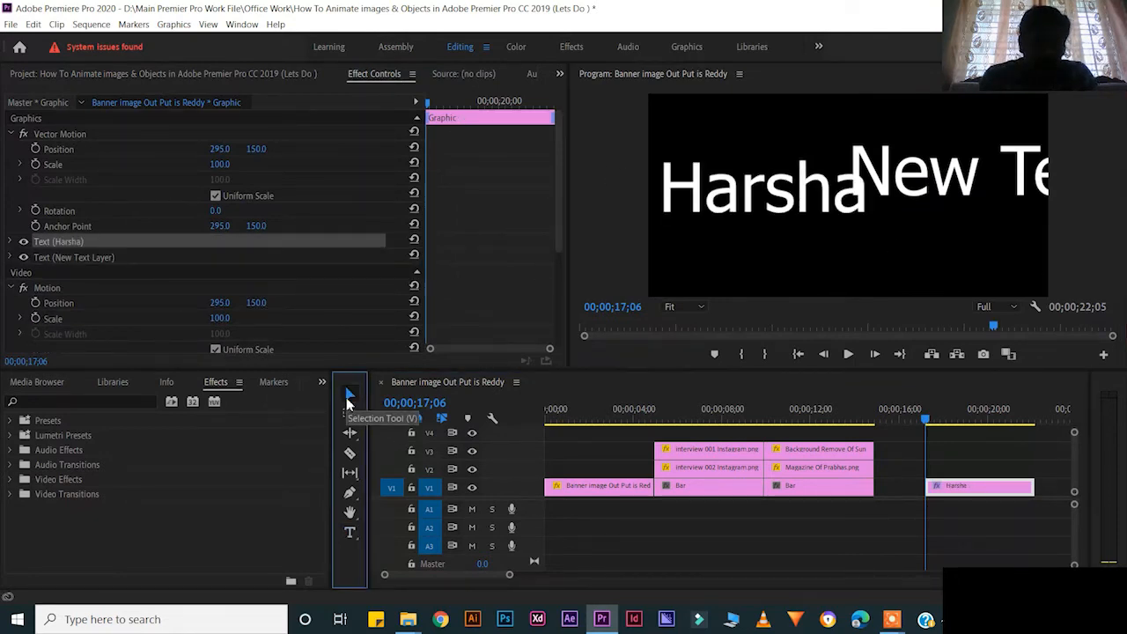
{"action": "left_click", "coordinate": [913, 178]}
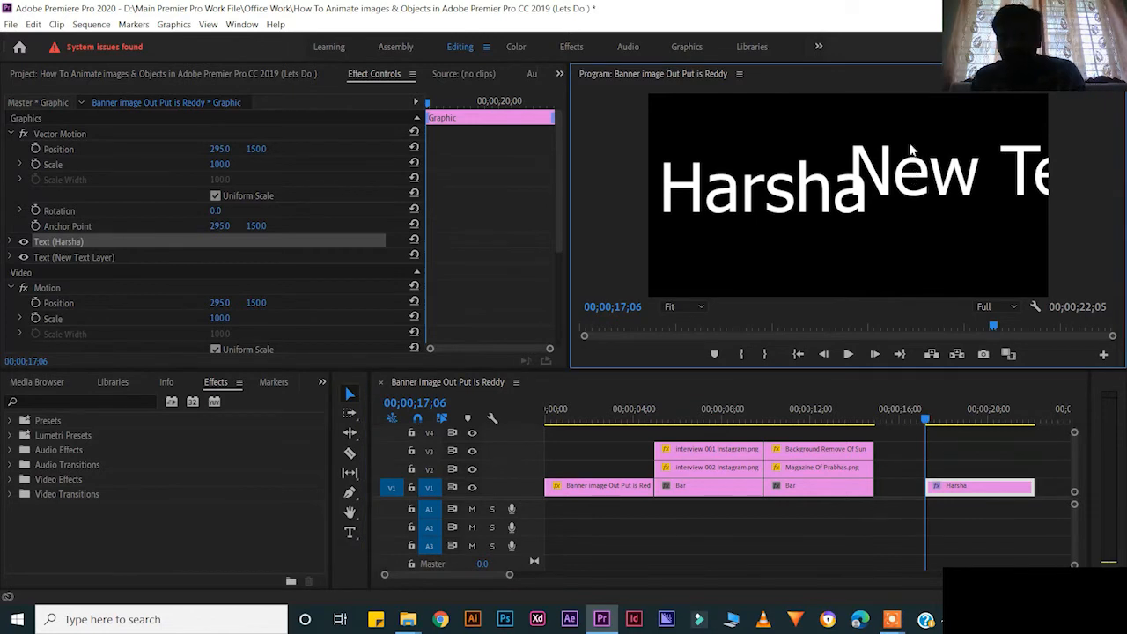
{"action": "key", "text": "Delete"}
{"action": "key", "text": "ctrl+z"}
{"action": "left_click", "coordinate": [89, 255]}
{"action": "key", "text": "Delete"}
{"action": "left_click_drag", "start_coordinate": [788, 212], "coordinate": [876, 211]}
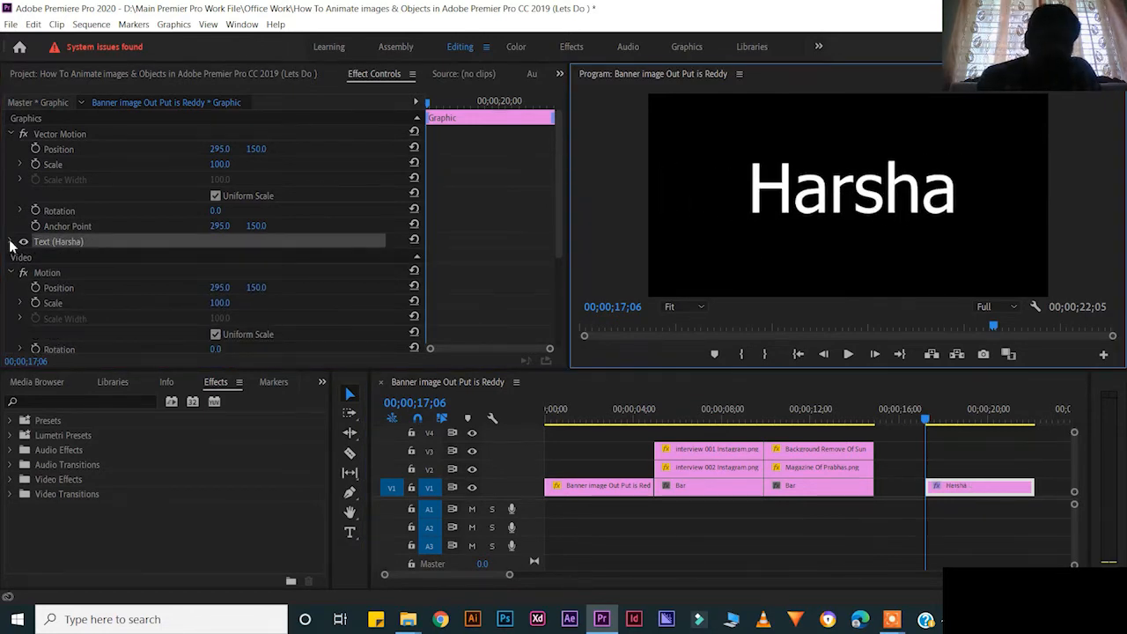
- Set the name text's font to Roboto Bold and its size to 103
{"action": "left_click", "coordinate": [10, 242]}
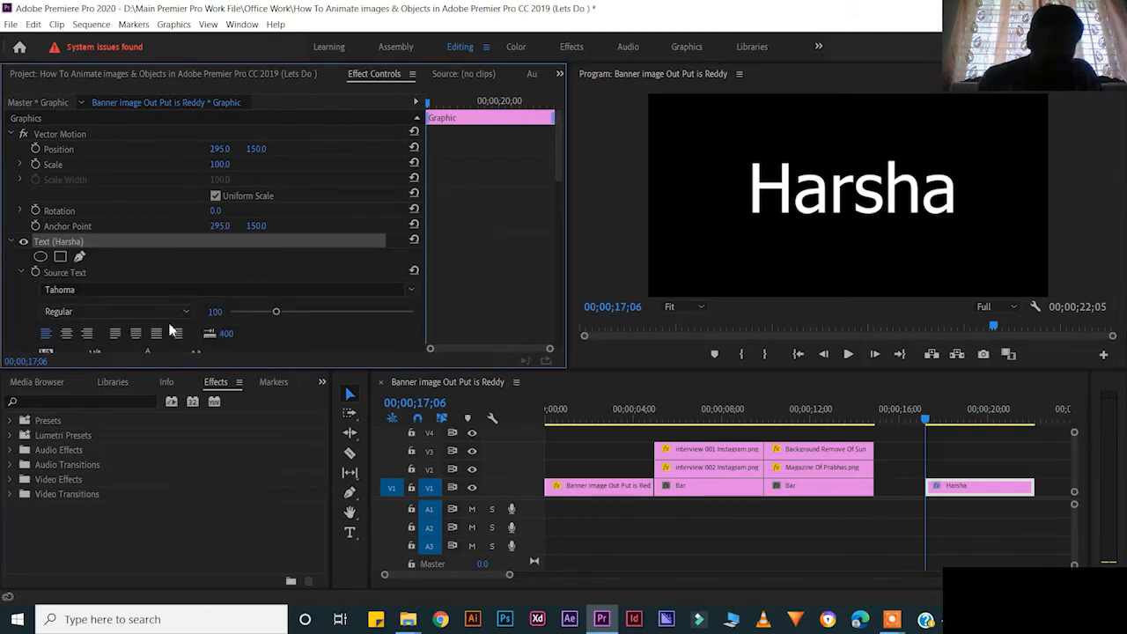
{"action": "left_click", "coordinate": [208, 291]}
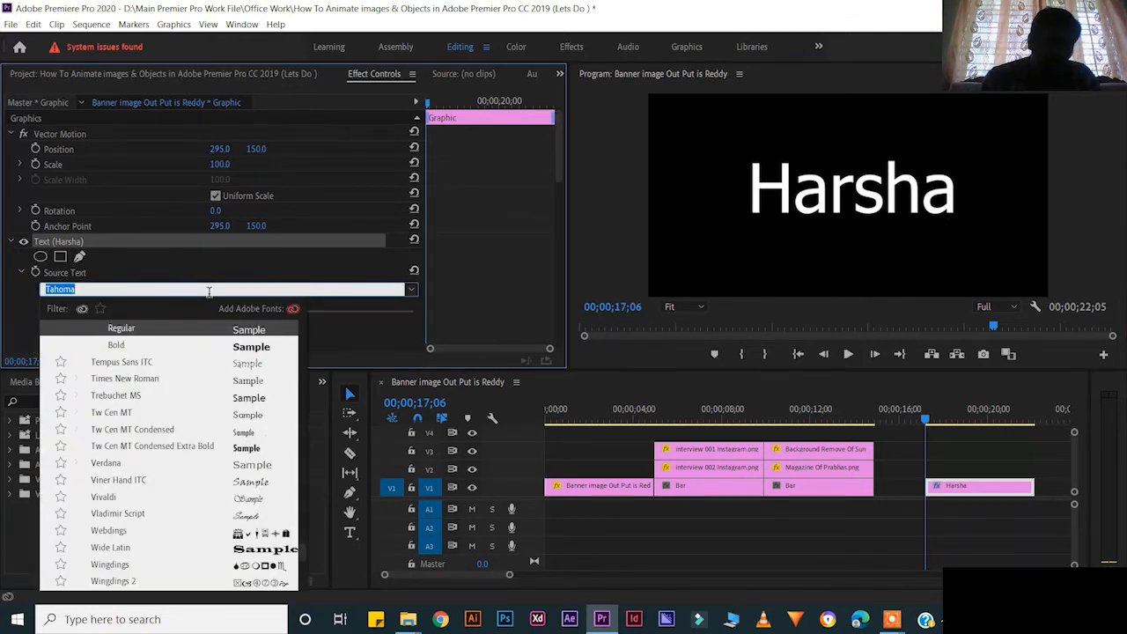
{"action": "type", "text": "Rob"}
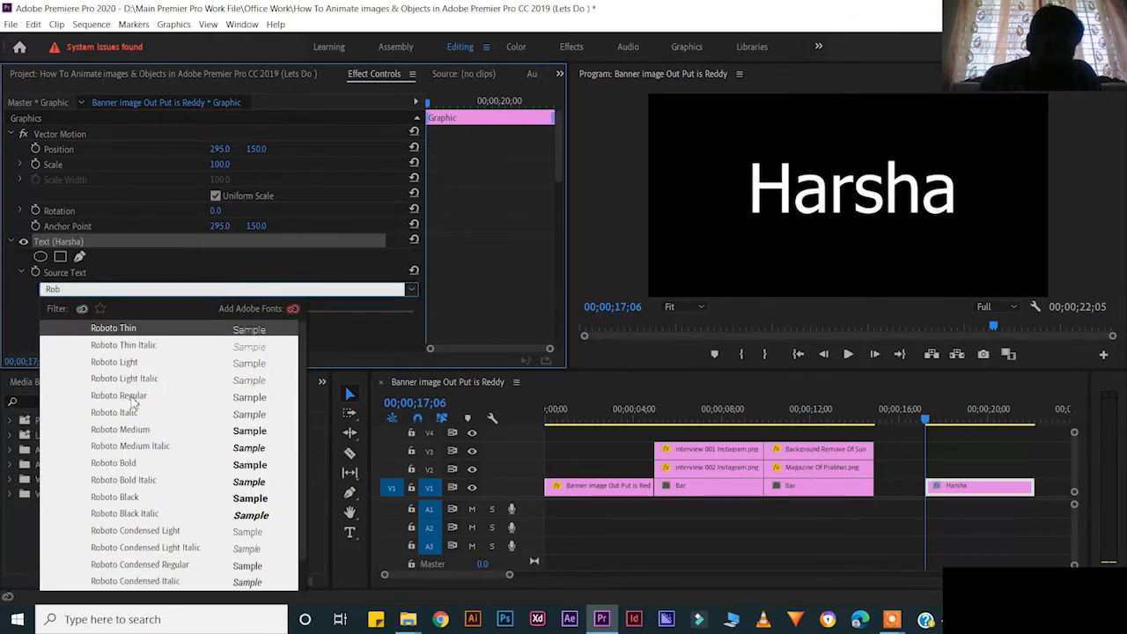
{"action": "left_click", "coordinate": [138, 464]}
{"action": "scroll", "coordinate": [468, 307], "scroll_direction": "down", "scroll_amount": 1}
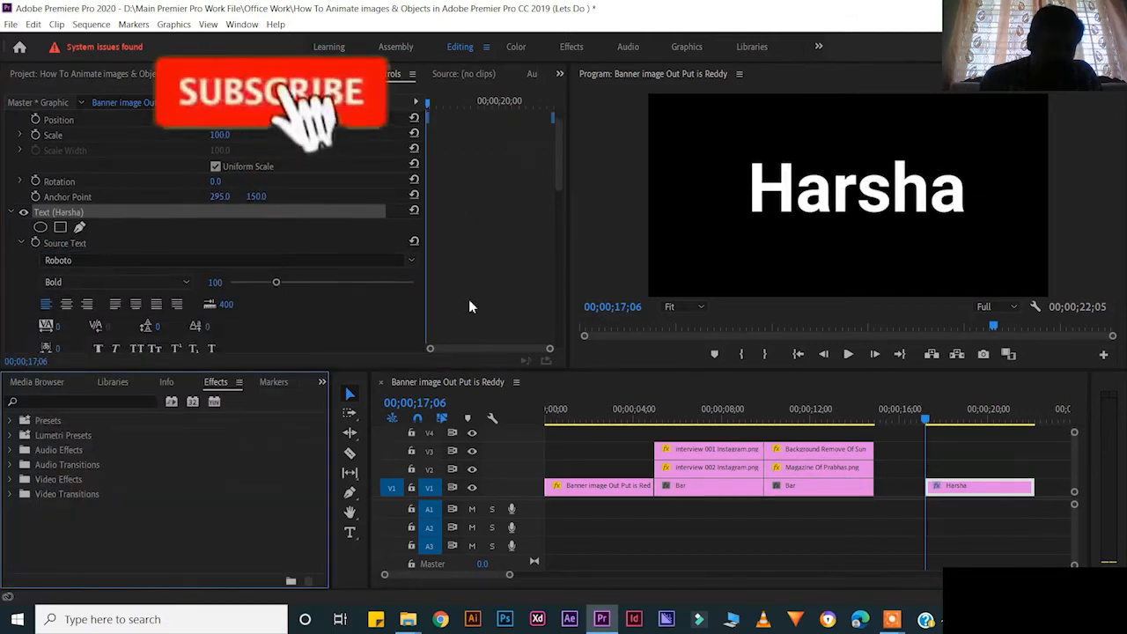
{"action": "mouse_move", "coordinate": [277, 286]}
{"action": "left_mouse_down"}
{"action": "mouse_move", "coordinate": [251, 282]}
{"action": "mouse_move", "coordinate": [370, 282]}
{"action": "mouse_move", "coordinate": [277, 284]}
{"action": "left_mouse_up"}
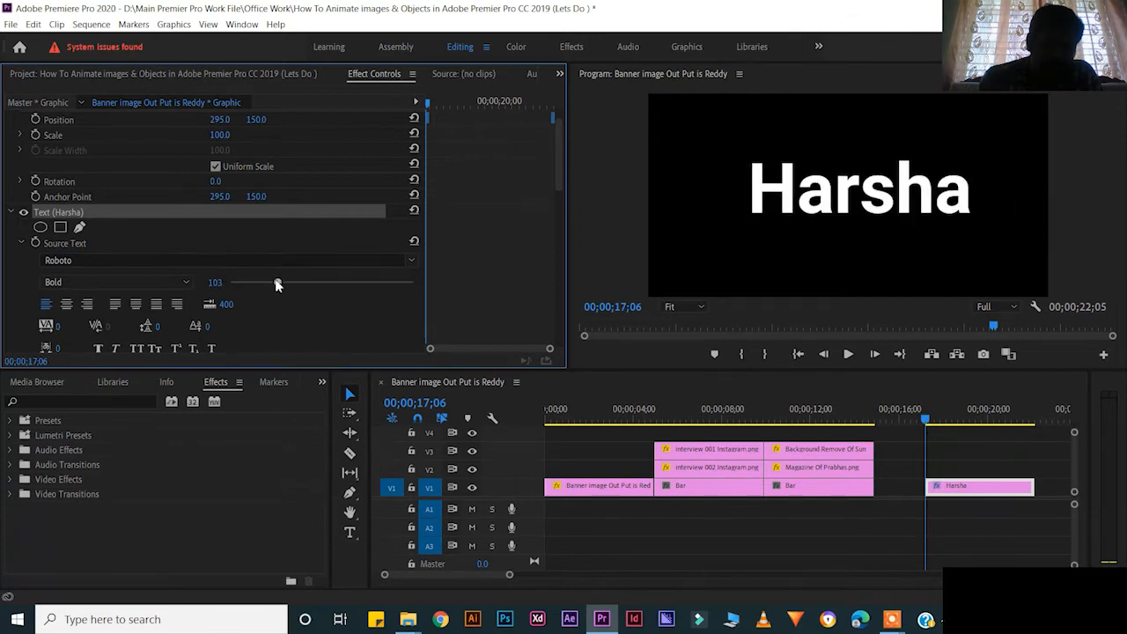
- Try the paragraph alignments on the name text, ending with centre alignment, and move the text back to the middle of the frame
{"action": "left_click", "coordinate": [66, 306]}
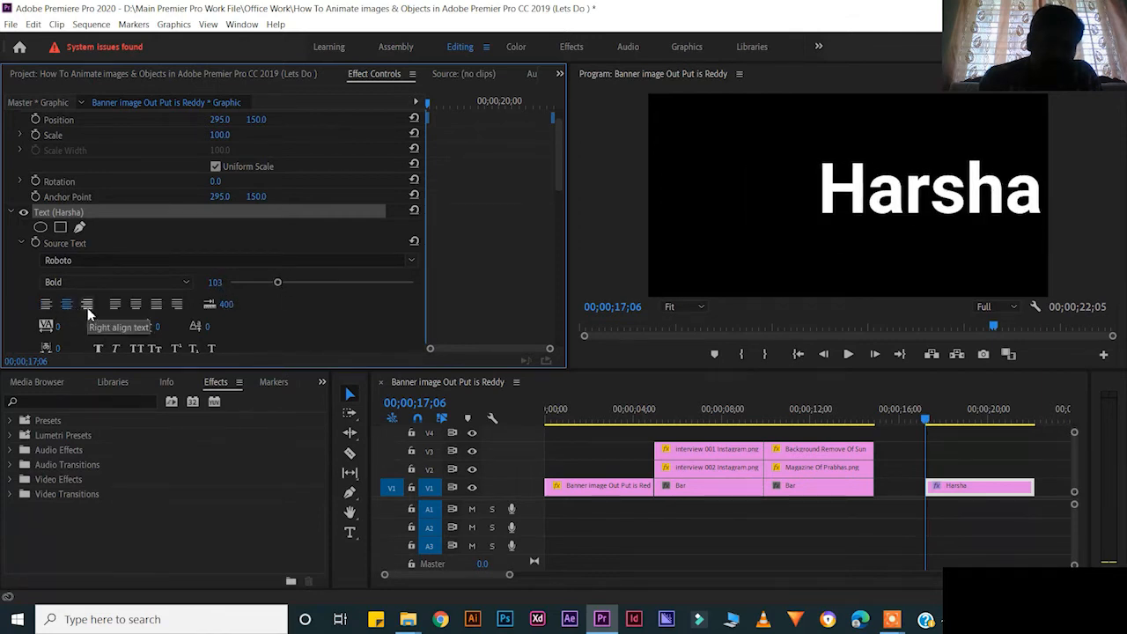
{"action": "left_click", "coordinate": [88, 309]}
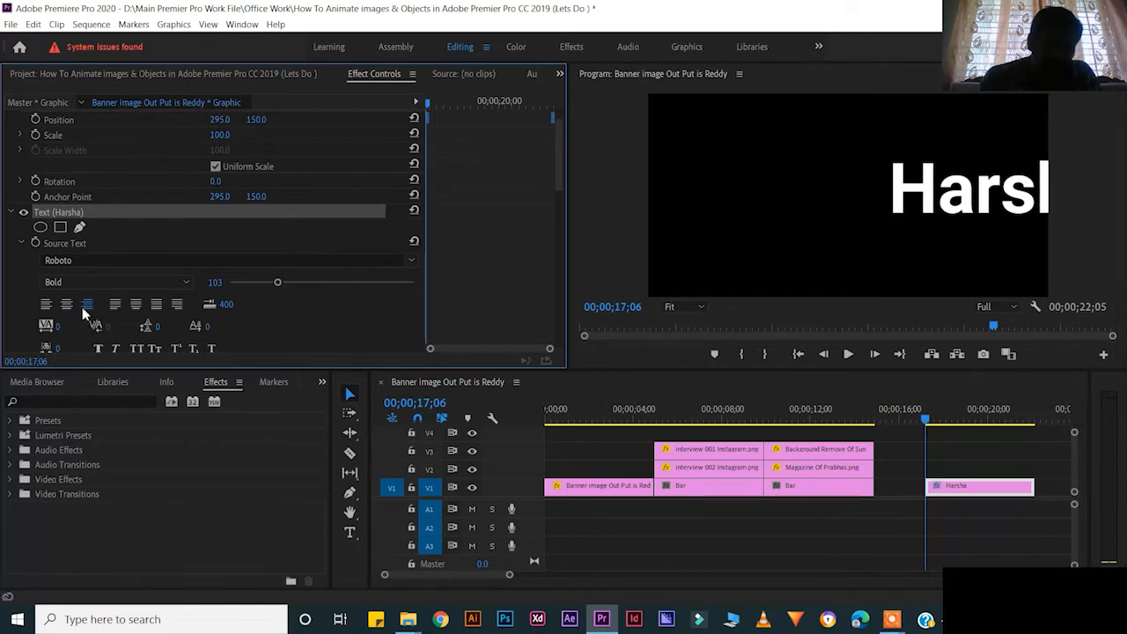
{"action": "left_click", "coordinate": [67, 306]}
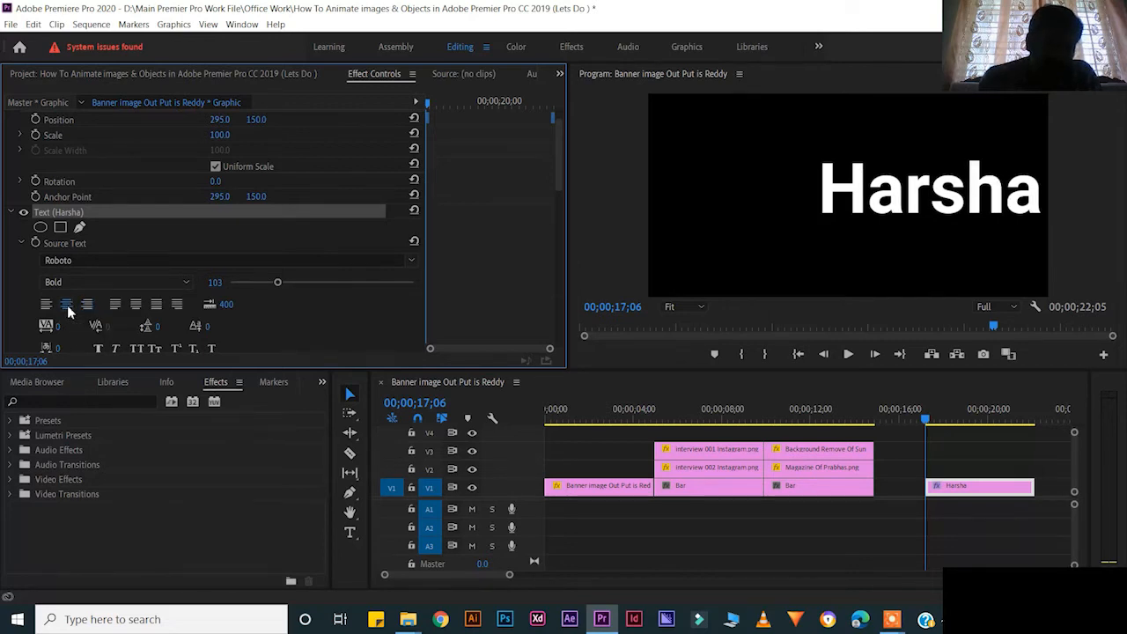
{"action": "left_click", "coordinate": [151, 307]}
{"action": "left_click", "coordinate": [135, 307]}
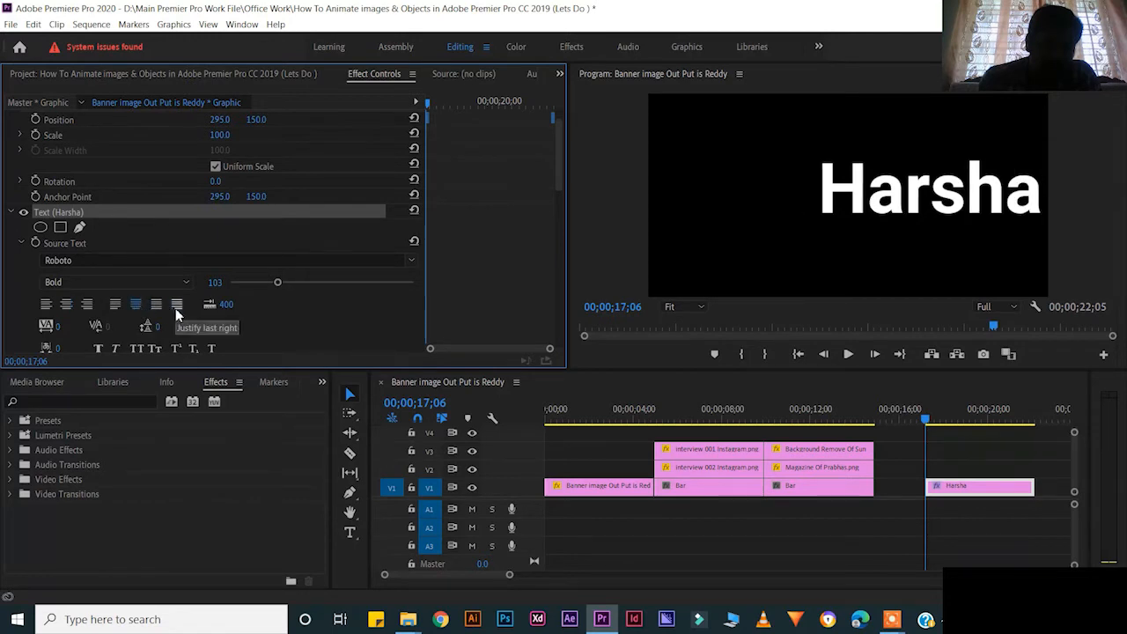
{"action": "left_click", "coordinate": [176, 307]}
{"action": "left_click", "coordinate": [68, 306]}
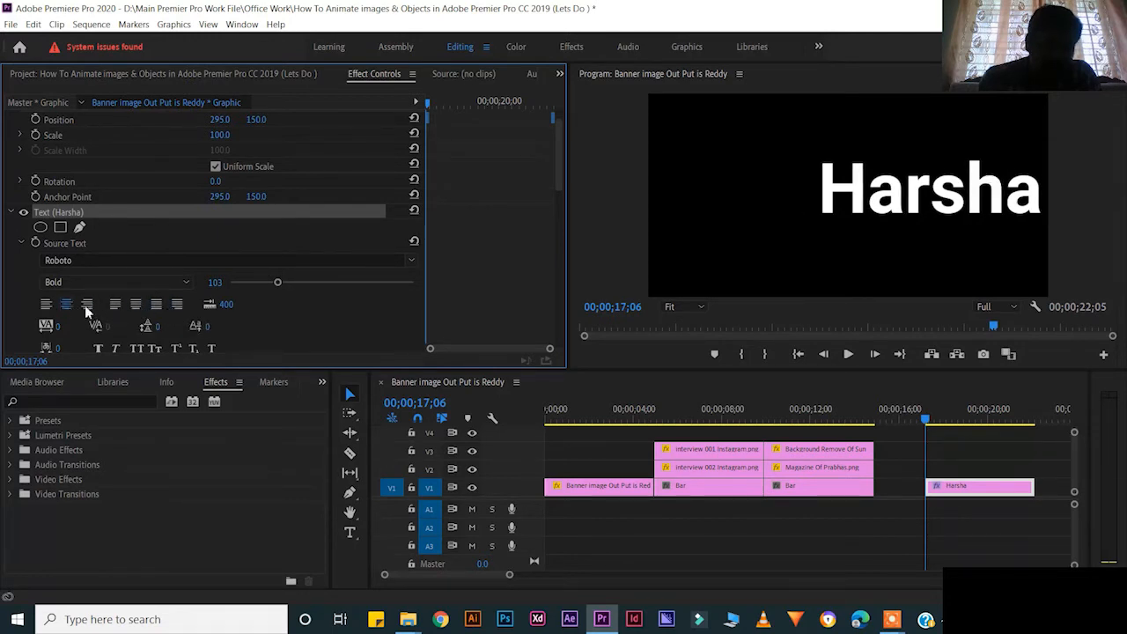
{"action": "left_click_drag", "start_coordinate": [919, 213], "coordinate": [842, 213]}
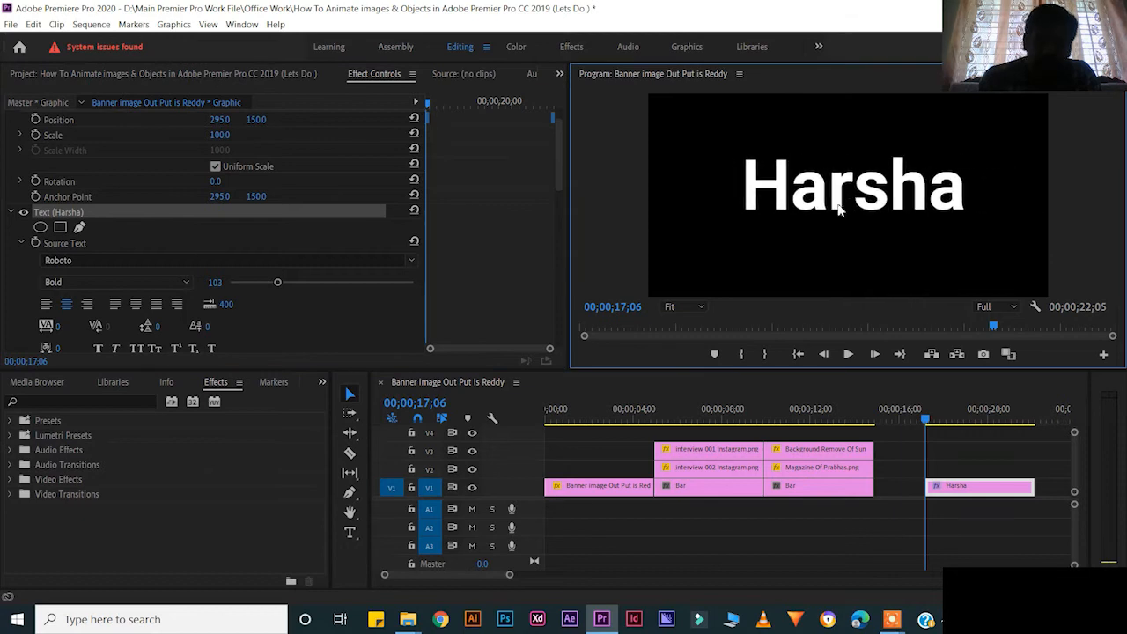
- Change the name text's fill colour to bright red
{"action": "scroll", "coordinate": [558, 279], "scroll_direction": "down", "scroll_amount": 5}
{"action": "scroll", "coordinate": [558, 278], "scroll_direction": "down", "scroll_amount": 1}
{"action": "left_click", "coordinate": [73, 208]}
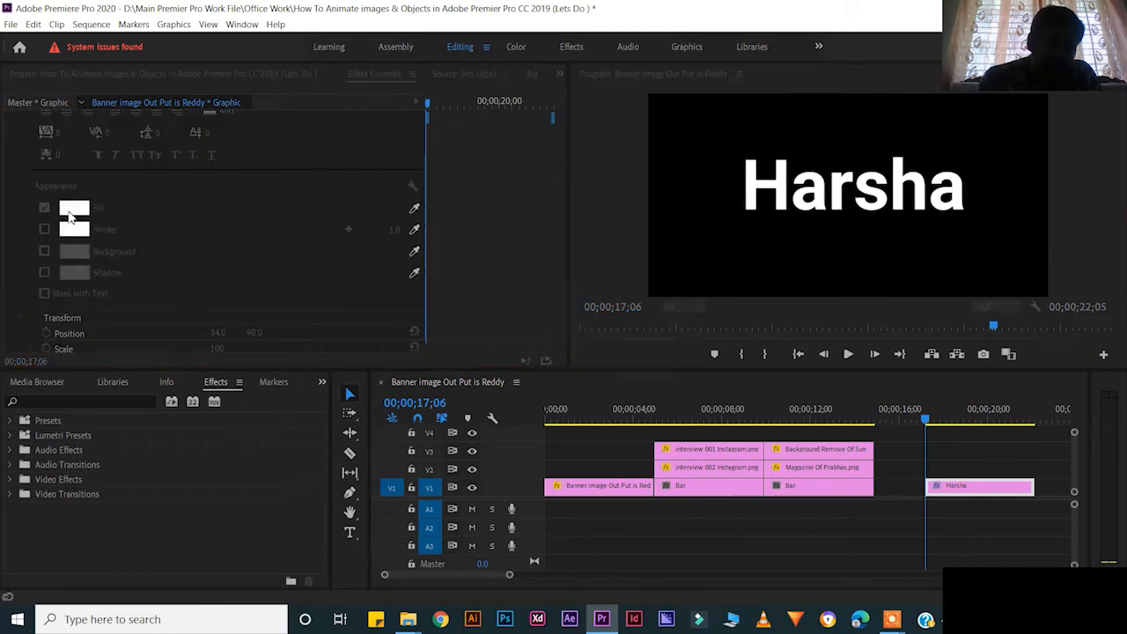
{"action": "left_click_drag", "start_coordinate": [445, 305], "coordinate": [532, 394]}
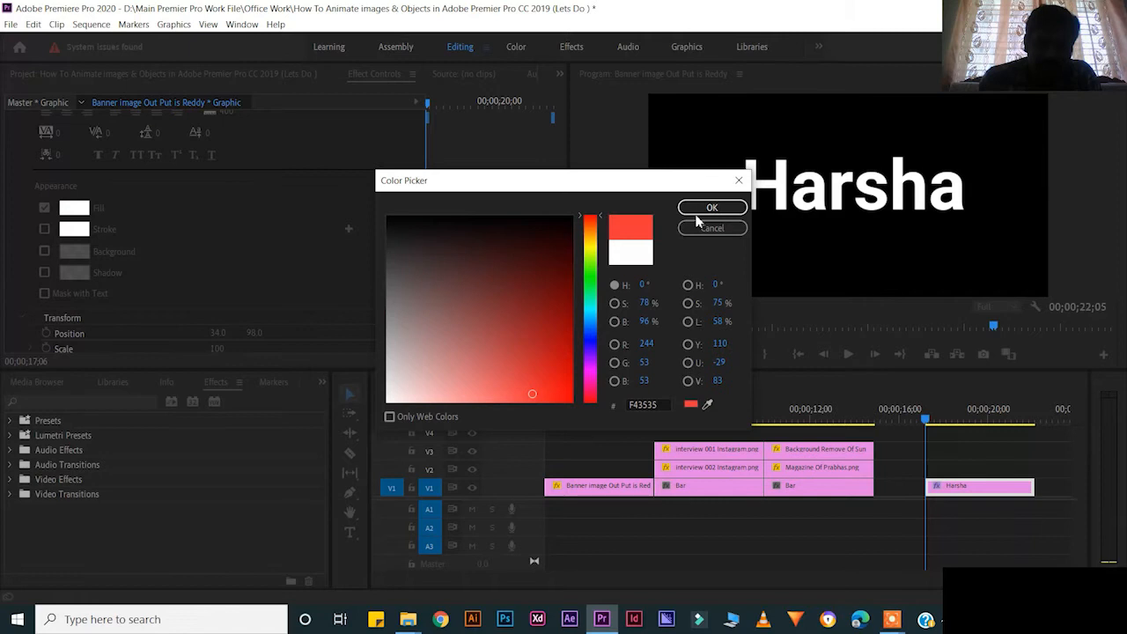
{"action": "left_click", "coordinate": [711, 208]}
{"action": "left_click", "coordinate": [82, 209]}
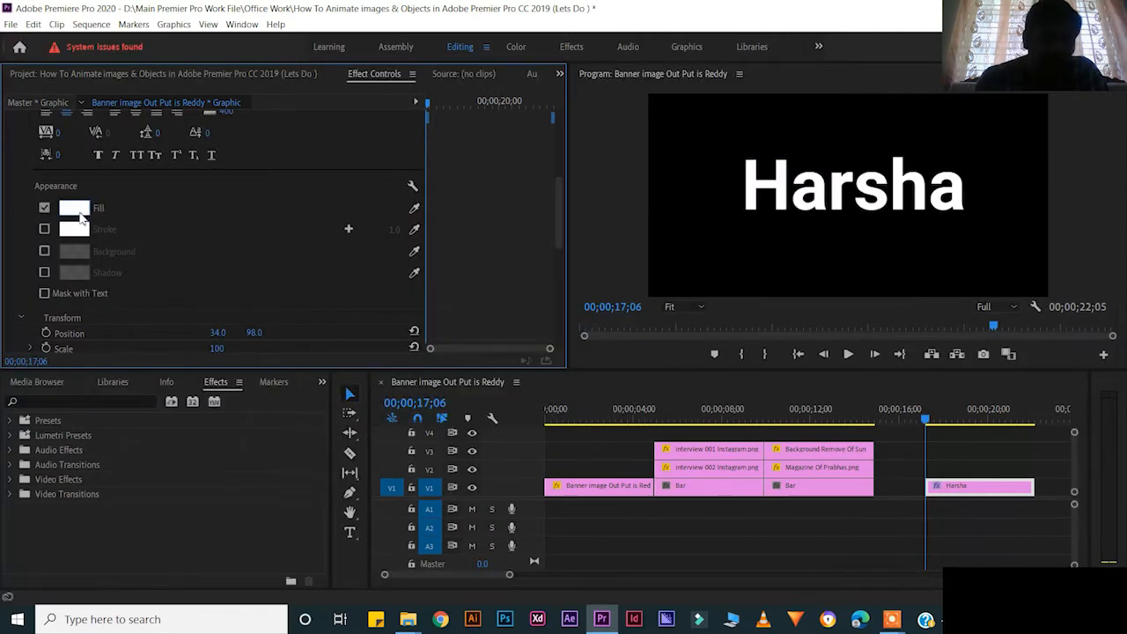
{"action": "left_click", "coordinate": [79, 211]}
{"action": "left_click_drag", "start_coordinate": [479, 327], "coordinate": [598, 403]}
{"action": "left_click", "coordinate": [703, 210]}
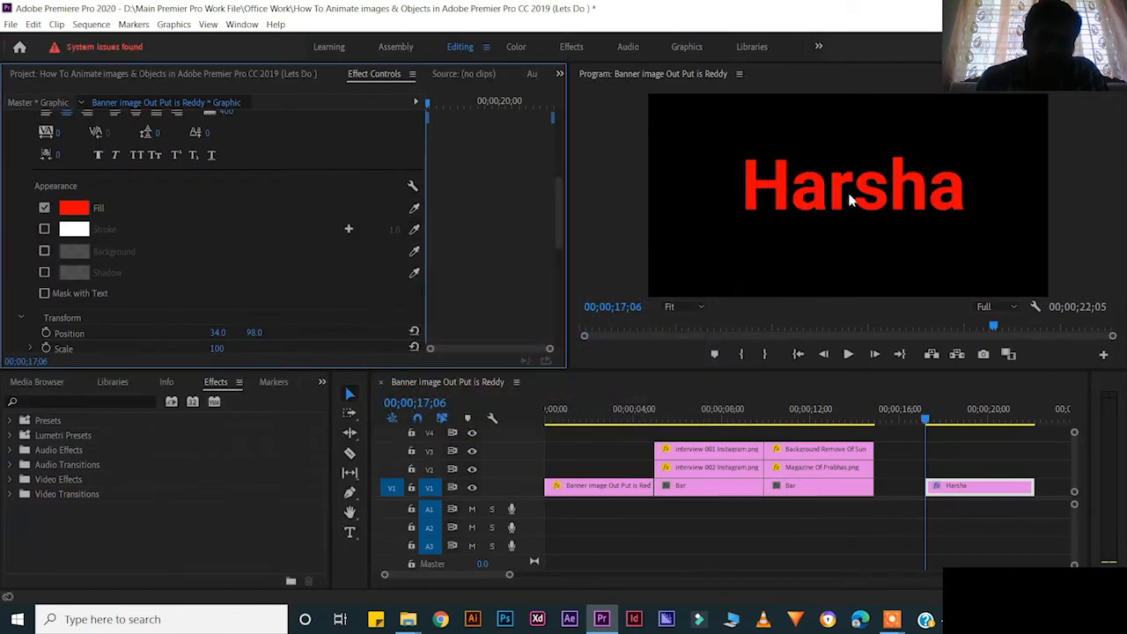
- Enable a single white stroke on the name text with a width of 6.0
{"action": "left_click", "coordinate": [44, 230]}
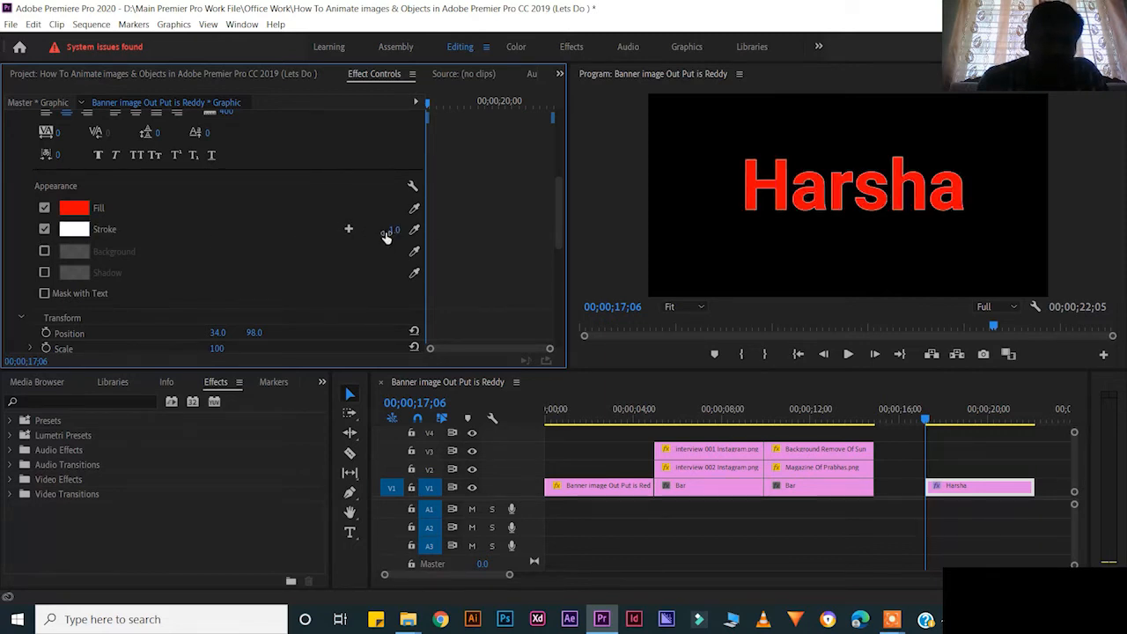
{"action": "left_click", "coordinate": [350, 230]}
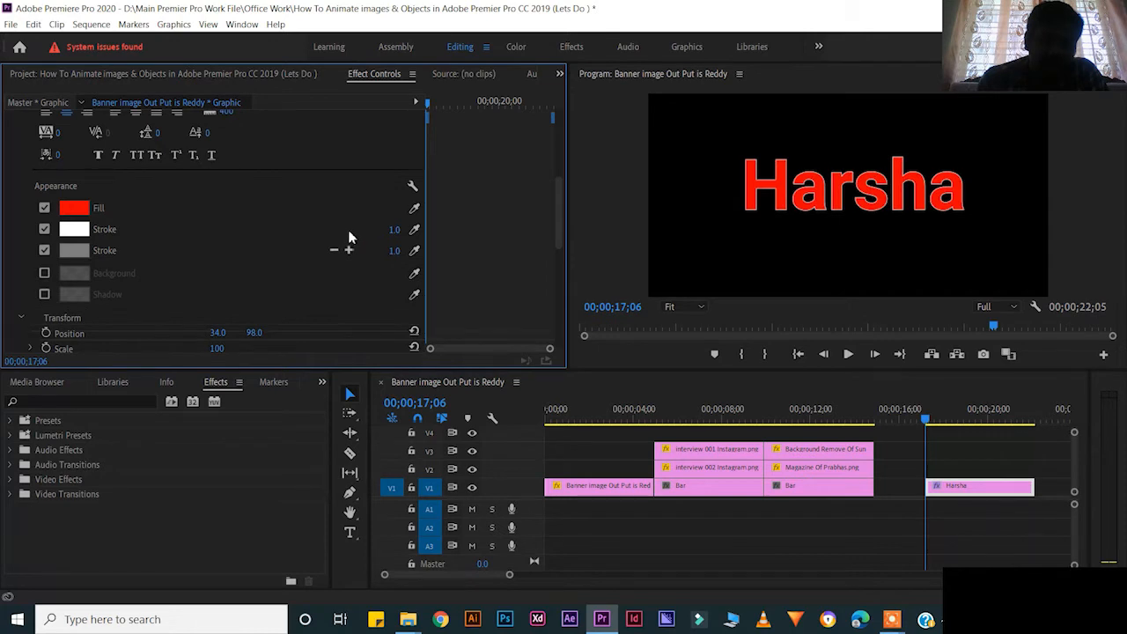
{"action": "key", "text": "ctrl+z"}
{"action": "left_click_drag", "start_coordinate": [395, 231], "coordinate": [398, 230]}
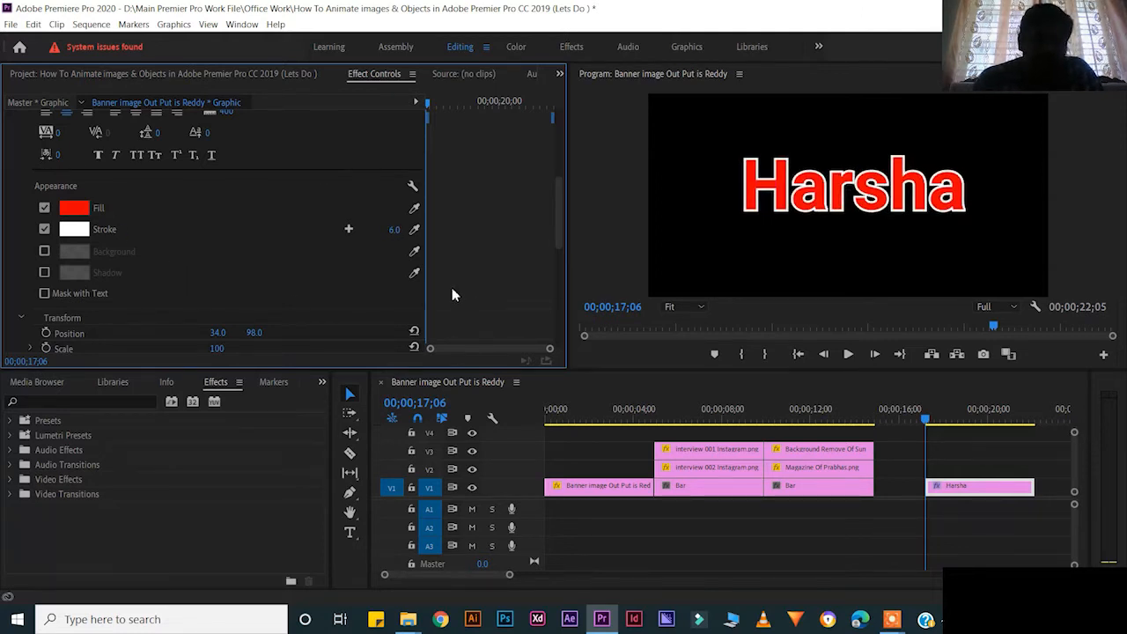
- Try enlarging the name graphic with the Vector Motion Scale and undo the change
{"action": "scroll", "coordinate": [452, 295], "scroll_direction": "down", "scroll_amount": 5}
{"action": "left_click_drag", "start_coordinate": [215, 202], "coordinate": [230, 201]}
{"action": "key", "text": "ctrl+z"}
{"action": "scroll", "coordinate": [500, 268], "scroll_direction": "up", "scroll_amount": 10}
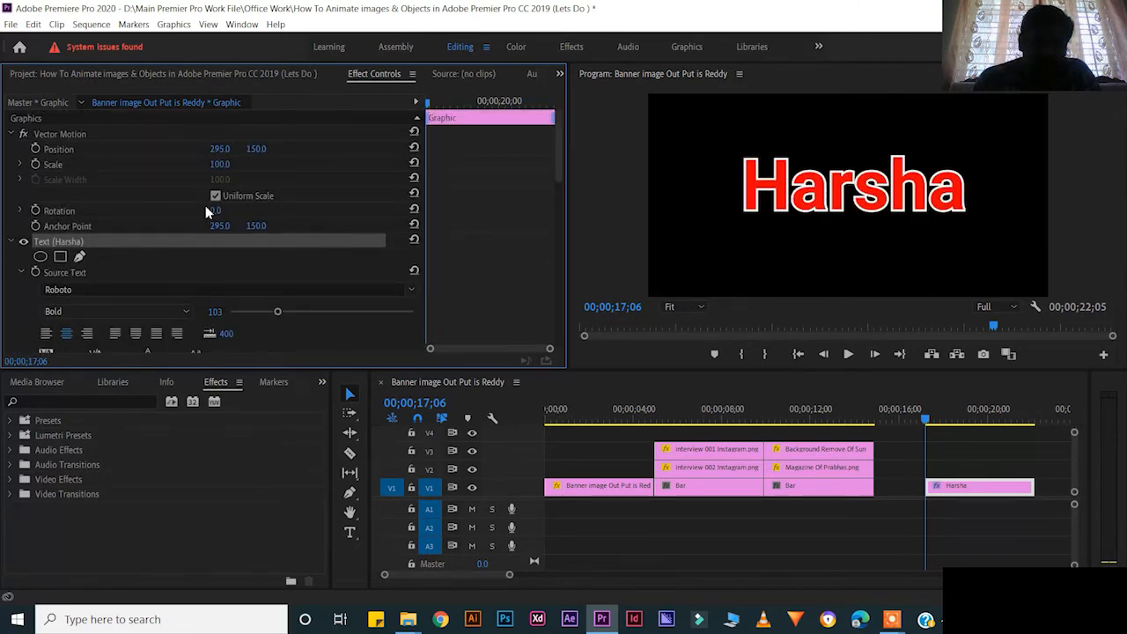
{"action": "left_click_drag", "start_coordinate": [224, 170], "coordinate": [230, 164]}
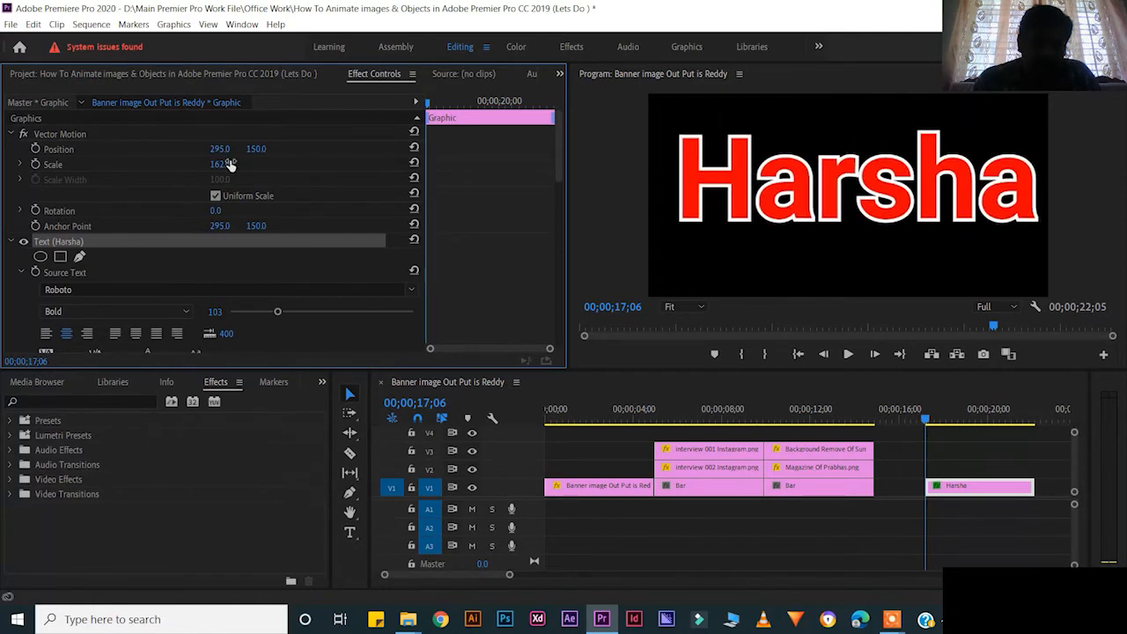
{"action": "key", "text": "ctrl+z"}
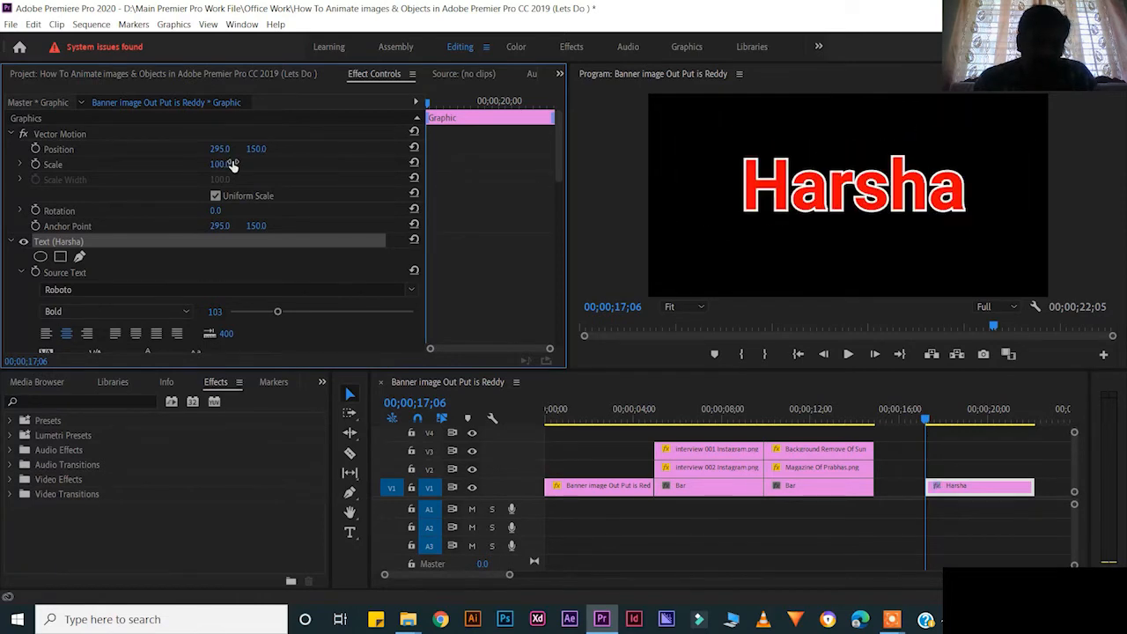
- Turn on Vector Motion Position keyframing for the name graphic and move its clip directly after the last Bar clip, at 00;00;14;27
{"action": "left_click", "coordinate": [37, 152]}
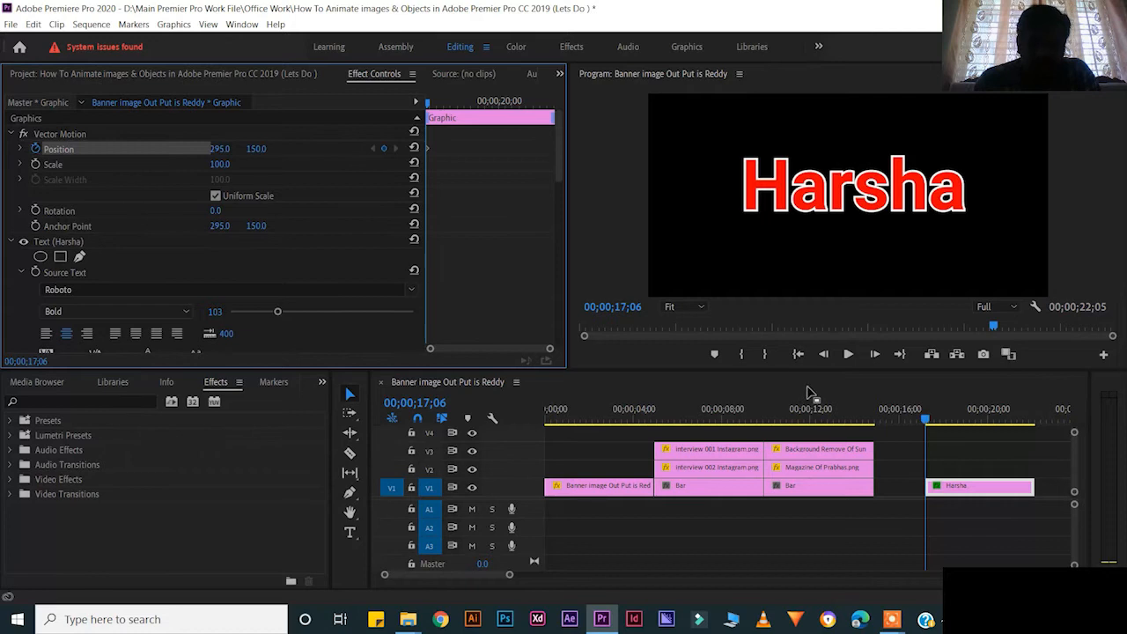
{"action": "left_click_drag", "start_coordinate": [965, 492], "coordinate": [915, 488]}
{"action": "left_click_drag", "start_coordinate": [885, 421], "coordinate": [875, 423]}
{"action": "left_click_drag", "start_coordinate": [509, 574], "coordinate": [460, 573]}
{"action": "key", "text": "minus"}
{"action": "key", "text": "minus"}
{"action": "key", "text": "minus"}
{"action": "key", "text": "minus"}
{"action": "key", "text": "minus"}
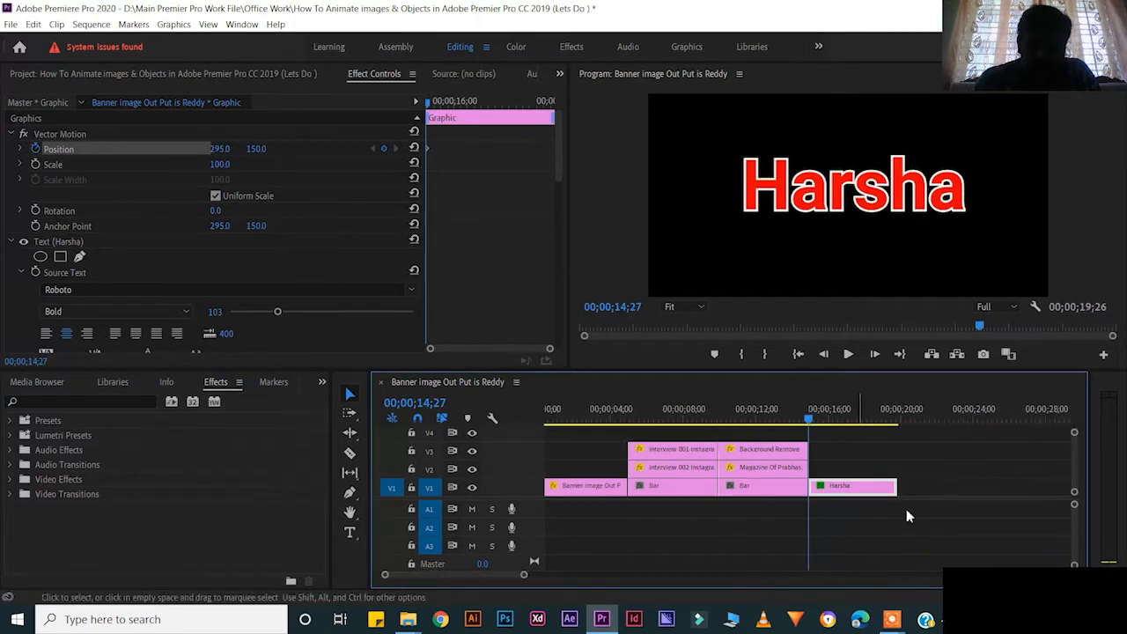
- Keyframe the name graphic's Vector Motion Position at 295, -83 at 00;00;14;27 and 295, 139 at 00;00;17;09
{"action": "left_click_drag", "start_coordinate": [811, 417], "coordinate": [844, 417]}
{"action": "left_click_drag", "start_coordinate": [410, 108], "coordinate": [333, 143]}
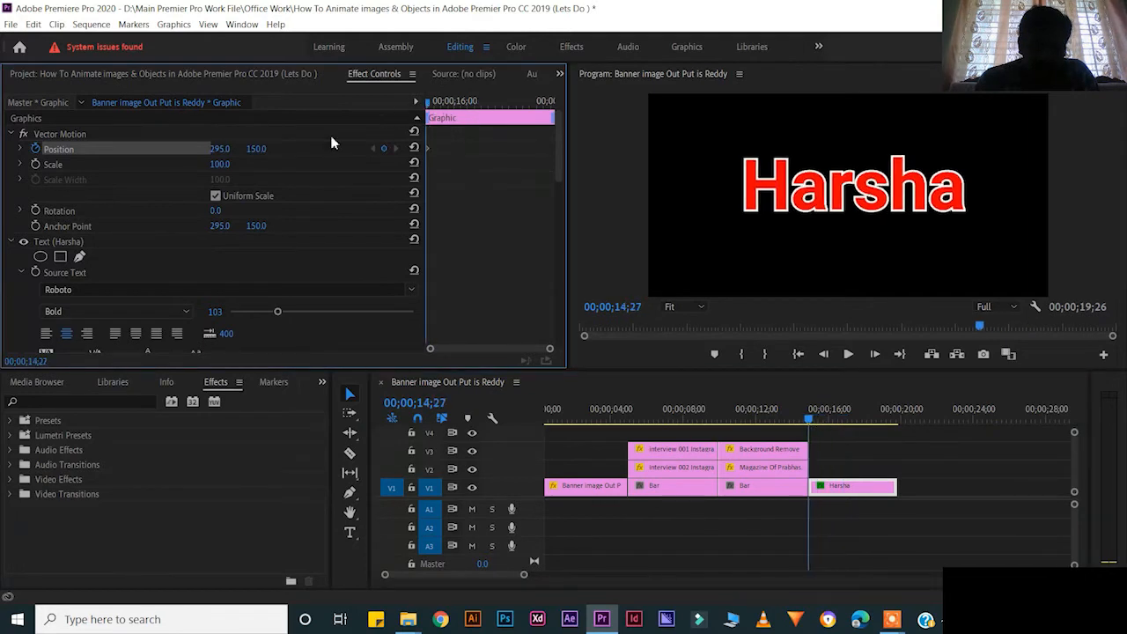
{"action": "left_click_drag", "start_coordinate": [266, 154], "coordinate": [61, 155]}
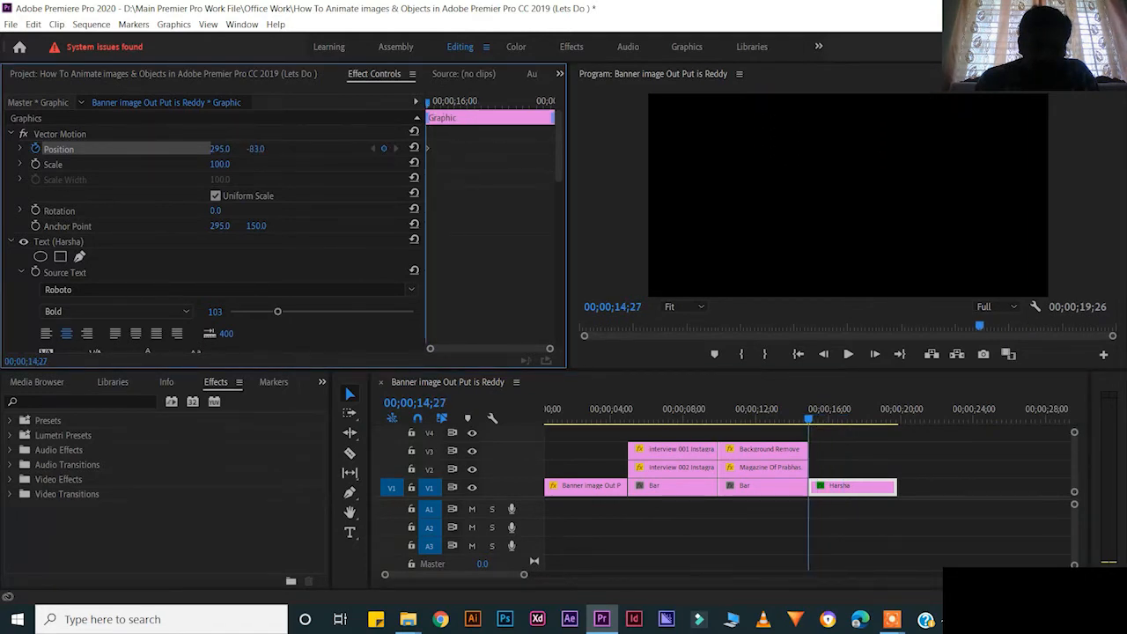
{"action": "left_click_drag", "start_coordinate": [818, 421], "coordinate": [854, 420]}
{"action": "left_click_drag", "start_coordinate": [247, 150], "coordinate": [390, 148]}
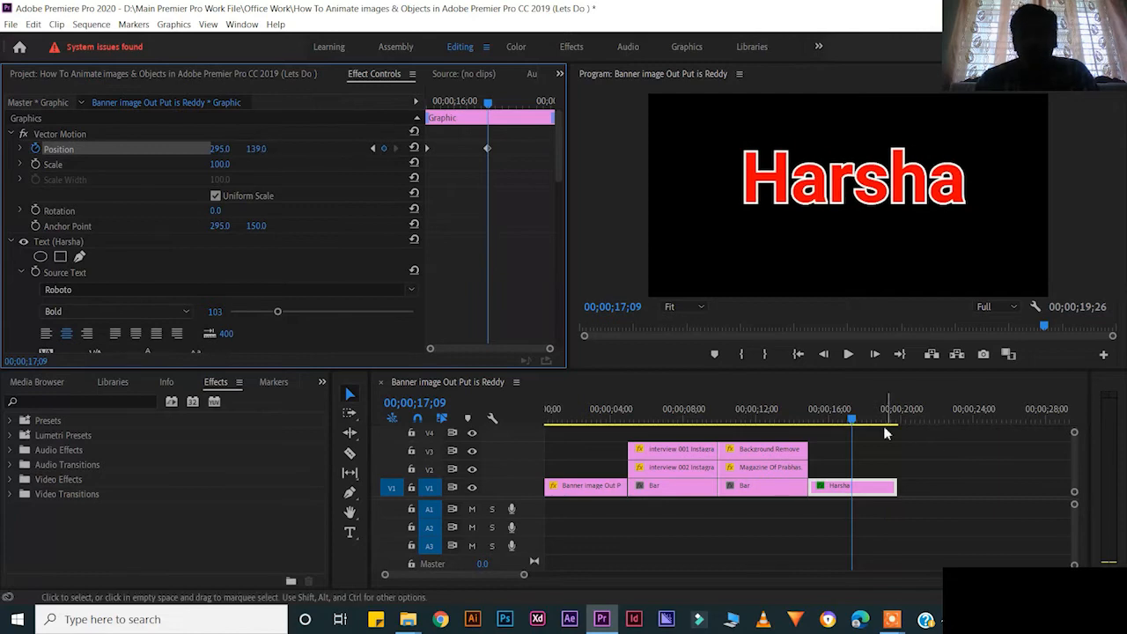
{"action": "left_click_drag", "start_coordinate": [854, 424], "coordinate": [887, 421]}
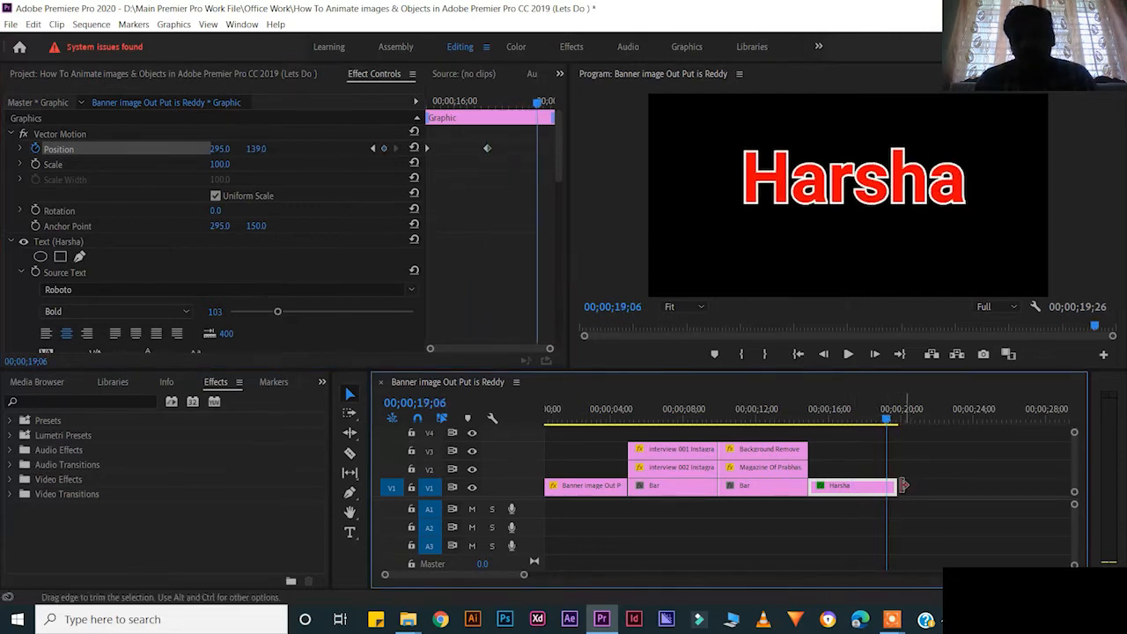
- Trim the end of the name graphic clip on V1 to the playhead at 00;00;19;06
{"action": "left_click", "coordinate": [895, 487]}
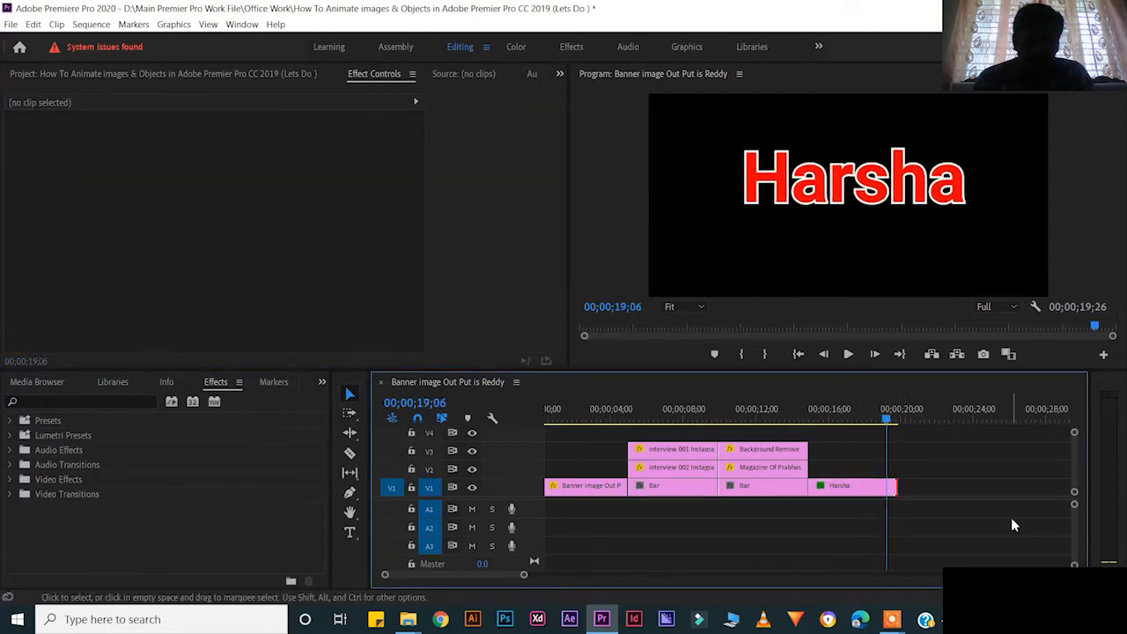
{"action": "key", "text": "e"}
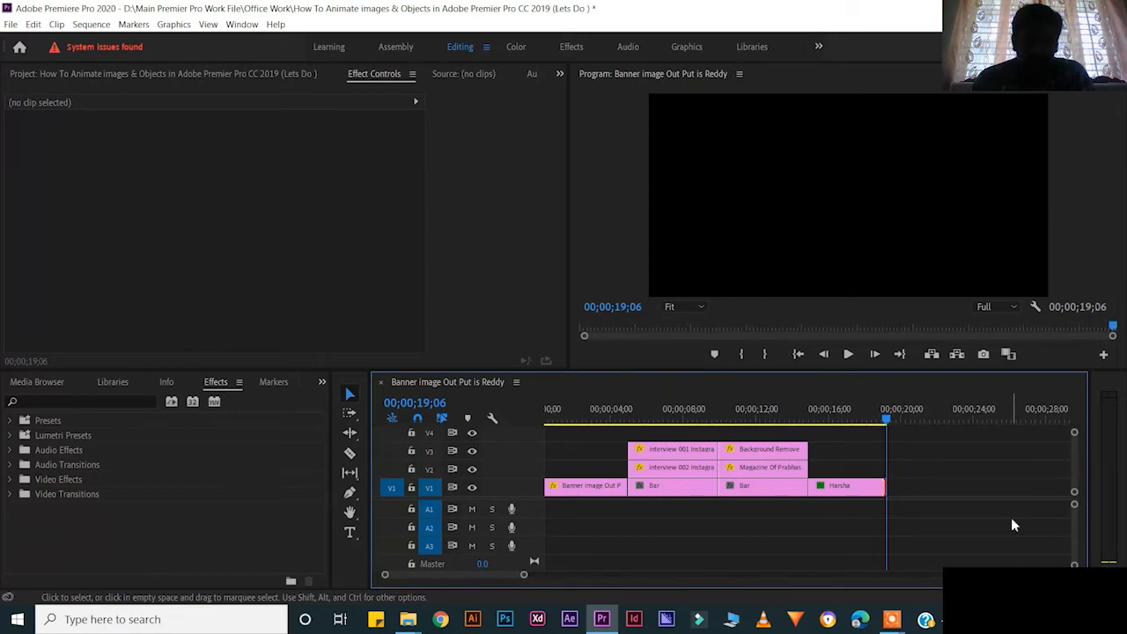
- Move the playhead to 00;00;15;09 and delete the name graphic clip from V1
{"action": "left_click", "coordinate": [125, 76]}
{"action": "left_click", "coordinate": [890, 421]}
{"action": "left_click_drag", "start_coordinate": [890, 422], "coordinate": [817, 422]}
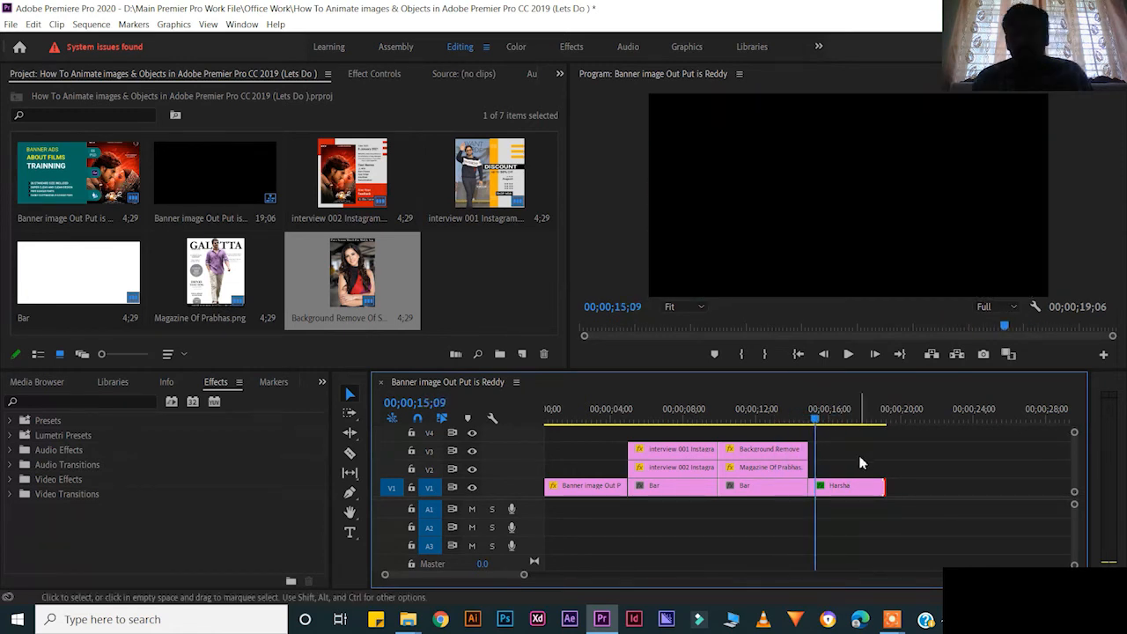
{"action": "left_click", "coordinate": [841, 495]}
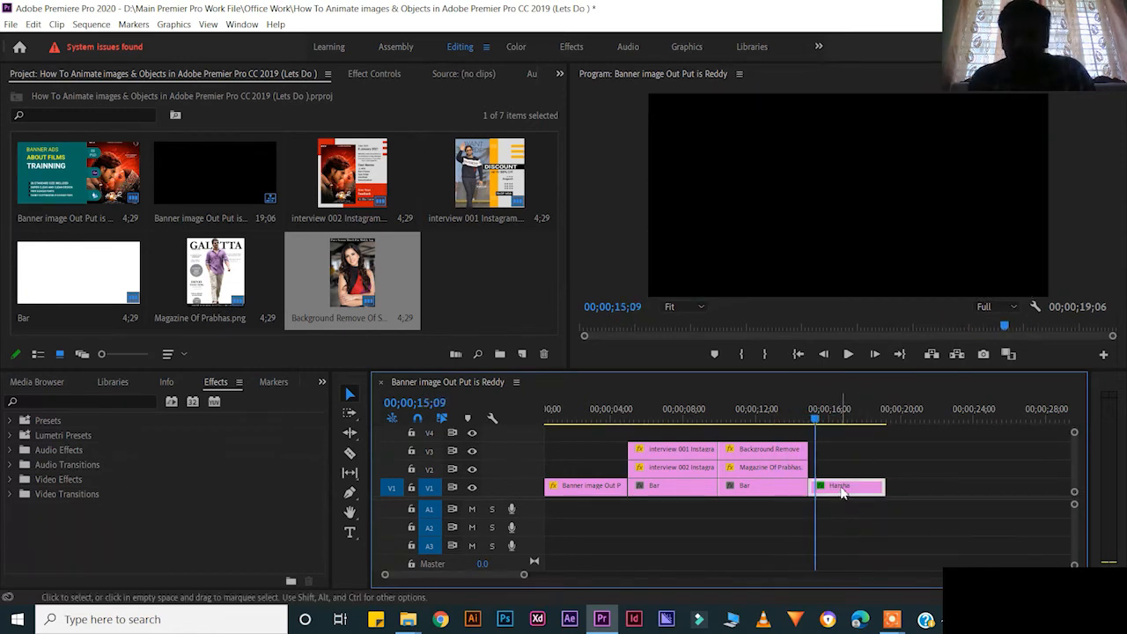
{"action": "key", "text": "Delete"}
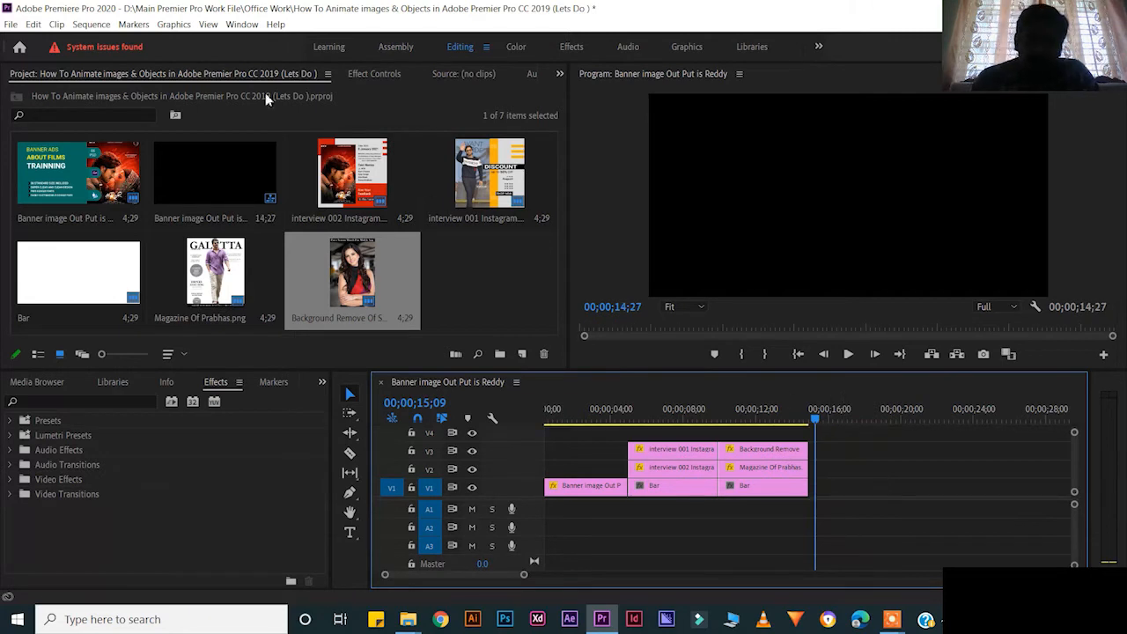
- Add a new text layer at 00;00;15;09 and shift its text toward the left side of the frame
{"action": "left_click", "coordinate": [172, 26]}
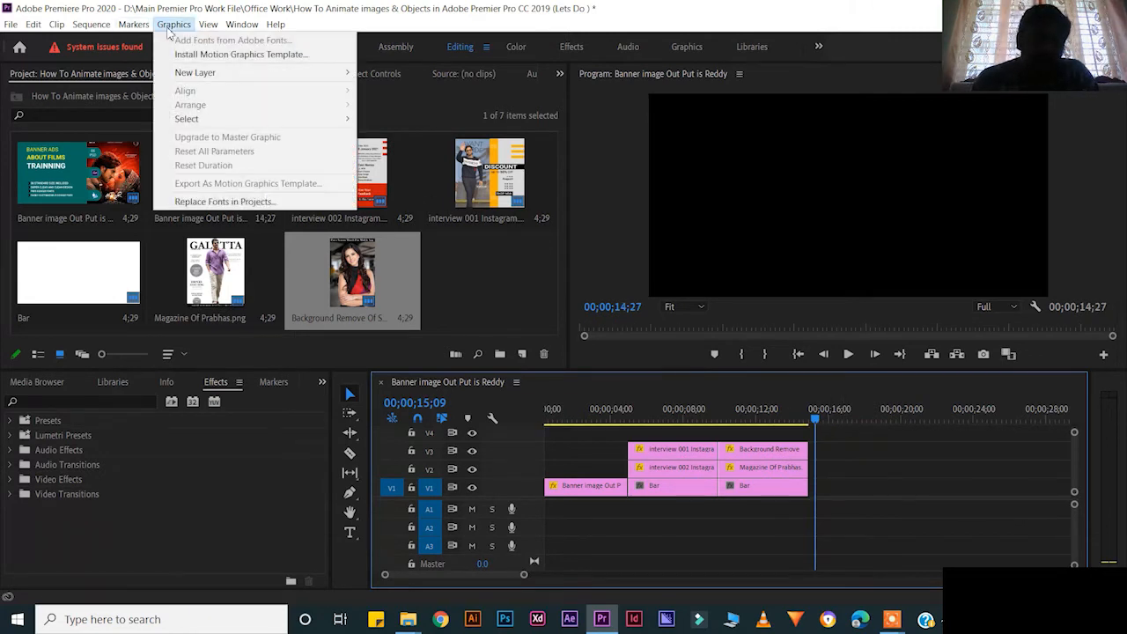
{"action": "mouse_move", "coordinate": [188, 78]}
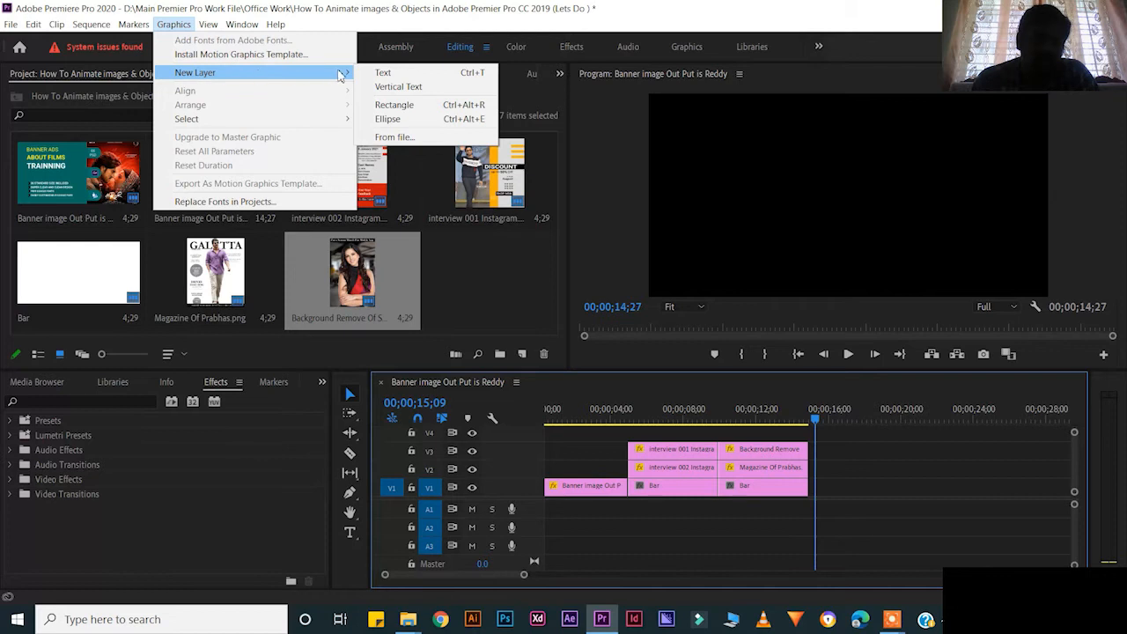
{"action": "left_click", "coordinate": [385, 73]}
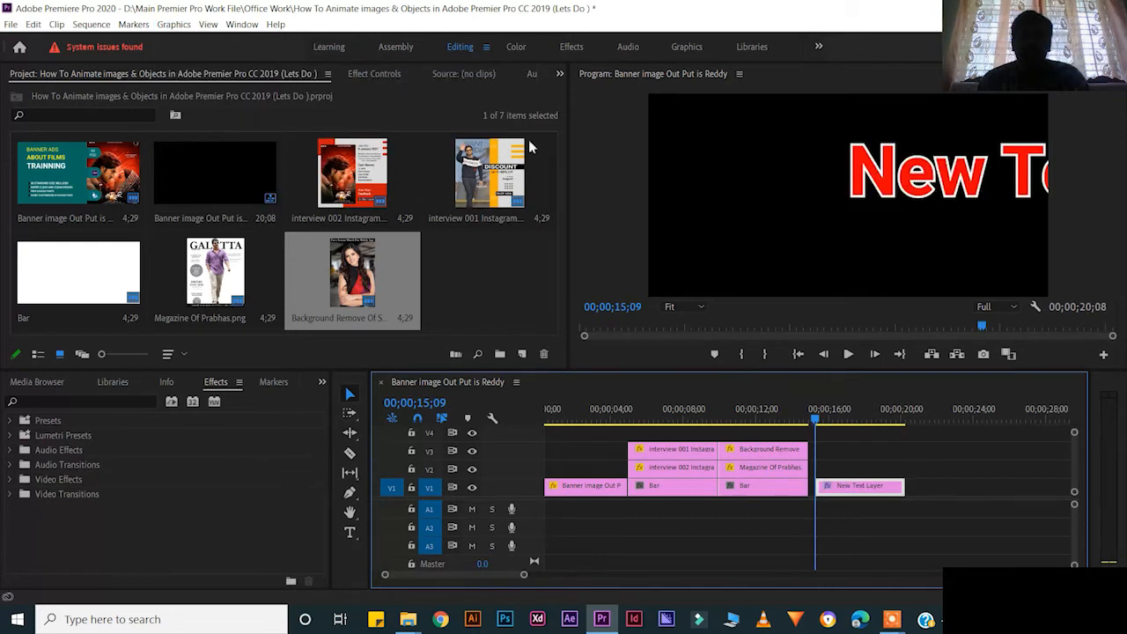
{"action": "left_click_drag", "start_coordinate": [968, 183], "coordinate": [810, 202]}
- Disable the new text's white 6.0 stroke and set its fill color to white (FFFFFF)
{"action": "left_click", "coordinate": [375, 74]}
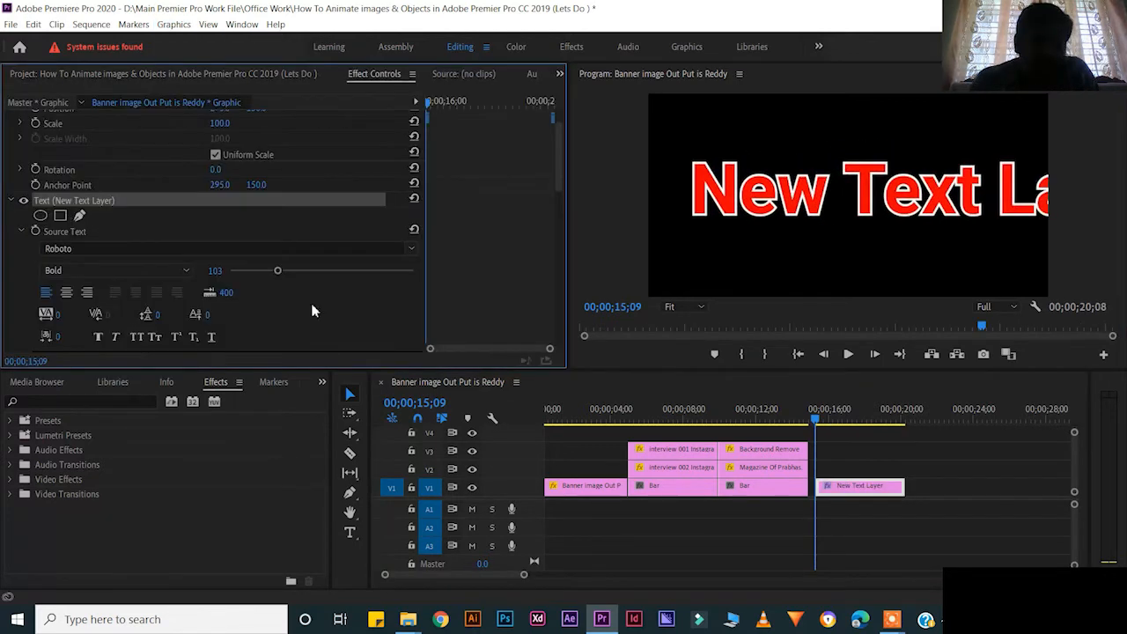
{"action": "scroll", "coordinate": [314, 310], "scroll_direction": "down", "scroll_amount": 2}
{"action": "scroll", "coordinate": [312, 310], "scroll_direction": "down", "scroll_amount": 1}
{"action": "left_click", "coordinate": [45, 322]}
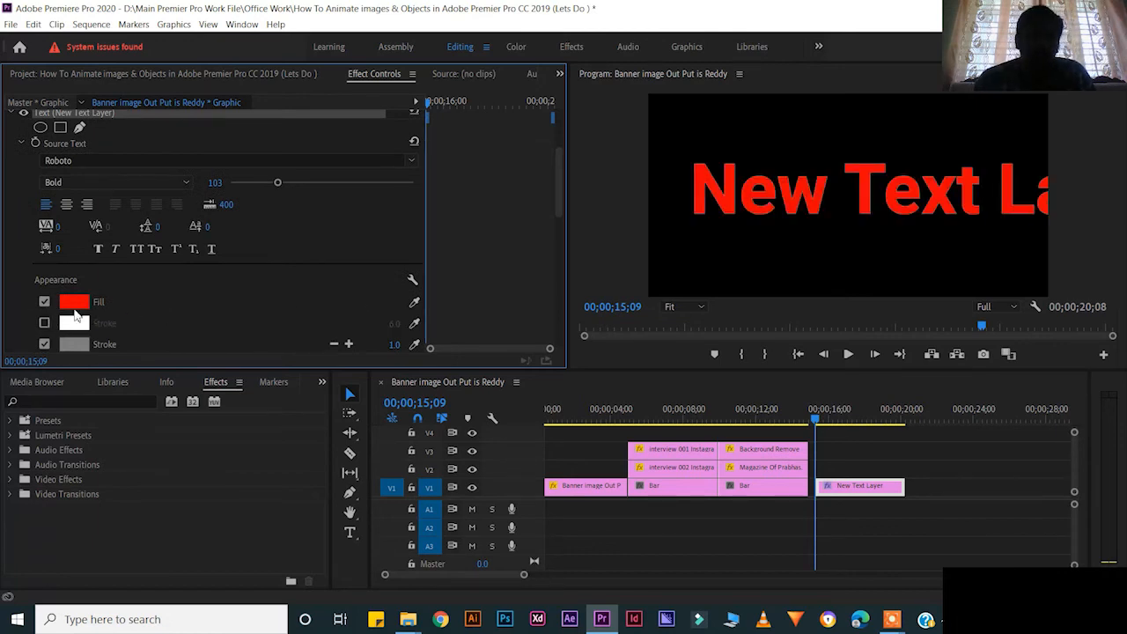
{"action": "left_click", "coordinate": [74, 302]}
{"action": "left_click", "coordinate": [473, 310]}
{"action": "left_click_drag", "start_coordinate": [420, 354], "coordinate": [360, 415]}
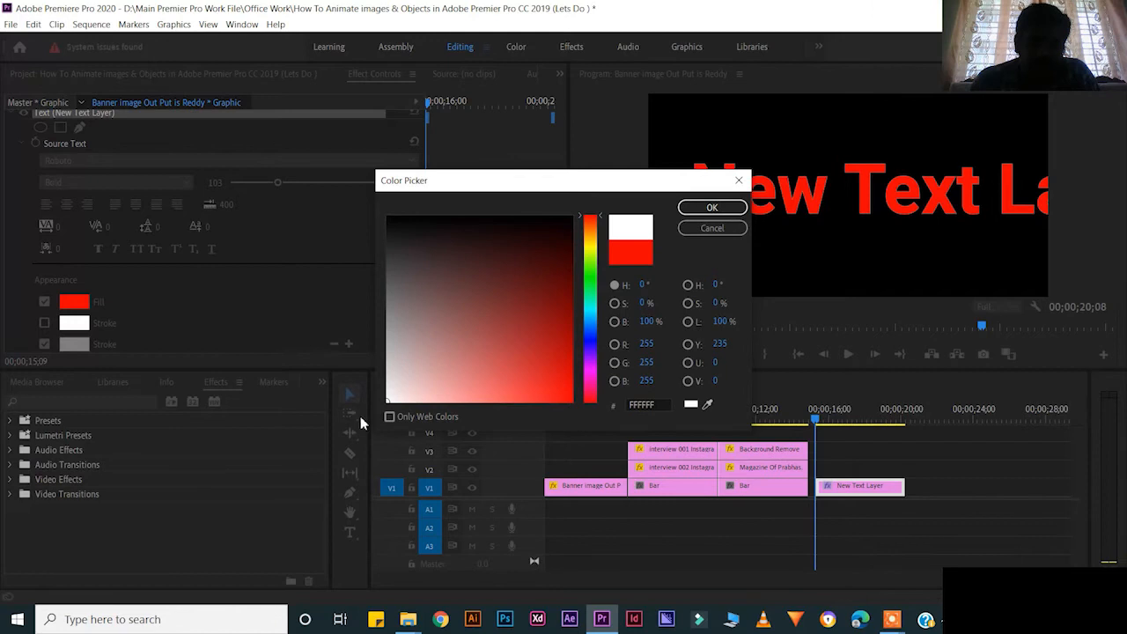
{"action": "left_click", "coordinate": [711, 207]}
- Shift the text to the frame's left edge and replace its wording with "Editor:-" followed by the editor's name
{"action": "left_click_drag", "start_coordinate": [813, 200], "coordinate": [779, 207]}
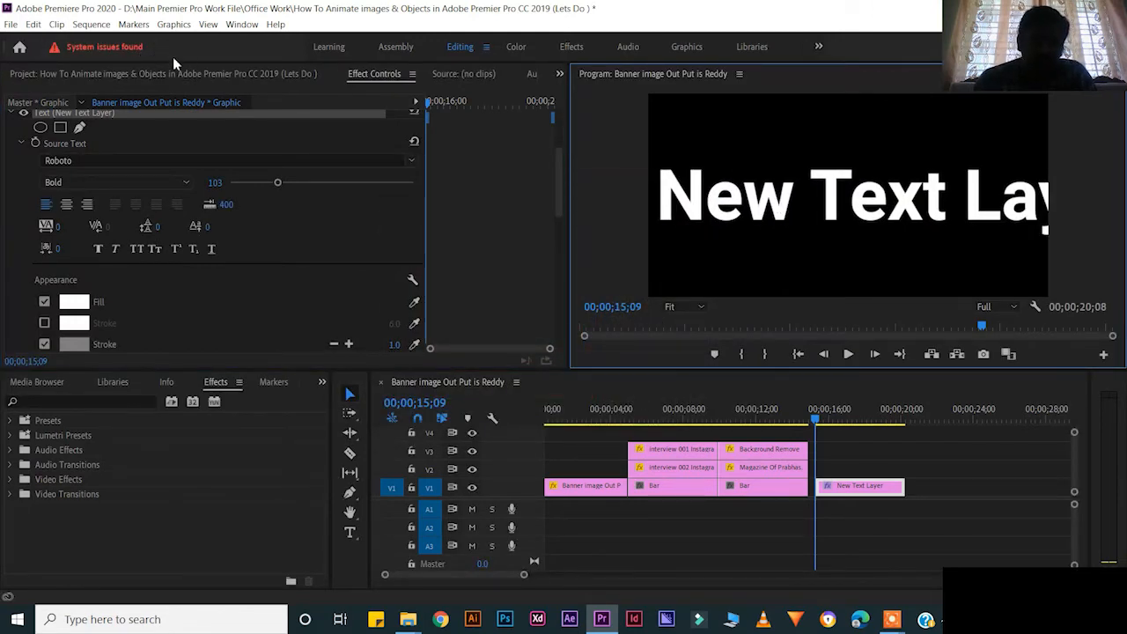
{"action": "key", "text": "t"}
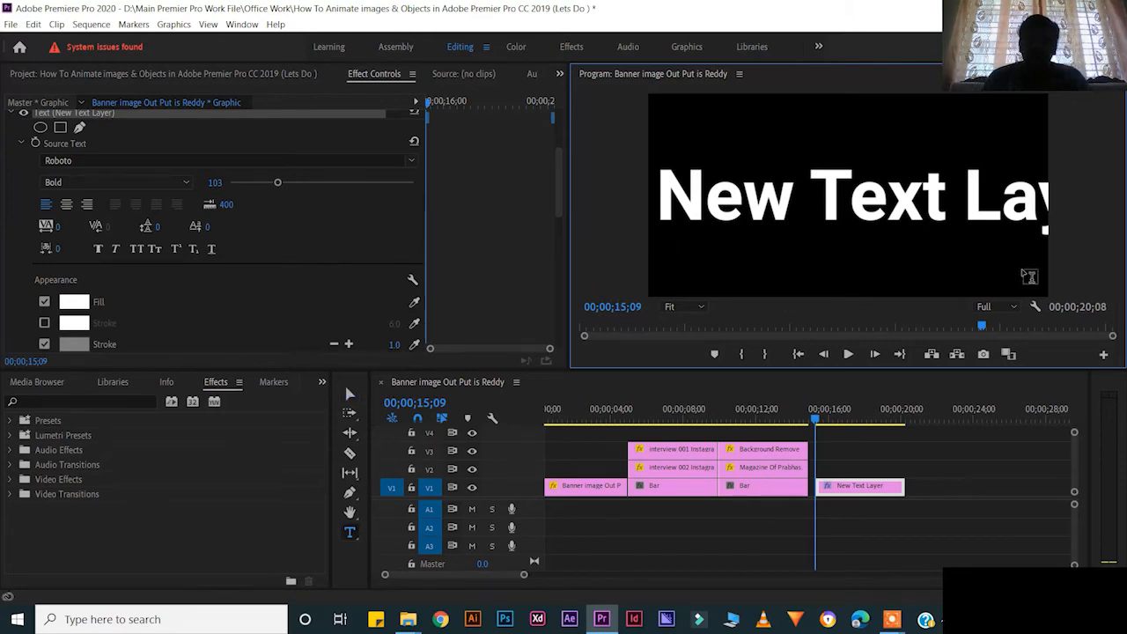
{"action": "type", "text": "E"}
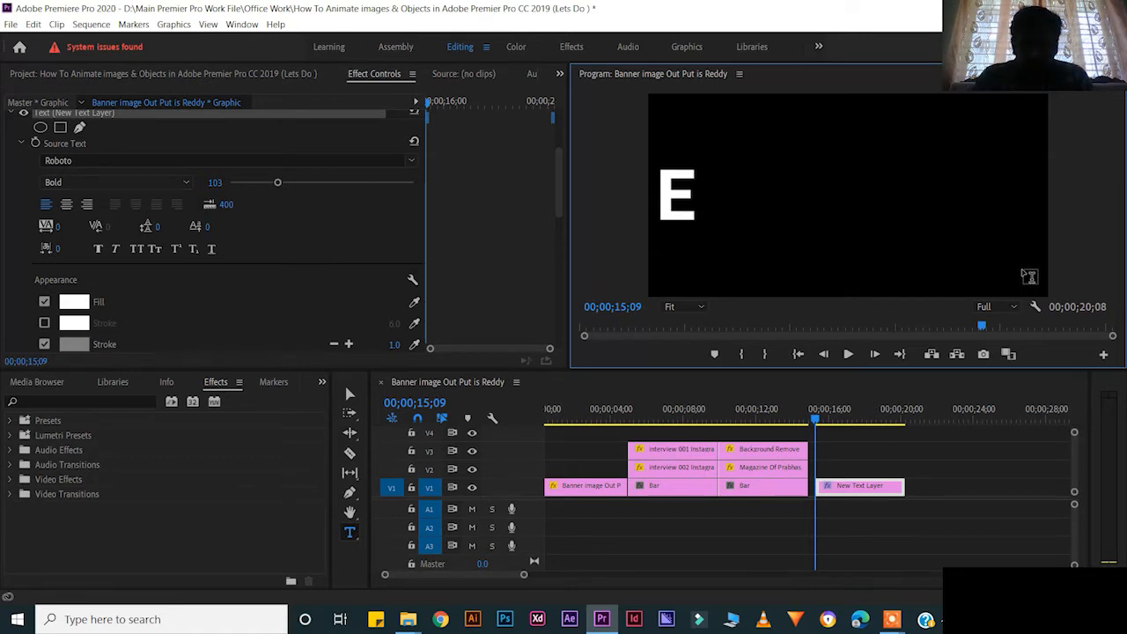
{"action": "type", "text": "ditor"}
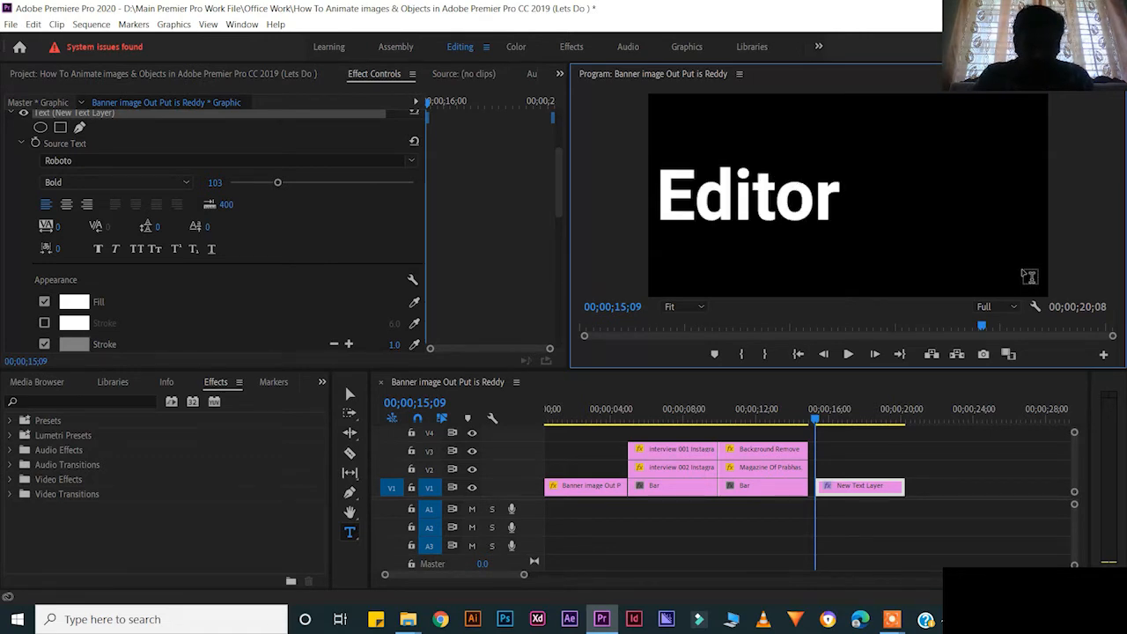
{"action": "type", "text": " Ha"}
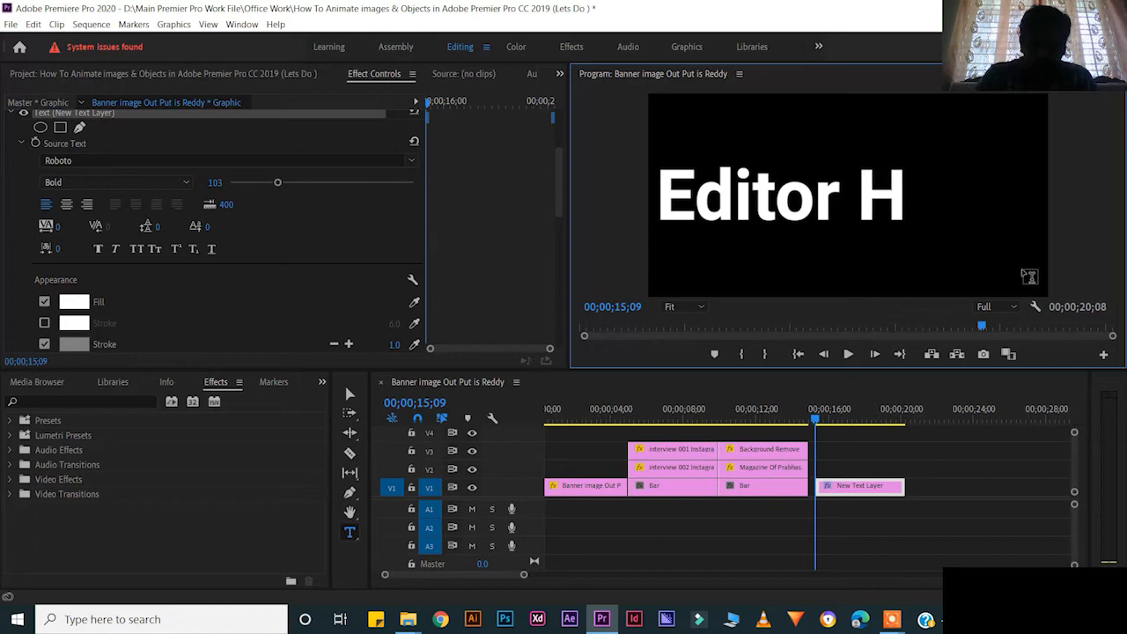
{"action": "key", "text": "BackSpace"}
{"action": "key", "text": "BackSpace"}
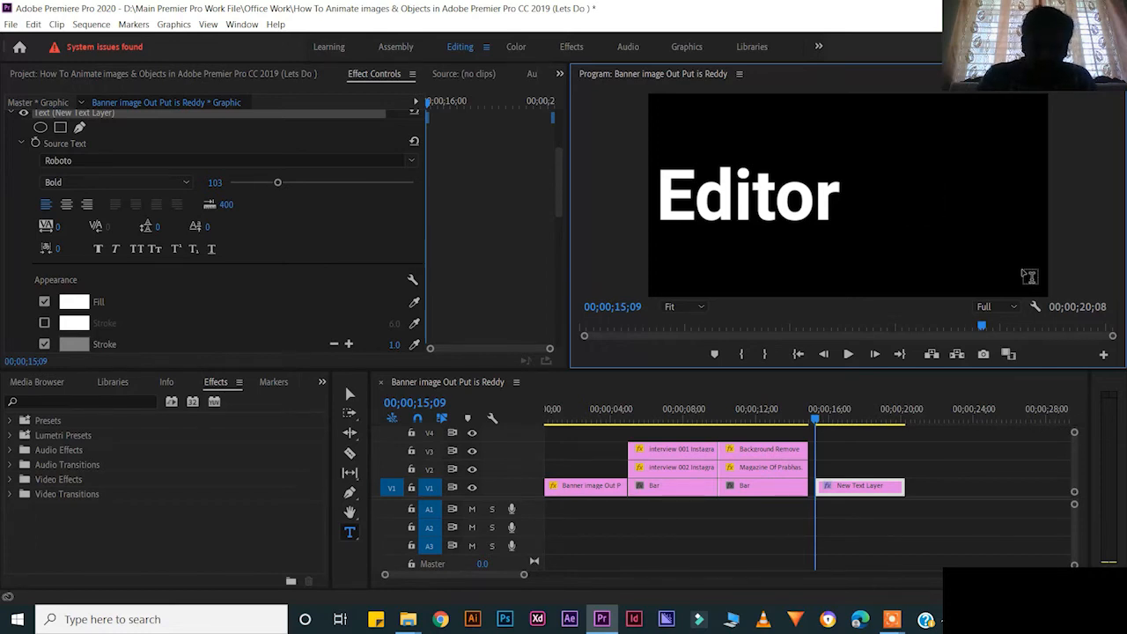
{"action": "type", "text": ":-"}
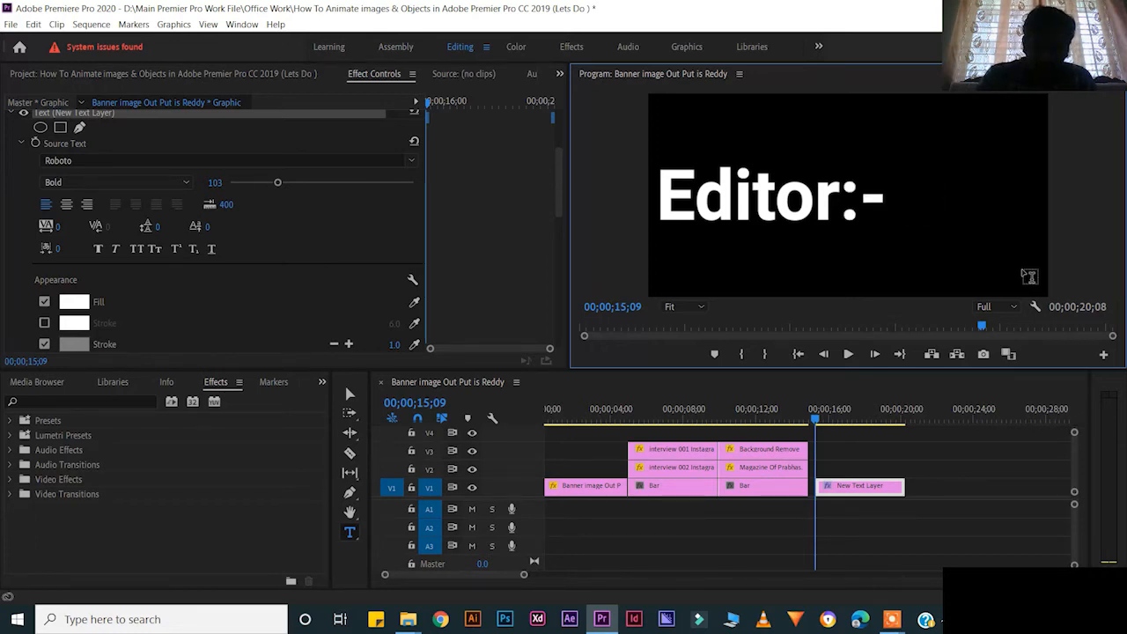
{"action": "type", "text": " Hars"}
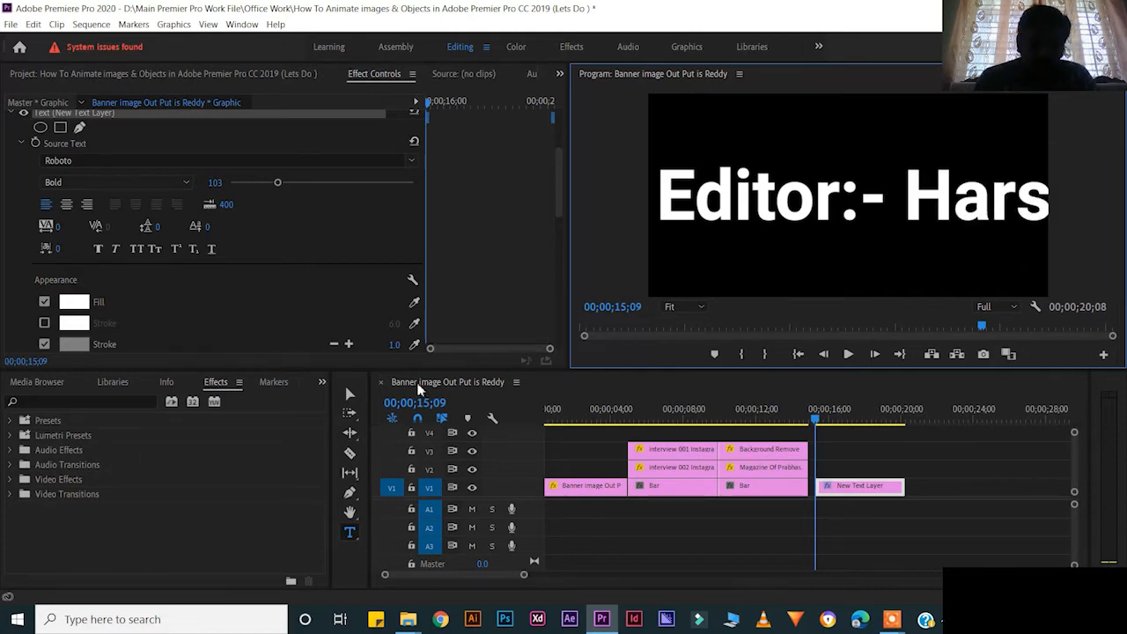
{"action": "left_click", "coordinate": [352, 395]}
{"action": "left_click", "coordinate": [823, 209]}
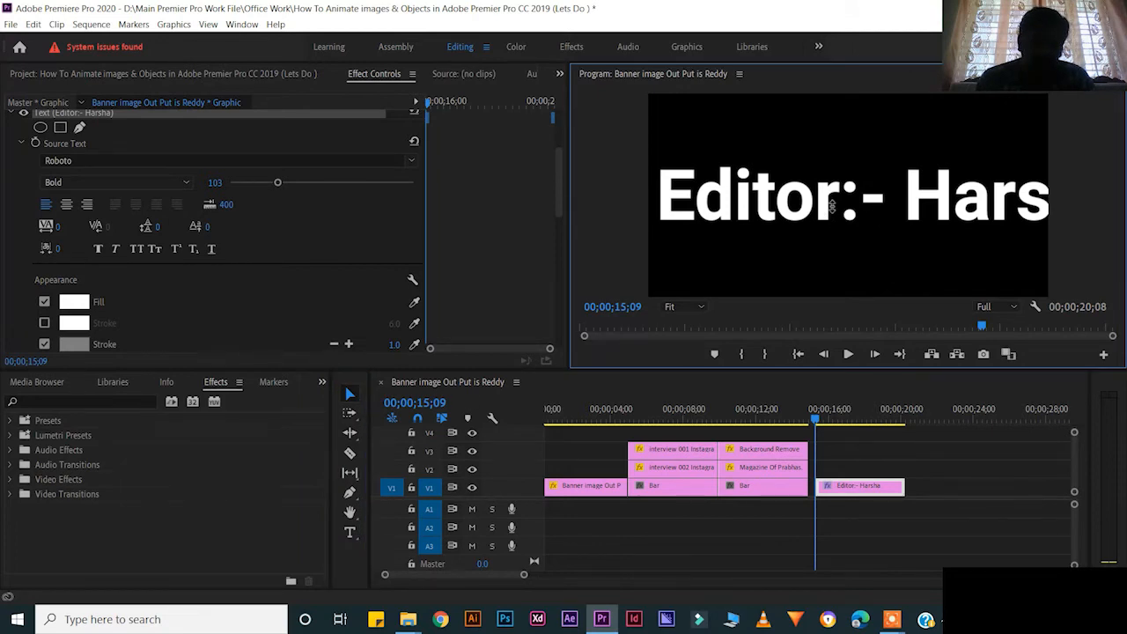
- Set the editor graphic's Vector Motion Scale to 57.0 and place its text centered near the top of the frame
{"action": "left_click_drag", "start_coordinate": [806, 209], "coordinate": [768, 210]}
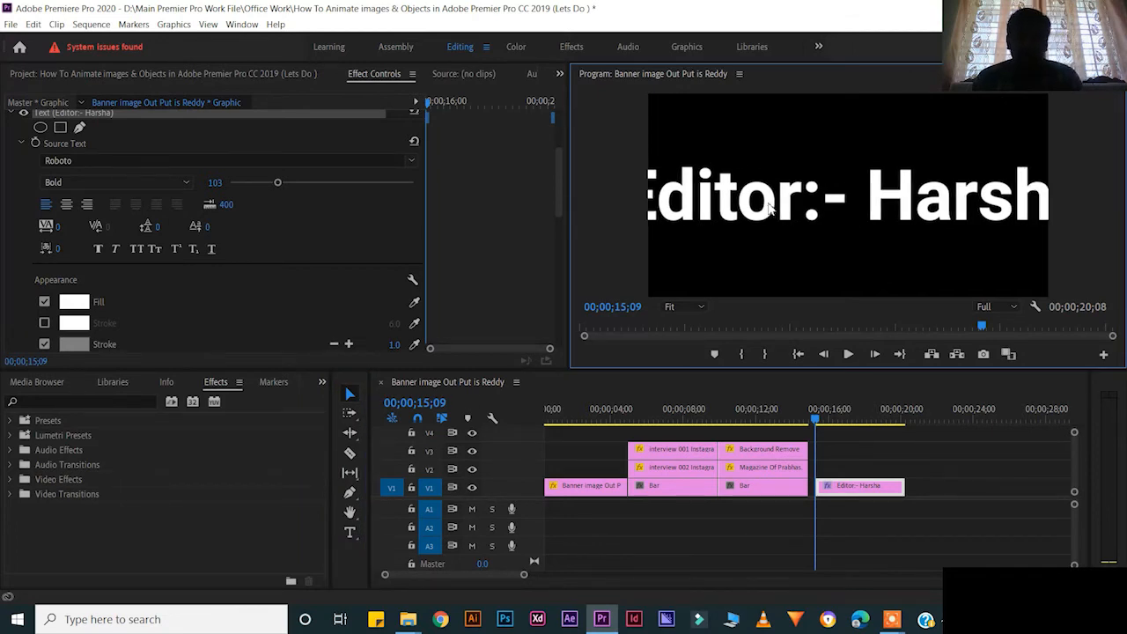
{"action": "scroll", "coordinate": [362, 212], "scroll_direction": "down", "scroll_amount": 1}
{"action": "scroll", "coordinate": [375, 198], "scroll_direction": "up", "scroll_amount": 5}
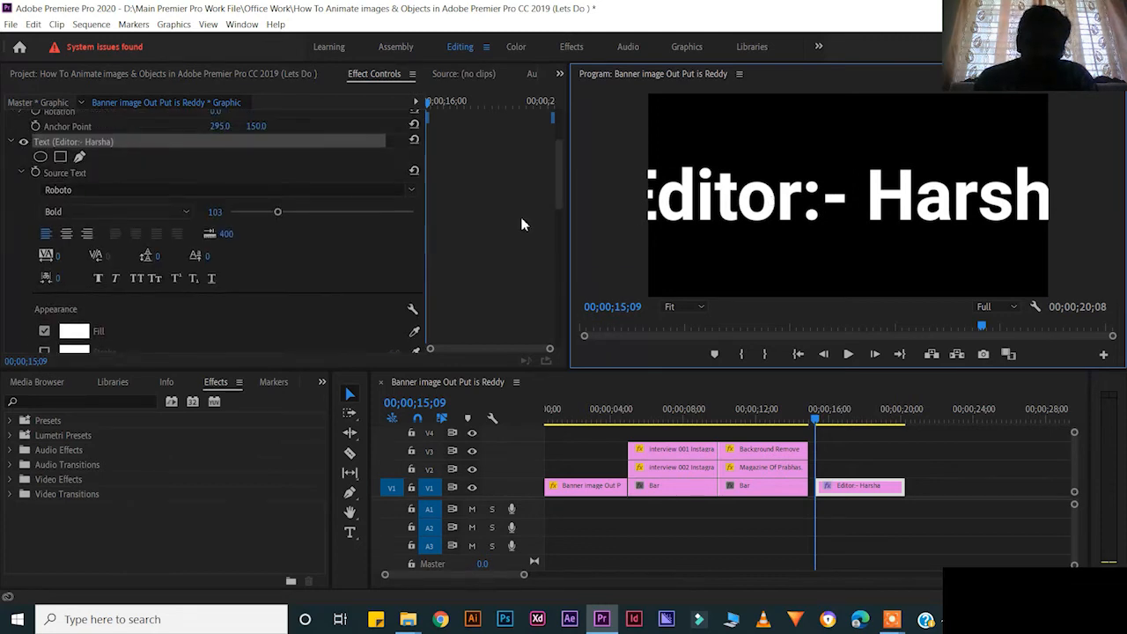
{"action": "left_click_drag", "start_coordinate": [231, 166], "coordinate": [193, 167]}
{"action": "left_click_drag", "start_coordinate": [869, 205], "coordinate": [865, 151]}
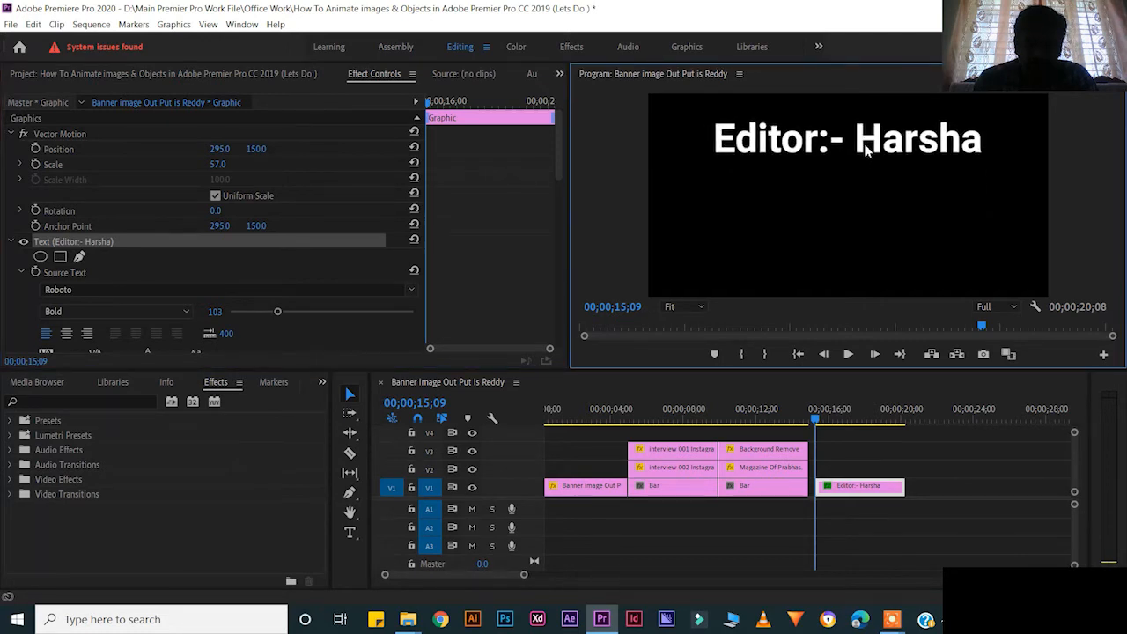
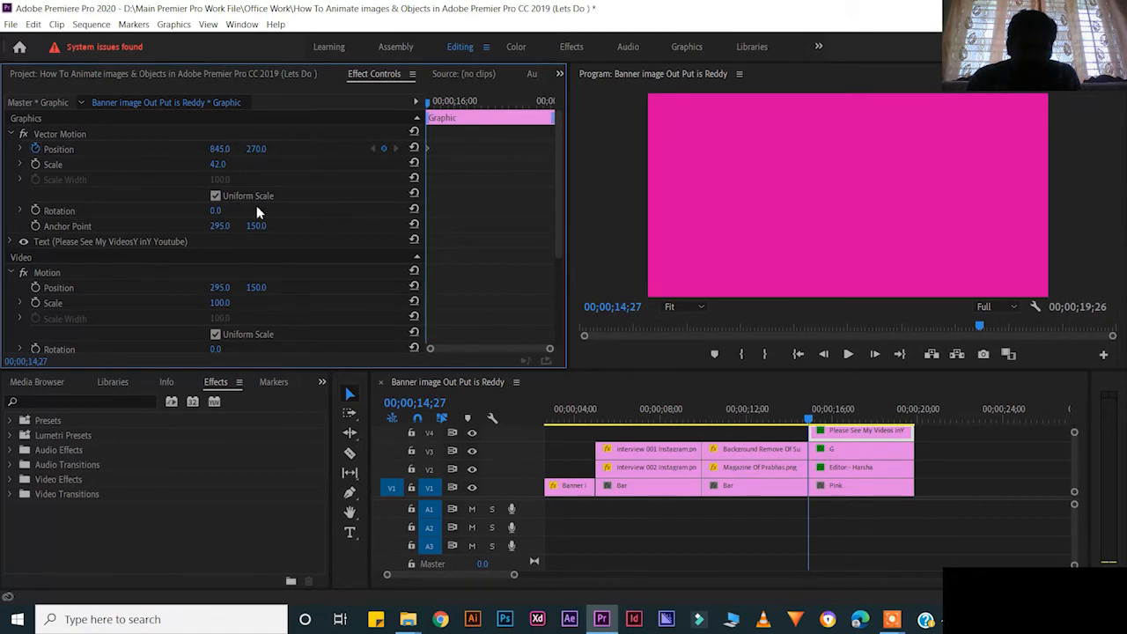
- Keyframe the "Please See My Videos" graphic's Vector Motion Position at 315, 270 at 00;00;17;00
{"action": "left_click_drag", "start_coordinate": [429, 106], "coordinate": [480, 114]}
{"action": "left_click_drag", "start_coordinate": [219, 149], "coordinate": [176, 149]}
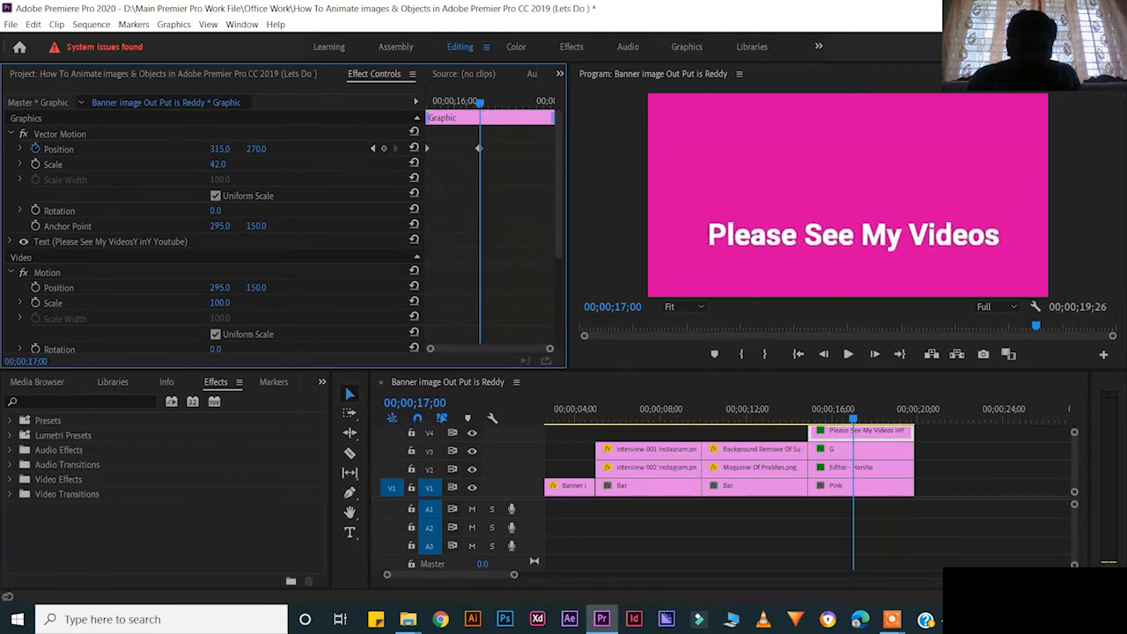
- Keyframe Vector Motion Position at 00;00;17;00 as 305, 213 for the V3 graphic and 305, 150 for the editor graphic on V2
{"action": "left_click", "coordinate": [835, 450]}
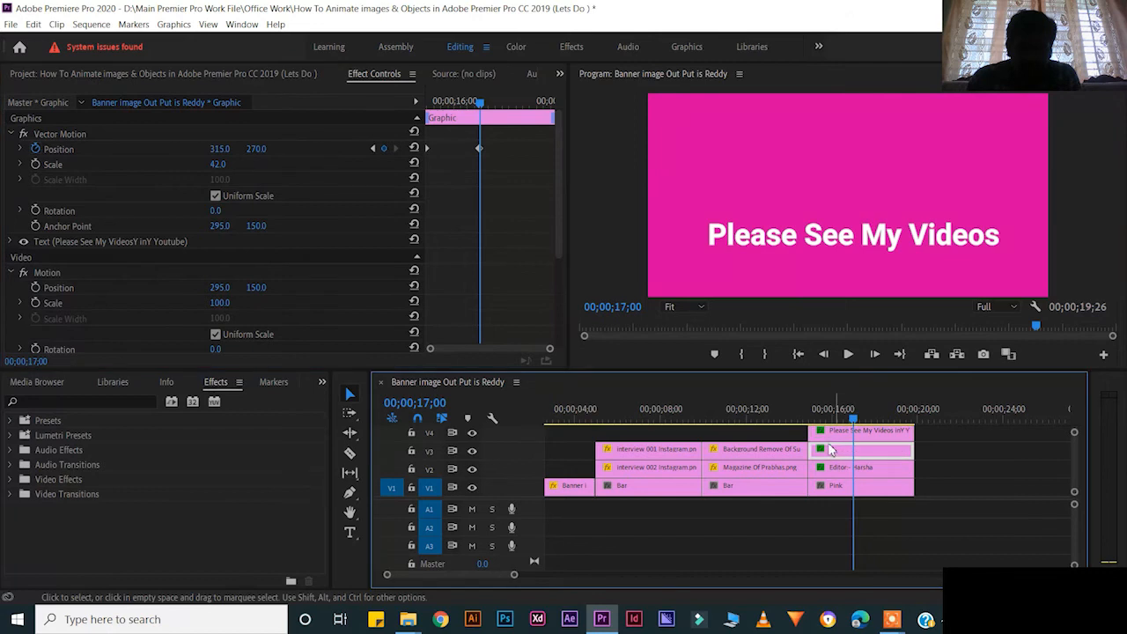
{"action": "left_click_drag", "start_coordinate": [219, 148], "coordinate": [269, 149]}
{"action": "left_click", "coordinate": [868, 434]}
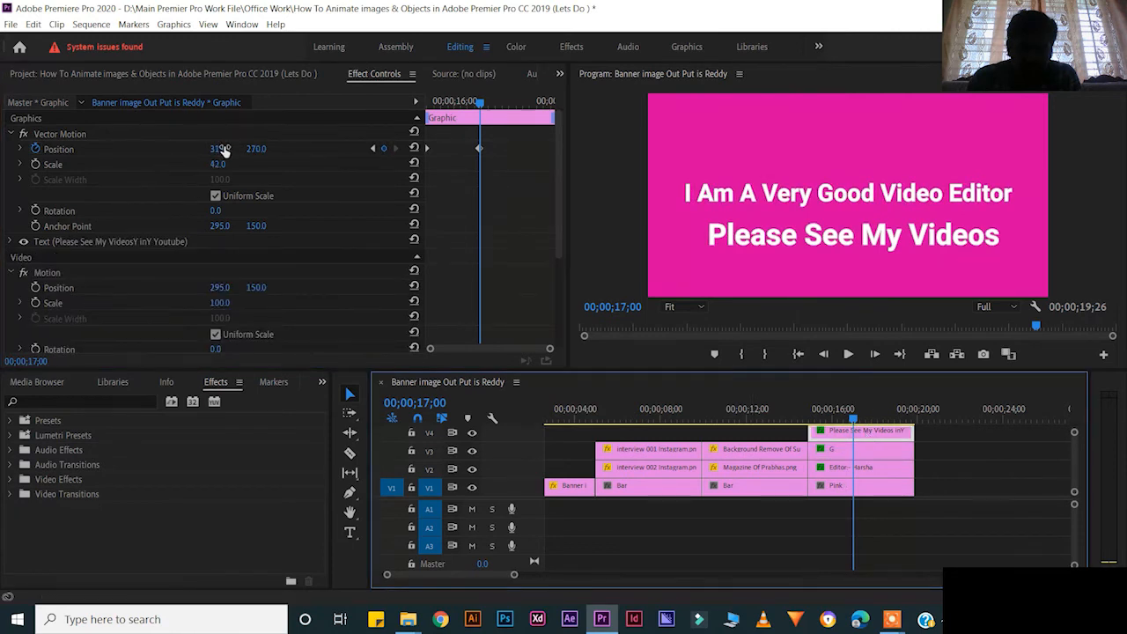
{"action": "left_click", "coordinate": [864, 467]}
{"action": "left_click_drag", "start_coordinate": [226, 149], "coordinate": [197, 150]}
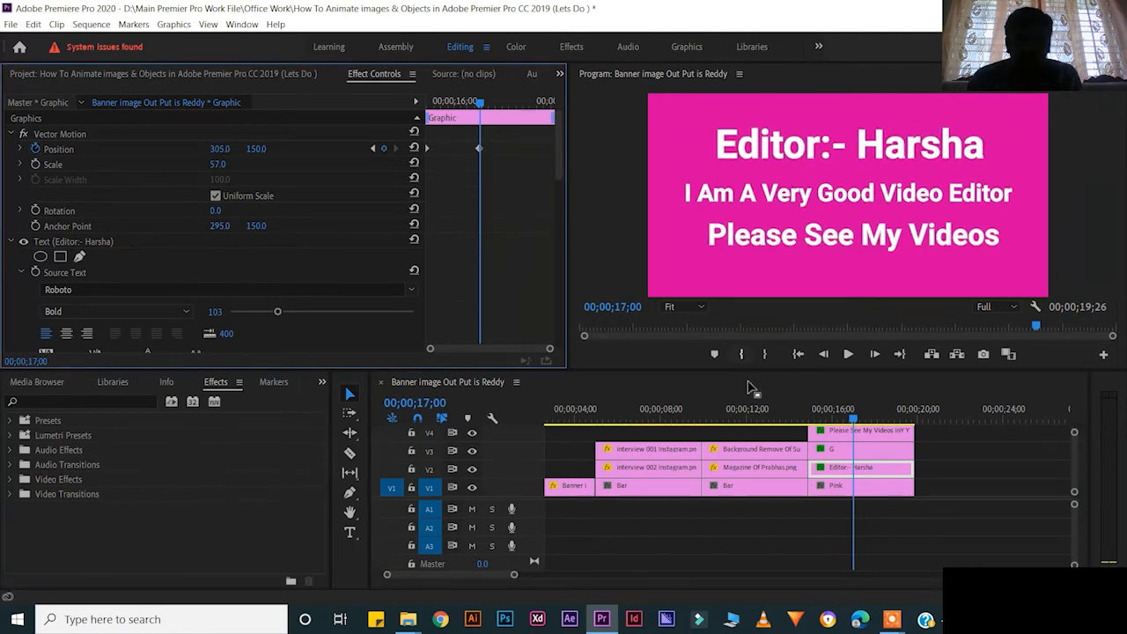
- Set the temporal interpolation of both Position keyframes on the editor graphic to Auto Bezier
{"action": "left_click", "coordinate": [856, 487]}
{"action": "left_click", "coordinate": [859, 468]}
{"action": "left_click", "coordinate": [516, 170]}
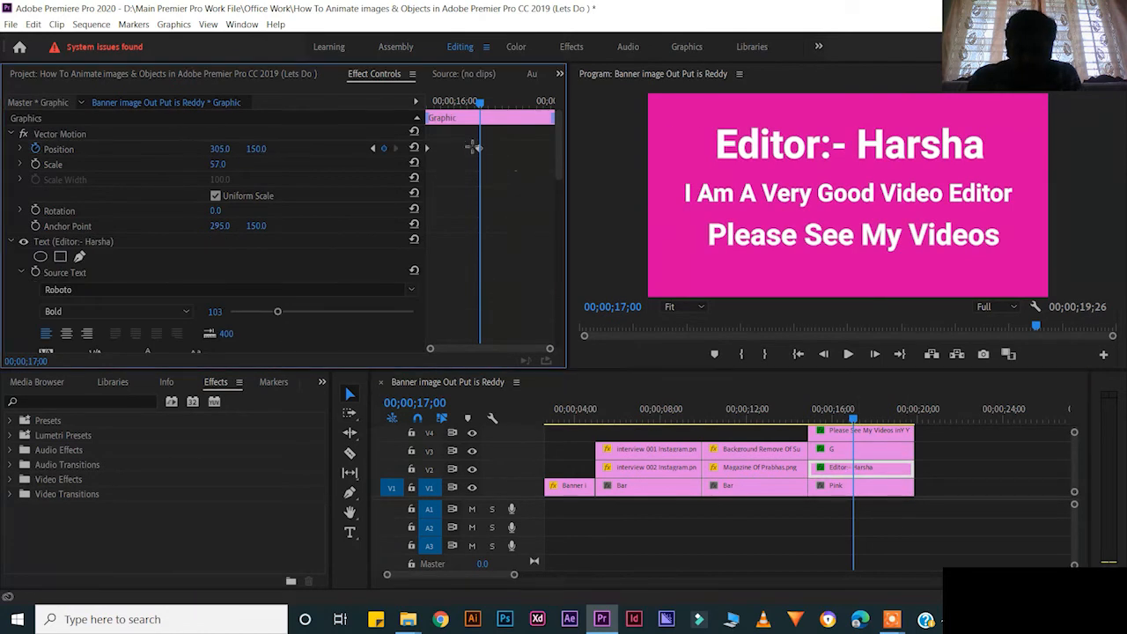
{"action": "left_click_drag", "start_coordinate": [516, 170], "coordinate": [421, 136]}
{"action": "right_click", "coordinate": [480, 148]}
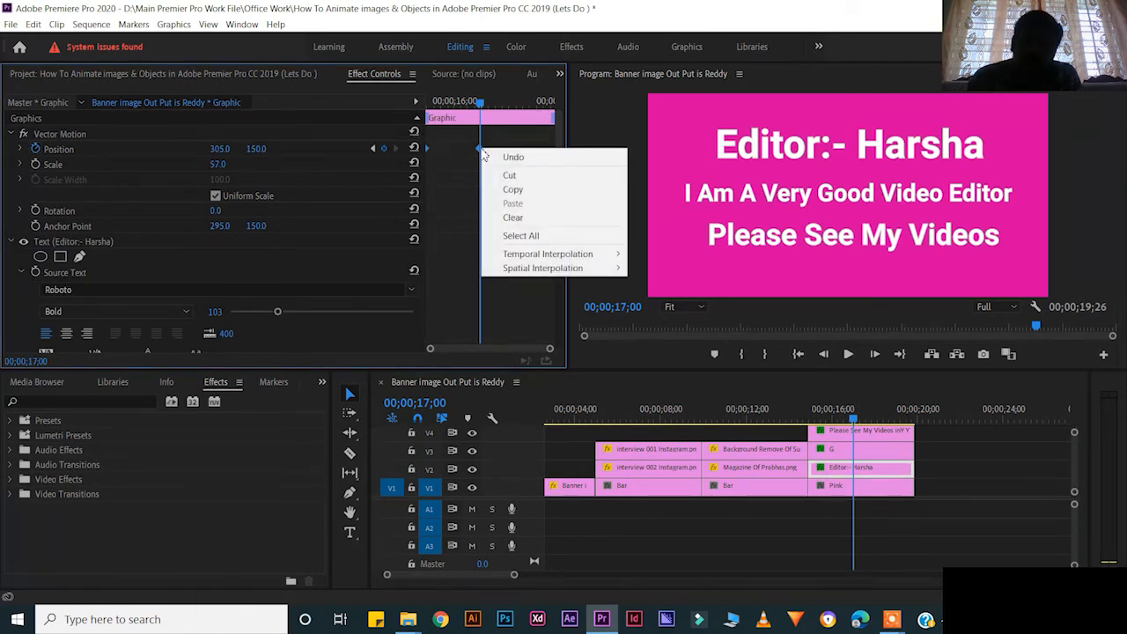
{"action": "mouse_move", "coordinate": [542, 273]}
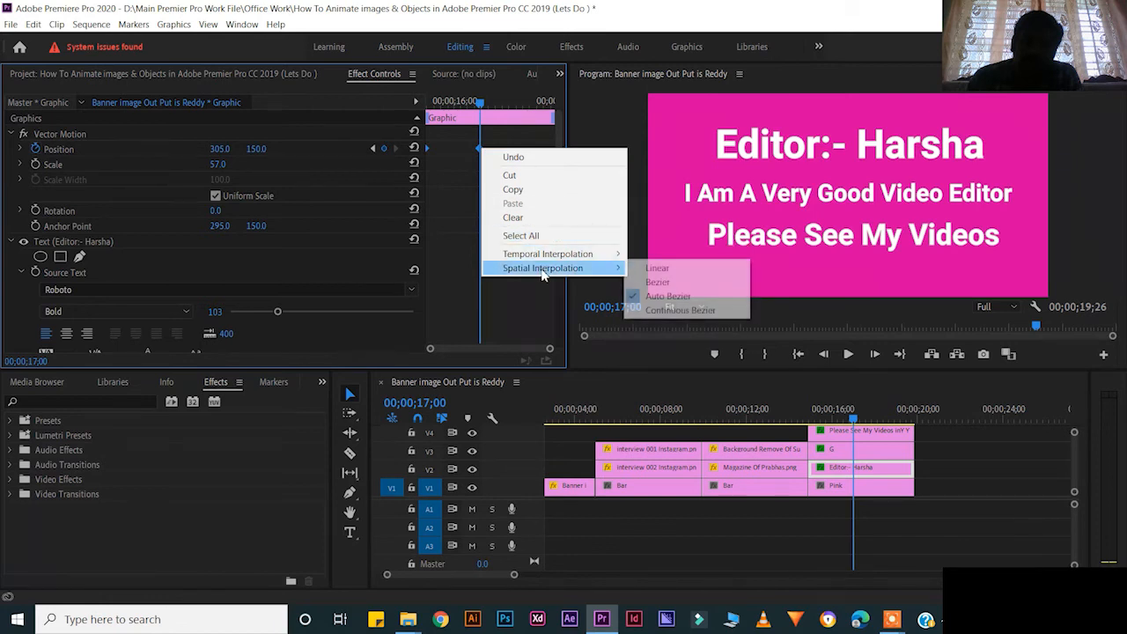
{"action": "left_click", "coordinate": [666, 282]}
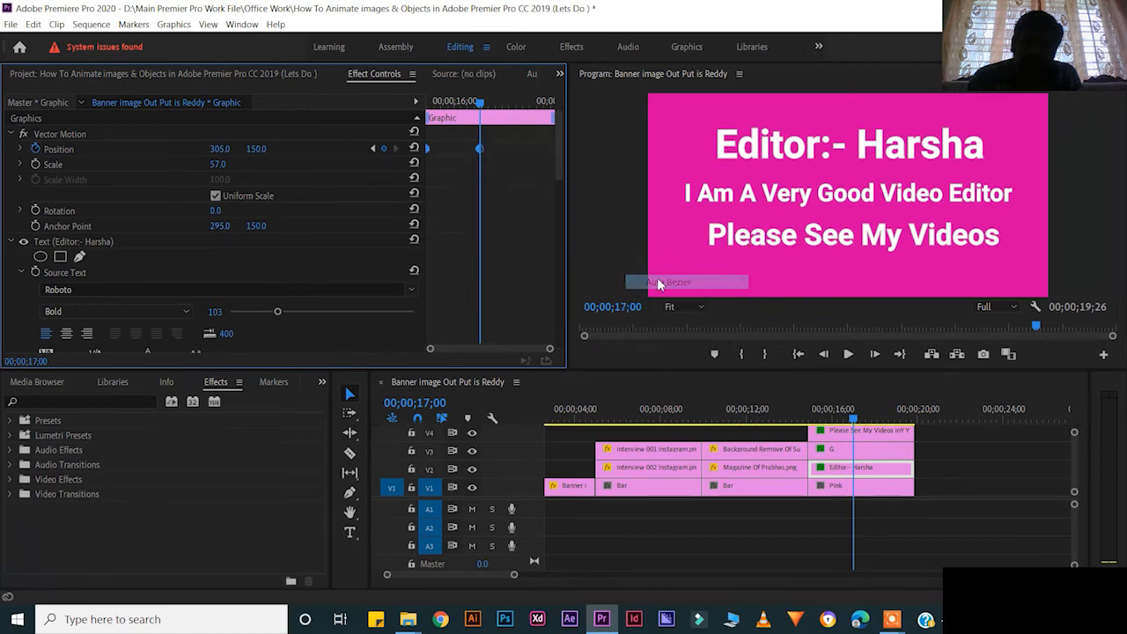
- Set the temporal interpolation of both Position keyframes on the "I Am A Very Good Video Editor" graphic to Auto Bezier
{"action": "left_click", "coordinate": [883, 451]}
{"action": "left_click_drag", "start_coordinate": [526, 190], "coordinate": [401, 128]}
{"action": "right_click", "coordinate": [479, 151]}
{"action": "mouse_move", "coordinate": [528, 258]}
{"action": "left_click", "coordinate": [659, 282]}
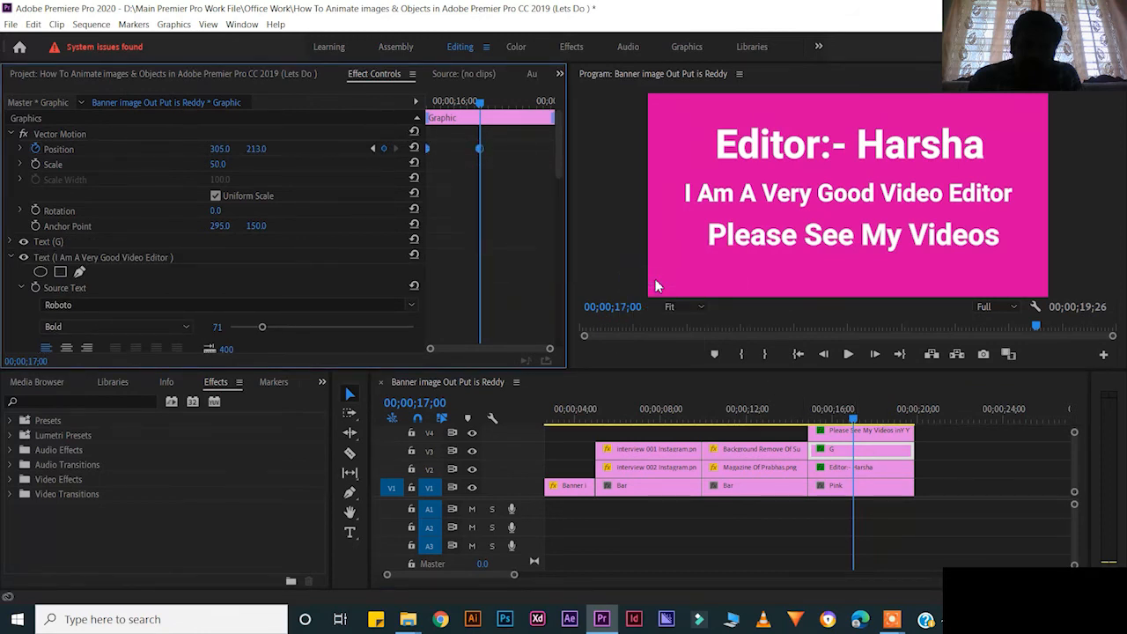
- Set the temporal interpolation of both Position keyframes on the "Please See My Videos" graphic to Auto Bezier
{"action": "left_click", "coordinate": [881, 431]}
{"action": "left_click", "coordinate": [493, 197]}
{"action": "right_click", "coordinate": [475, 153]}
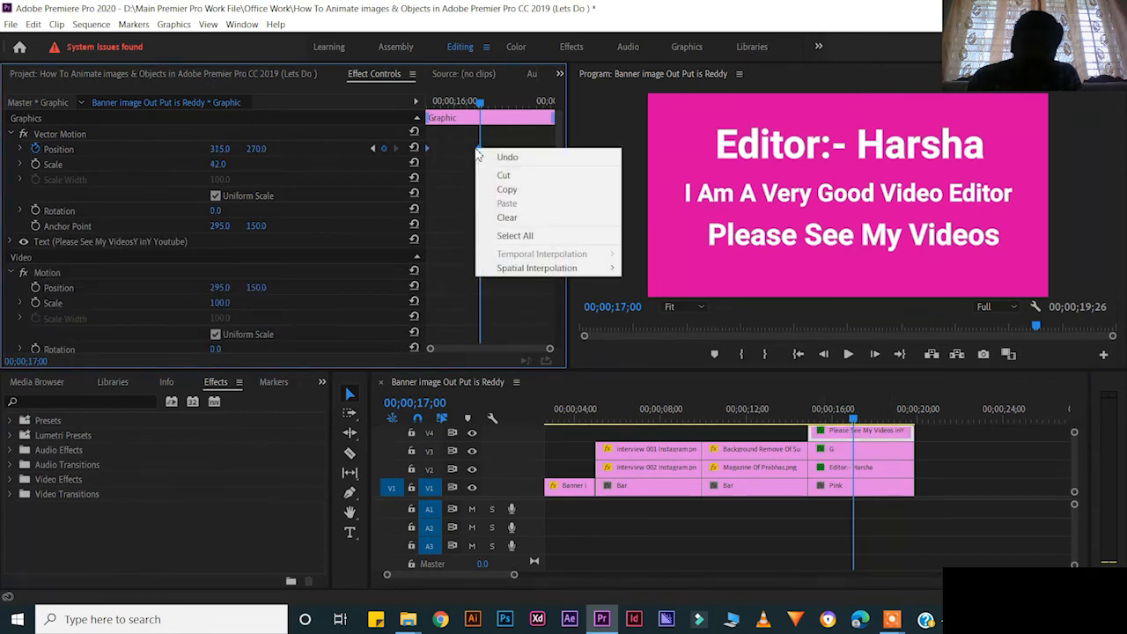
{"action": "mouse_move", "coordinate": [557, 268]}
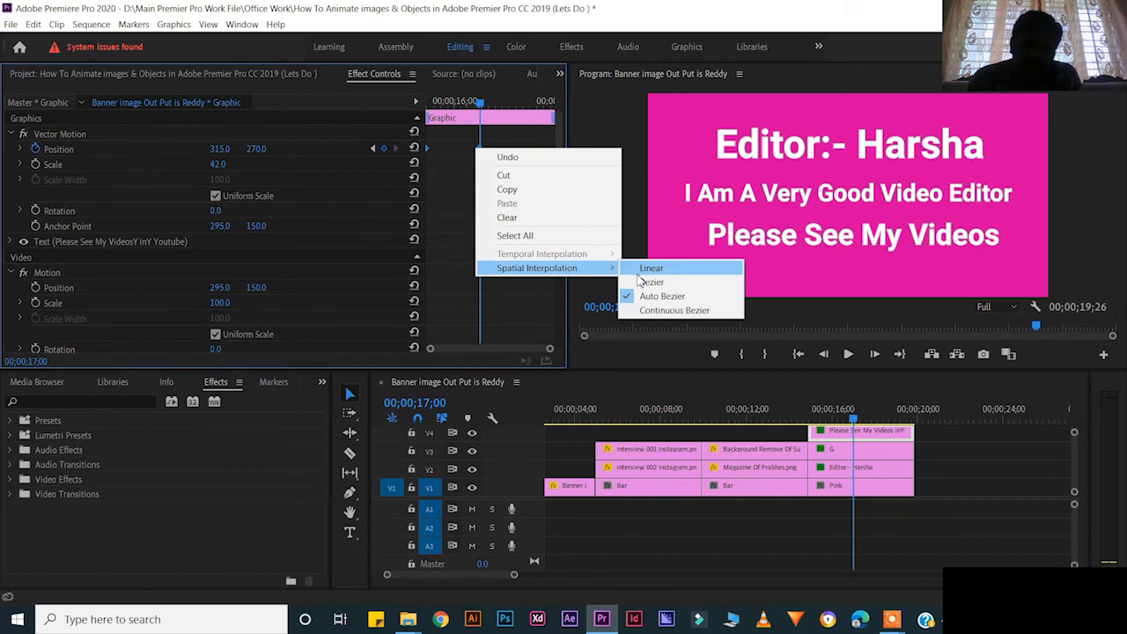
{"action": "left_click", "coordinate": [727, 538]}
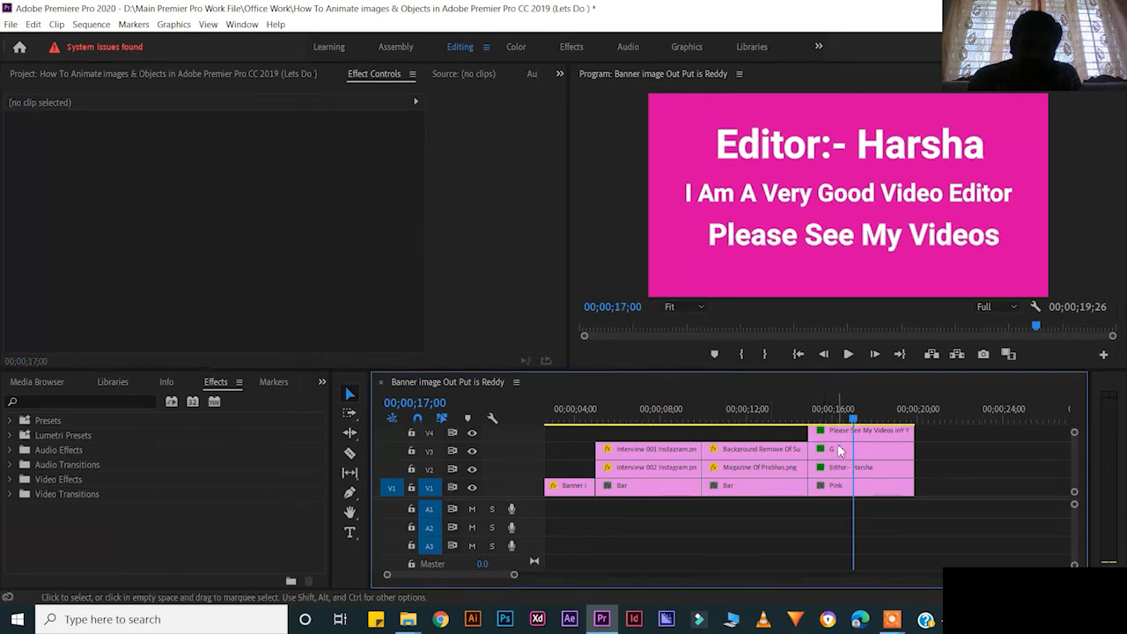
{"action": "left_click_drag", "start_coordinate": [497, 170], "coordinate": [405, 131]}
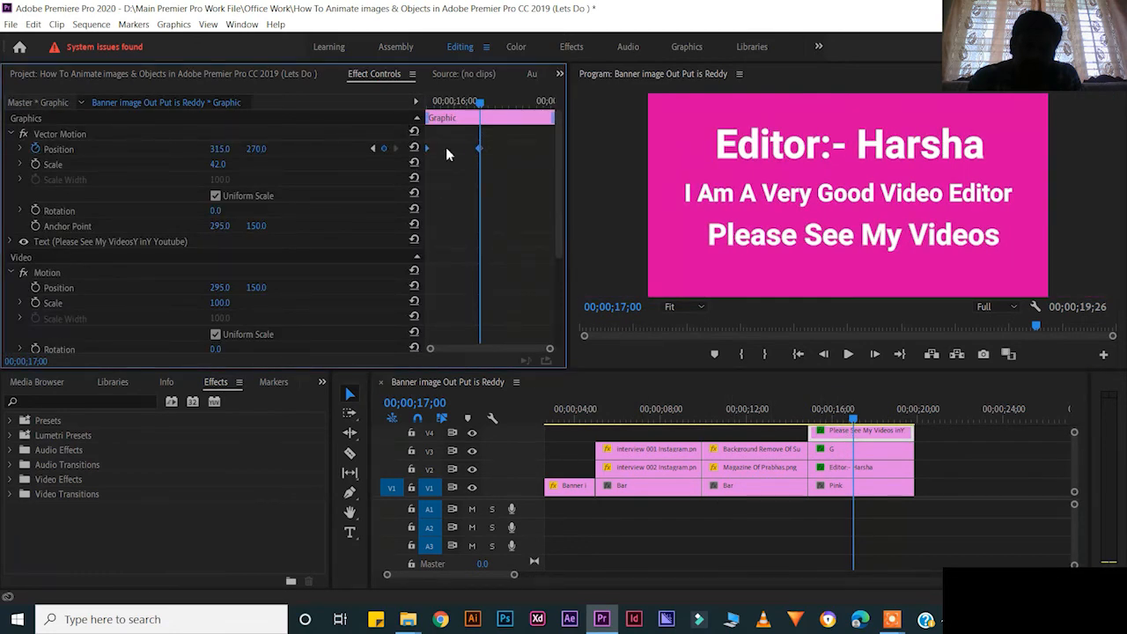
{"action": "right_click", "coordinate": [480, 154]}
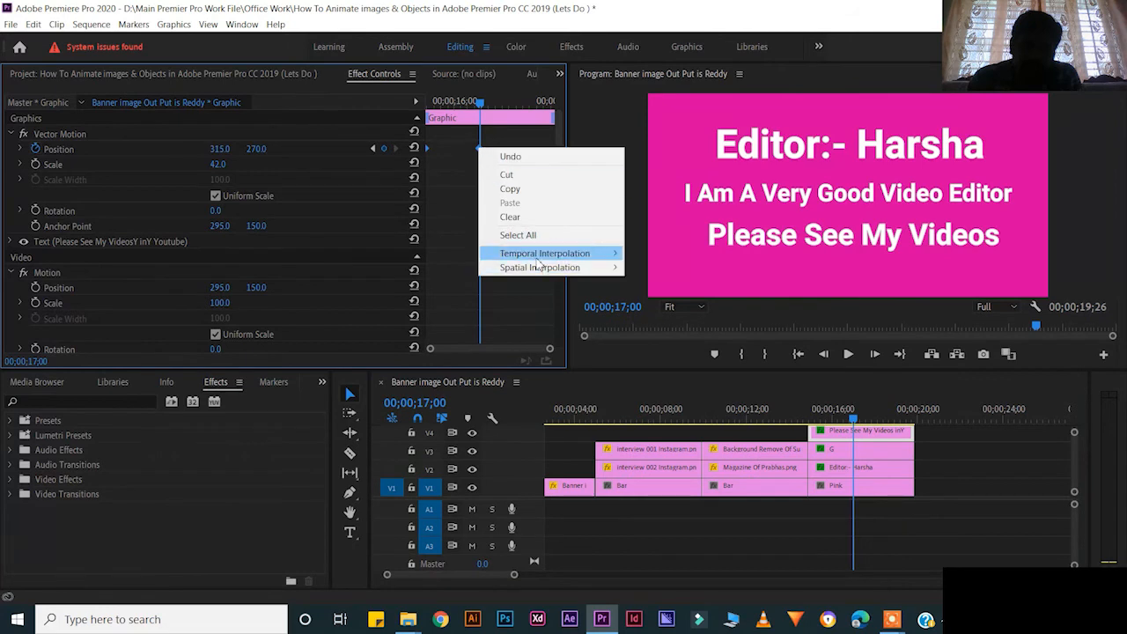
{"action": "mouse_move", "coordinate": [540, 254]}
{"action": "left_click", "coordinate": [666, 282]}
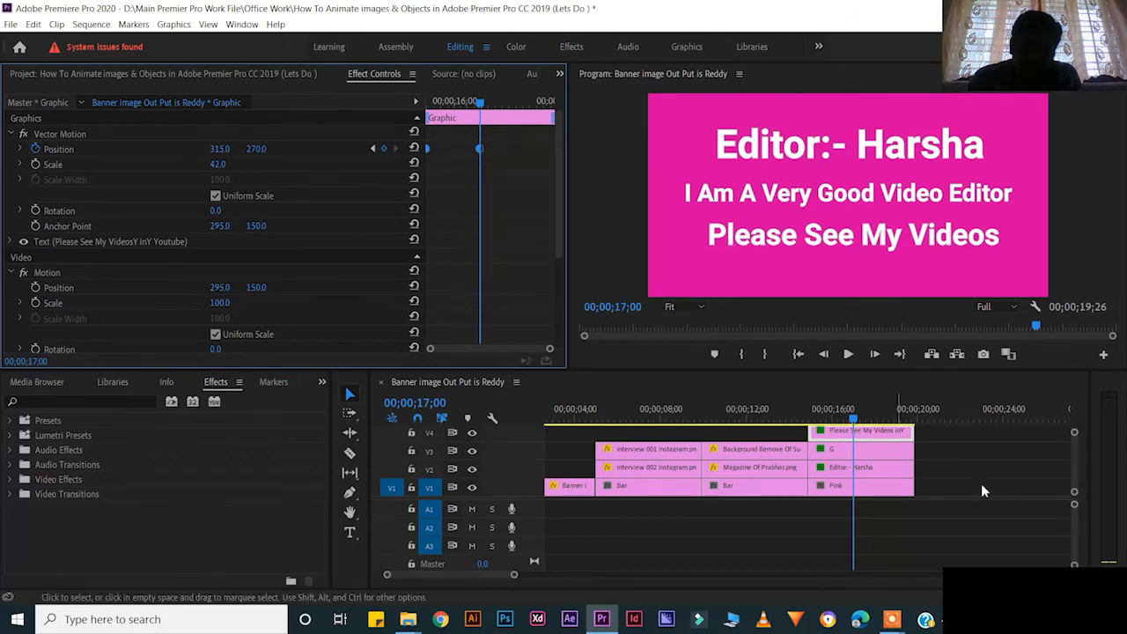
- Play the whole sequence from the beginning to check the animations, and return the playhead to the start
{"action": "left_click", "coordinate": [227, 78]}
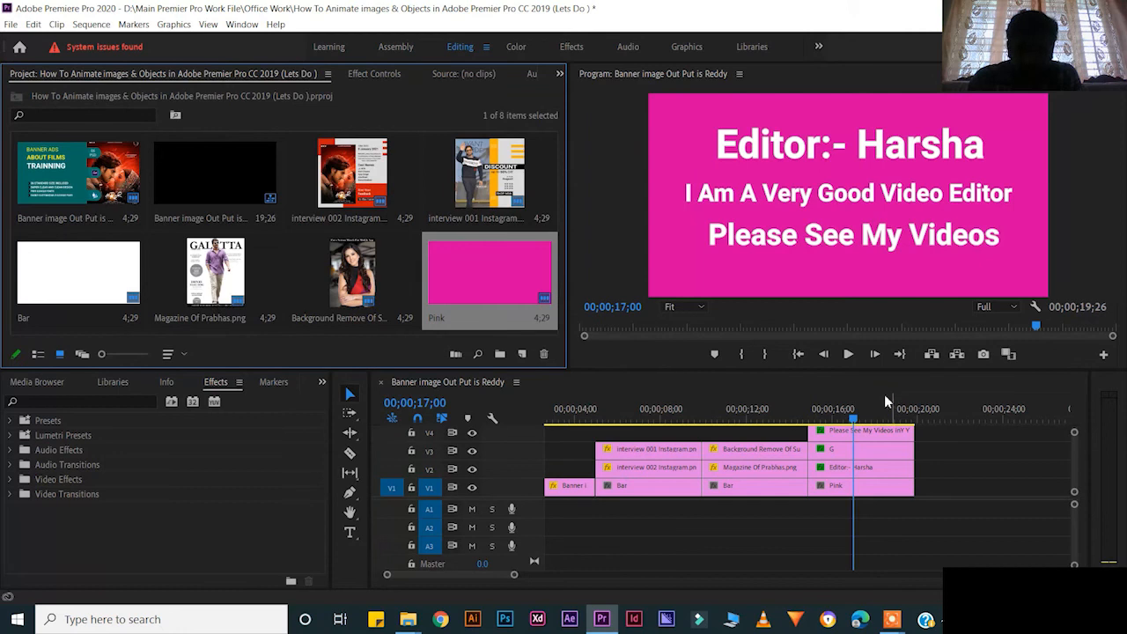
{"action": "left_click_drag", "start_coordinate": [855, 419], "coordinate": [480, 423]}
{"action": "left_click_drag", "start_coordinate": [513, 577], "coordinate": [537, 576]}
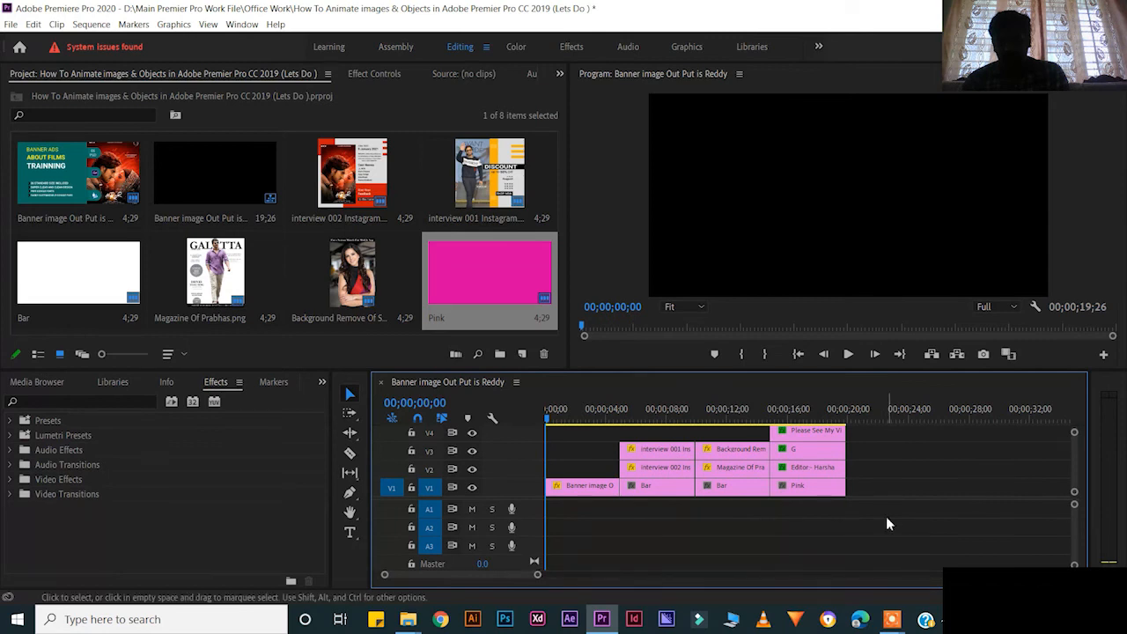
{"action": "key", "text": "space"}
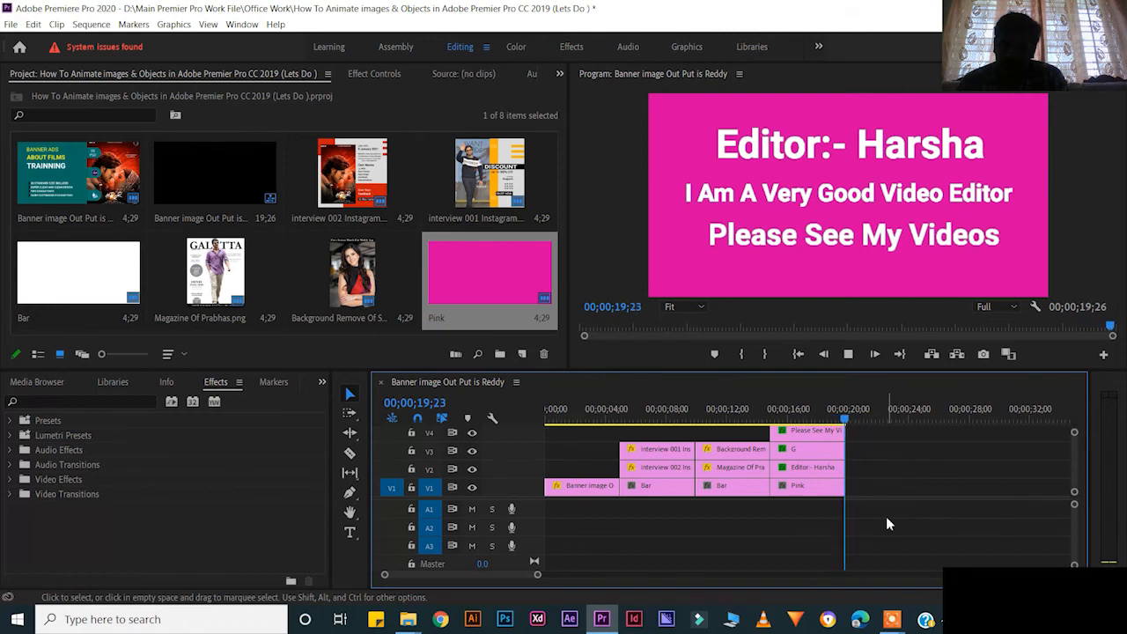
{"action": "key", "text": "Home"}
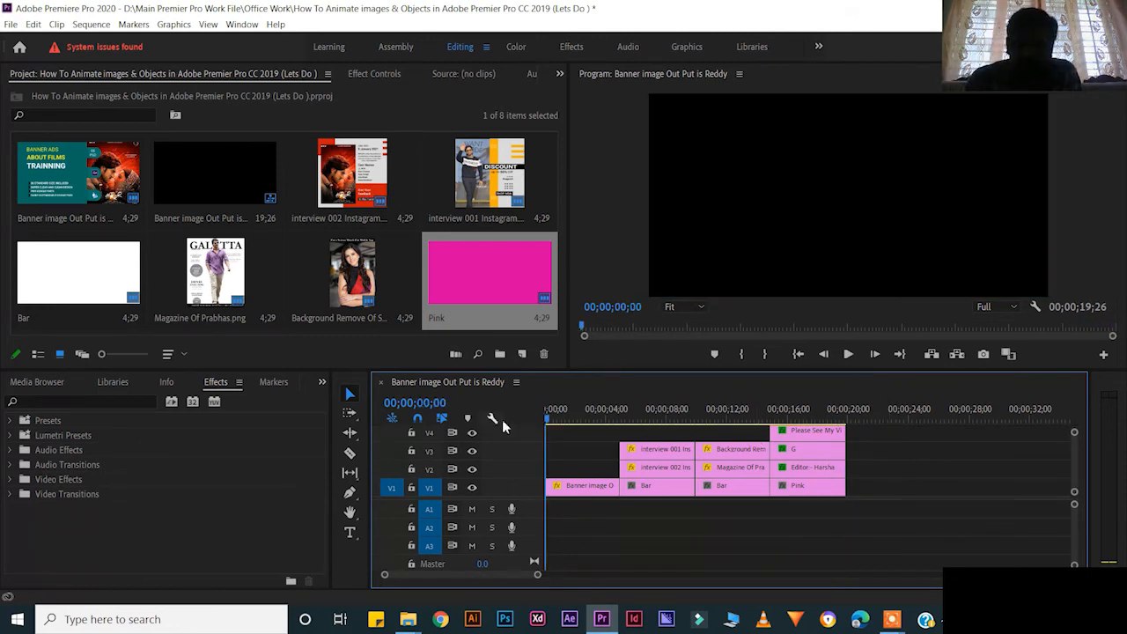
- Open the media export settings and choose the H.264 format with the High Quality 720p HD preset
{"action": "key", "text": "ctrl+m"}
{"action": "left_click", "coordinate": [781, 141]}
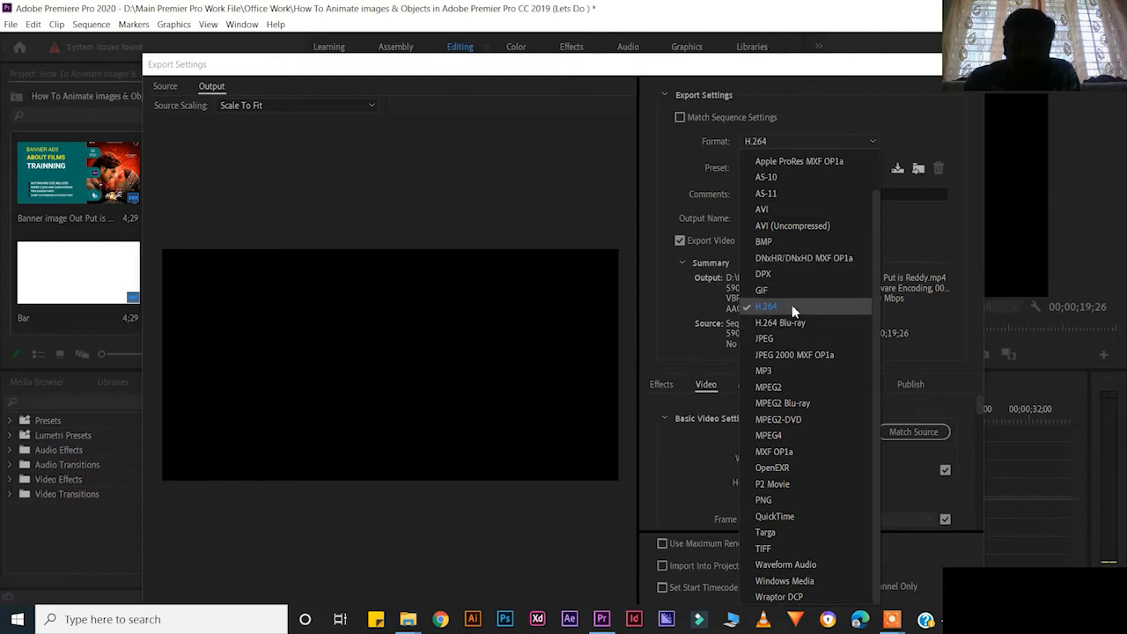
{"action": "left_click", "coordinate": [791, 305]}
{"action": "left_click", "coordinate": [823, 167]}
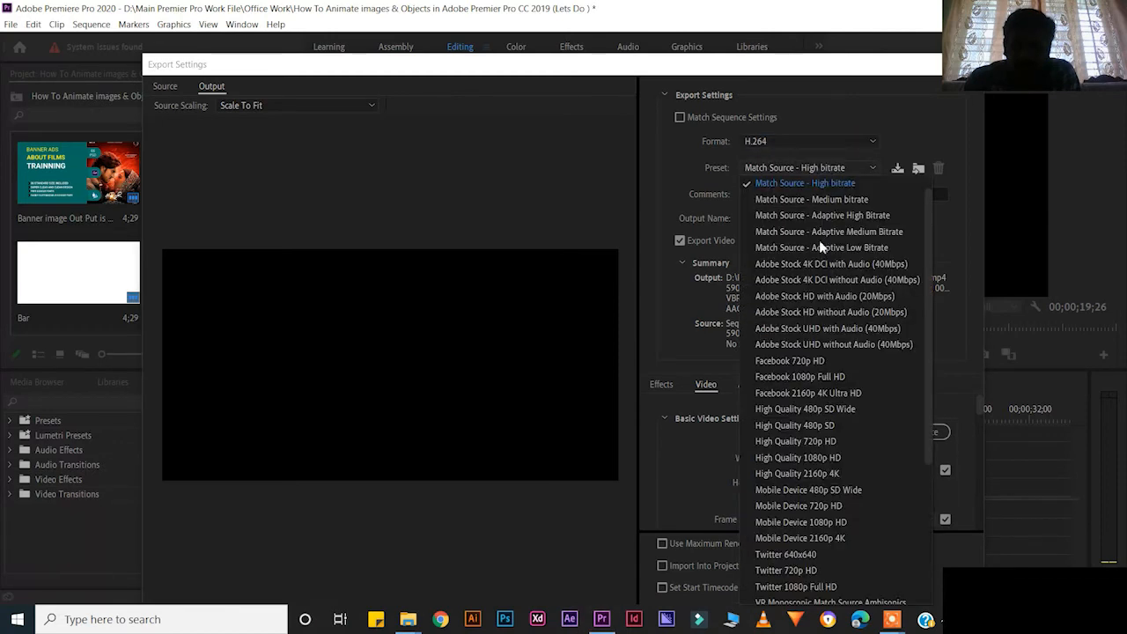
{"action": "left_click", "coordinate": [820, 442]}
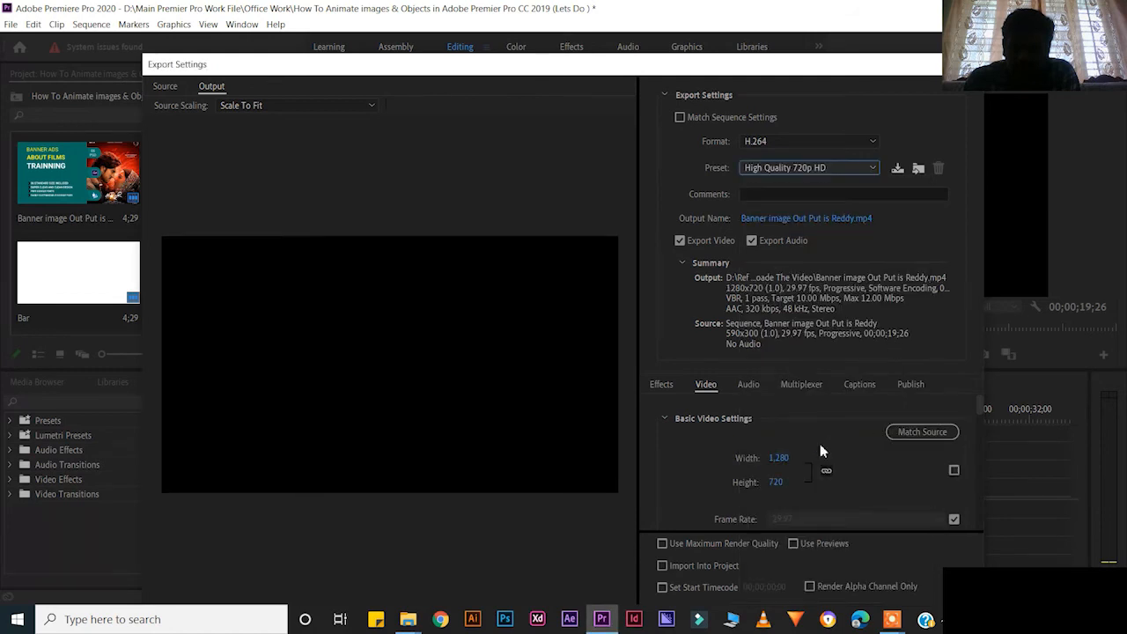
- Set the export location to Main Premier Pro Work File > Office Work > Audio & Video Output > Video on drive D
{"action": "left_click", "coordinate": [792, 220]}
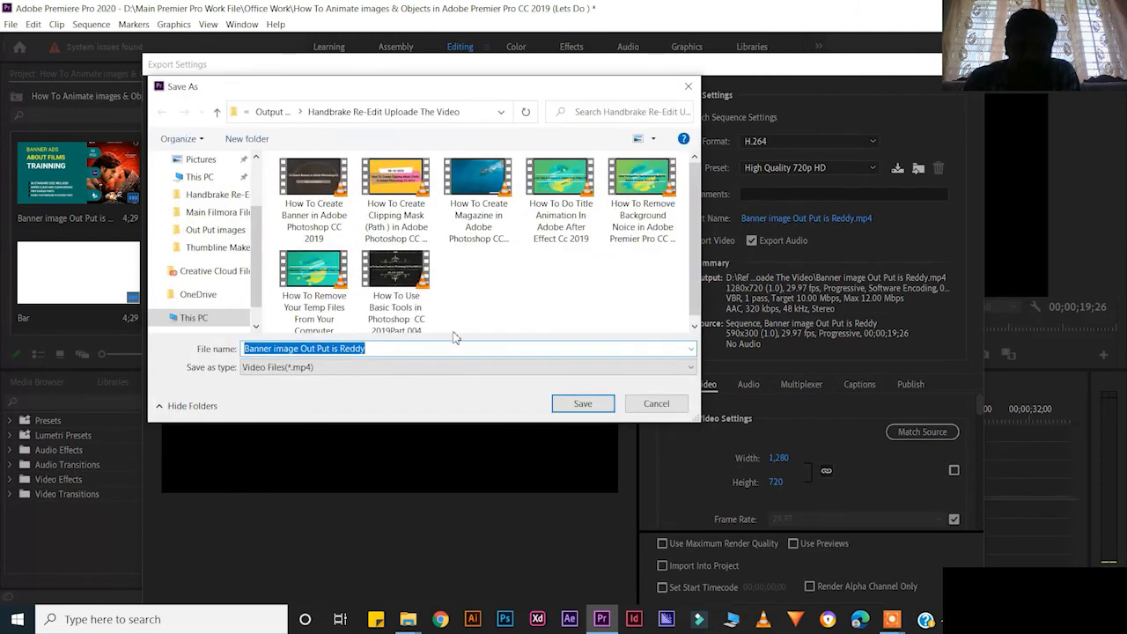
{"action": "left_click", "coordinate": [280, 114]}
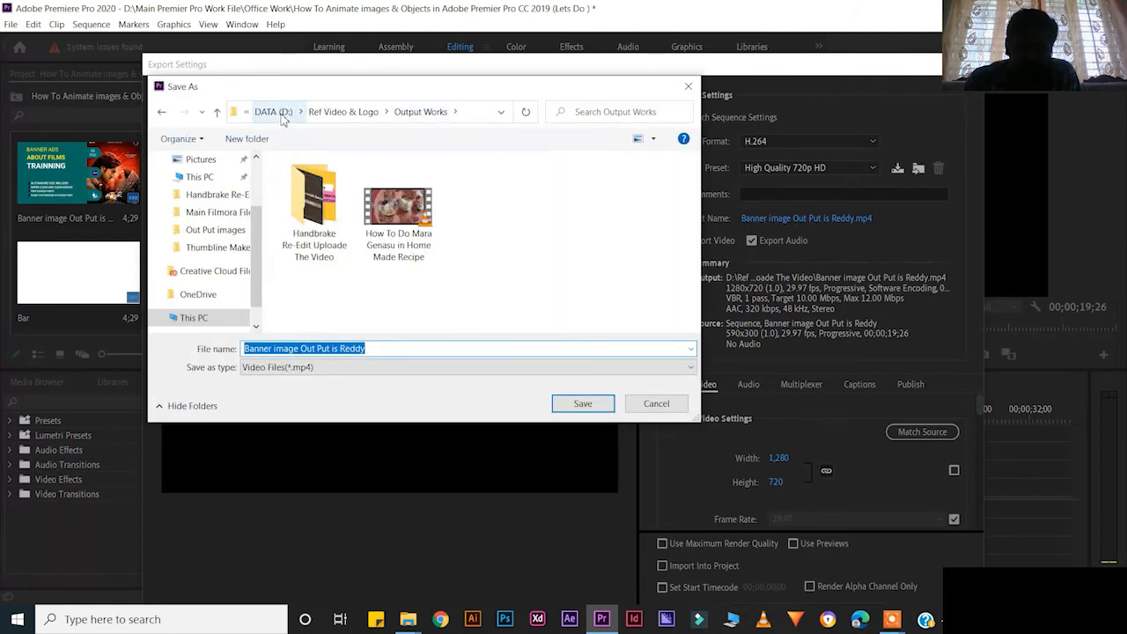
{"action": "left_click", "coordinate": [281, 115]}
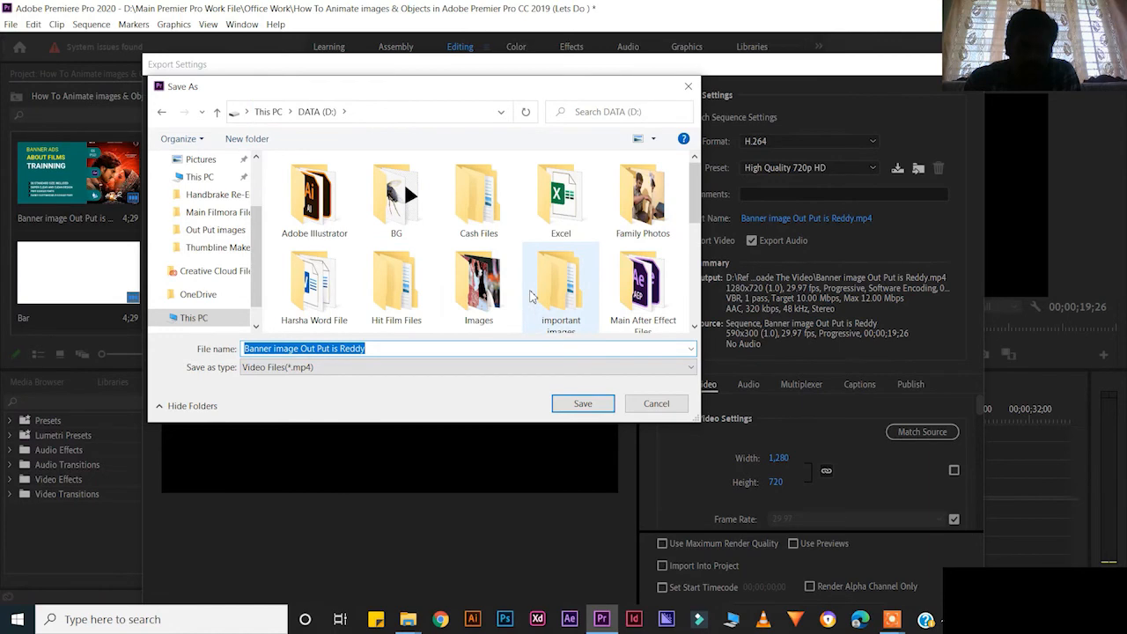
{"action": "scroll", "coordinate": [529, 292], "scroll_direction": "down", "scroll_amount": 1}
{"action": "scroll", "coordinate": [533, 295], "scroll_direction": "down", "scroll_amount": 1}
{"action": "scroll", "coordinate": [533, 295], "scroll_direction": "up", "scroll_amount": 1}
{"action": "scroll", "coordinate": [564, 300], "scroll_direction": "down", "scroll_amount": 2}
{"action": "scroll", "coordinate": [590, 304], "scroll_direction": "up", "scroll_amount": 3}
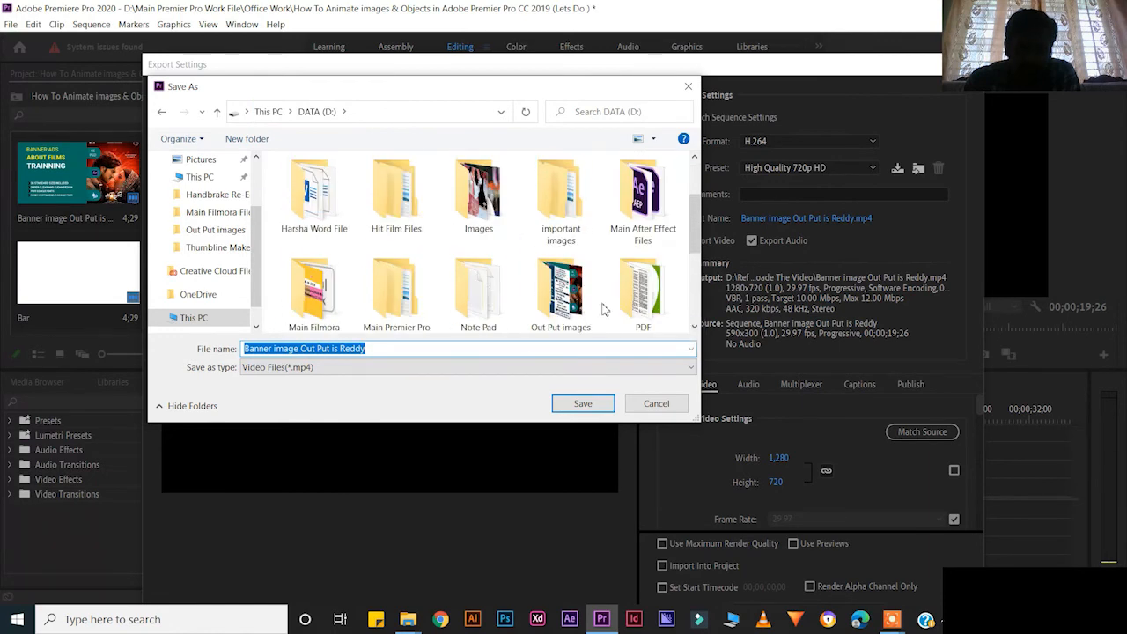
{"action": "scroll", "coordinate": [604, 308], "scroll_direction": "down", "scroll_amount": 1}
{"action": "double_click", "coordinate": [396, 198]}
{"action": "left_click", "coordinate": [333, 191]}
{"action": "double_click", "coordinate": [333, 189]}
{"action": "double_click", "coordinate": [337, 199]}
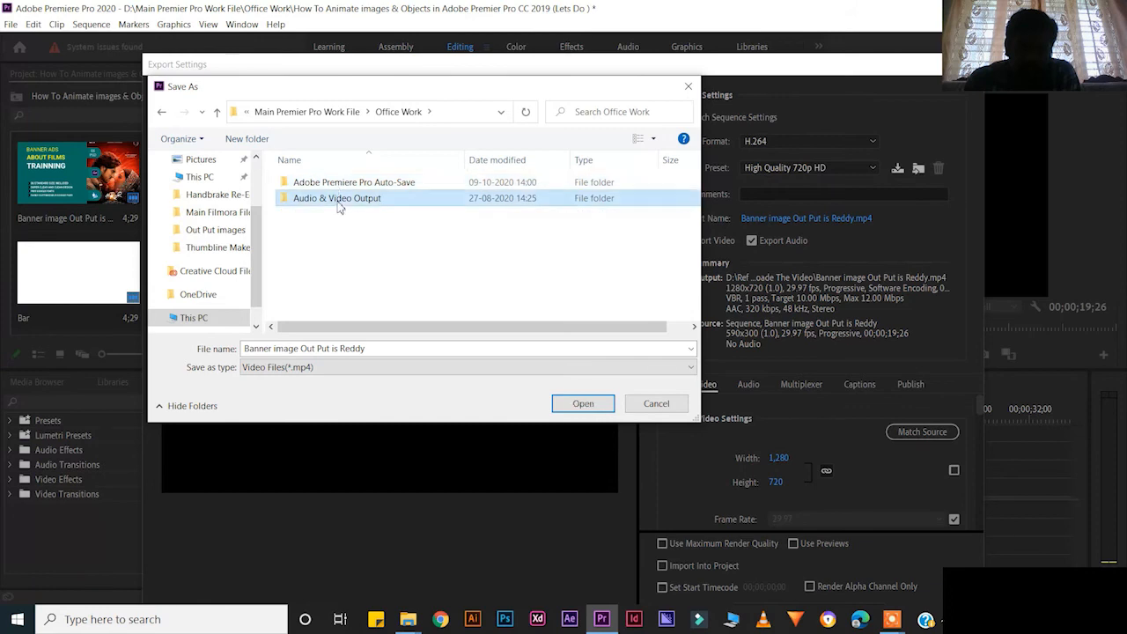
{"action": "double_click", "coordinate": [339, 201]}
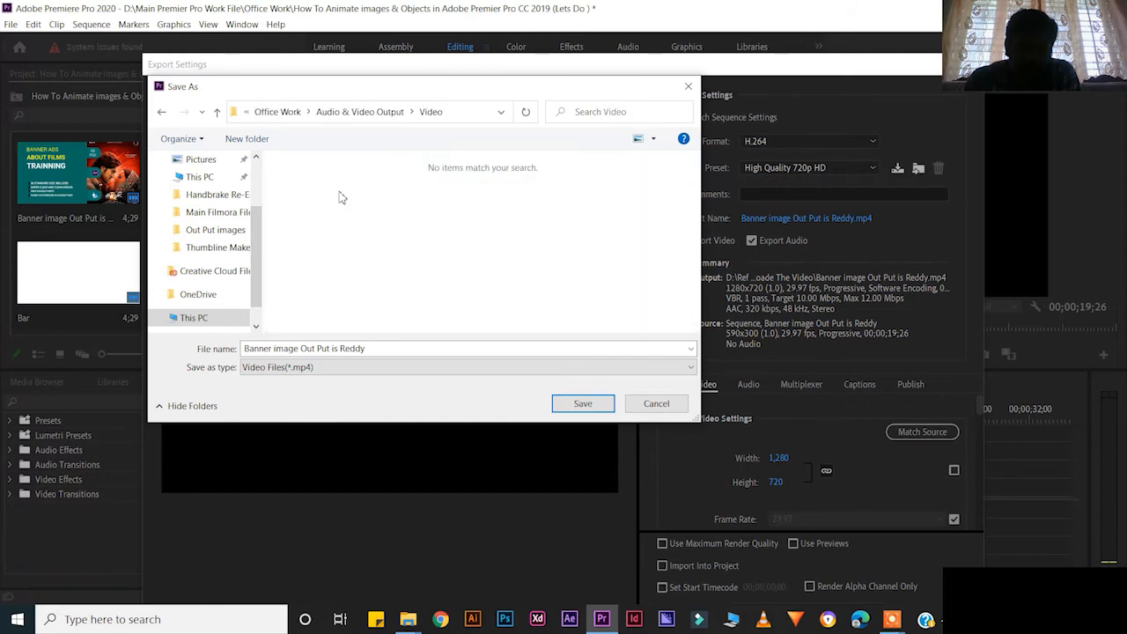
- Name the output file "How To Animate images & Objects in Adobe Premier Pro CC 2019 (Lets Do )" using the title copied from the sticky note
{"action": "left_click", "coordinate": [375, 619]}
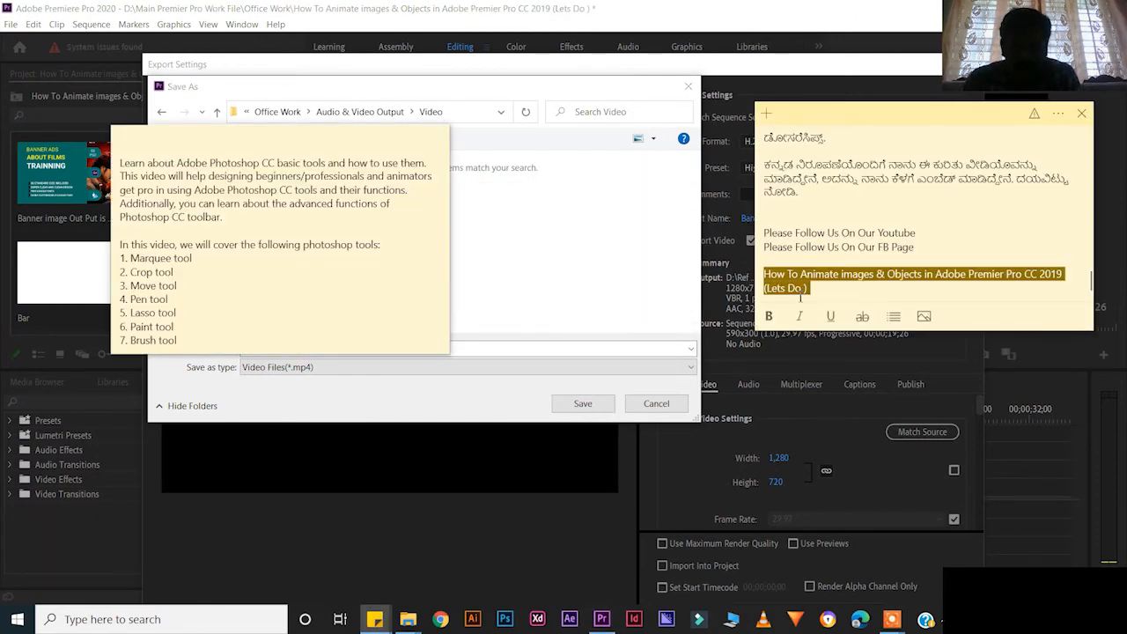
{"action": "key", "text": "ctrl+c"}
{"action": "left_click", "coordinate": [528, 352]}
{"action": "key", "text": "ctrl+v"}
{"action": "left_click", "coordinate": [585, 403]}
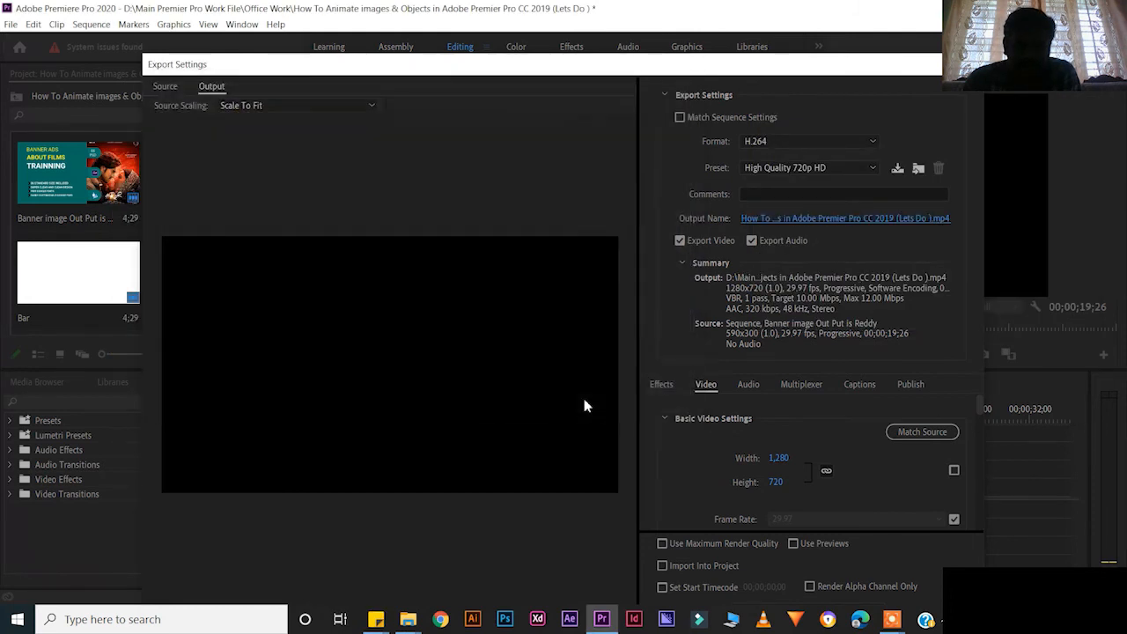
- Queue the export in Adobe Media Encoder, switch to it and open the encoded file's output folder
{"action": "left_click_drag", "start_coordinate": [705, 103], "coordinate": [654, 32]}
{"action": "key", "text": "Return"}
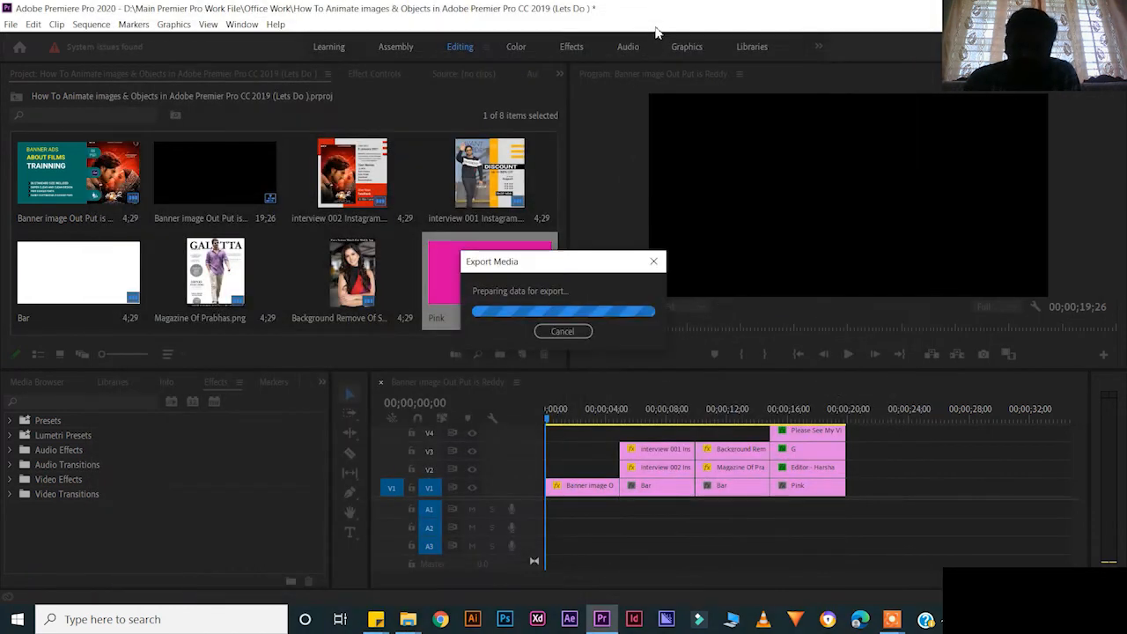
{"action": "left_click", "coordinate": [666, 621]}
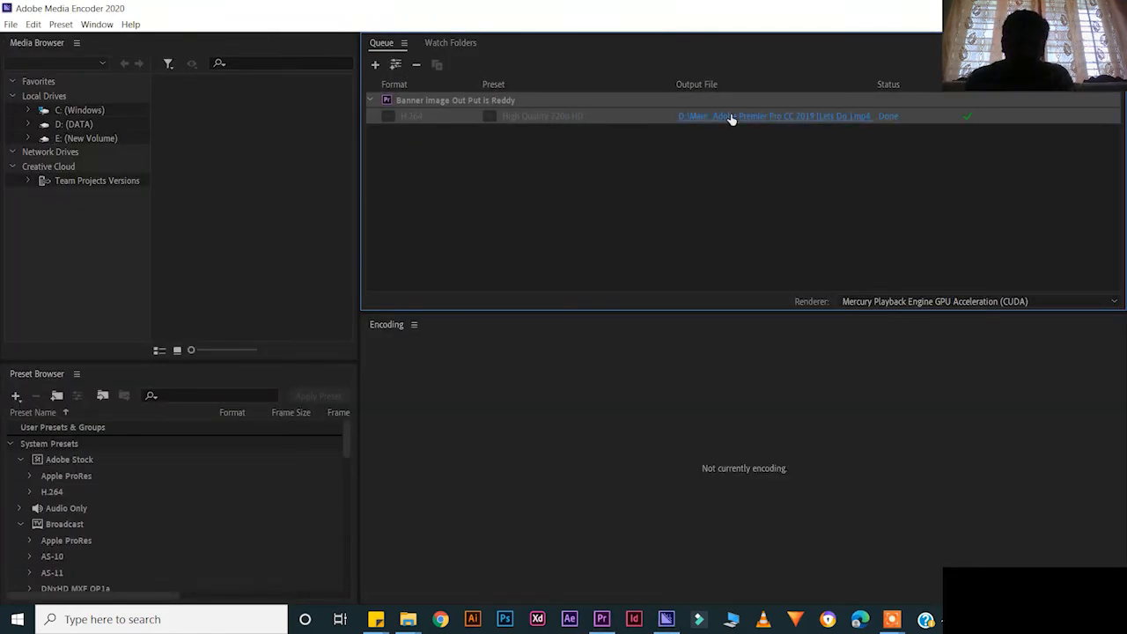
{"action": "left_click", "coordinate": [731, 118]}
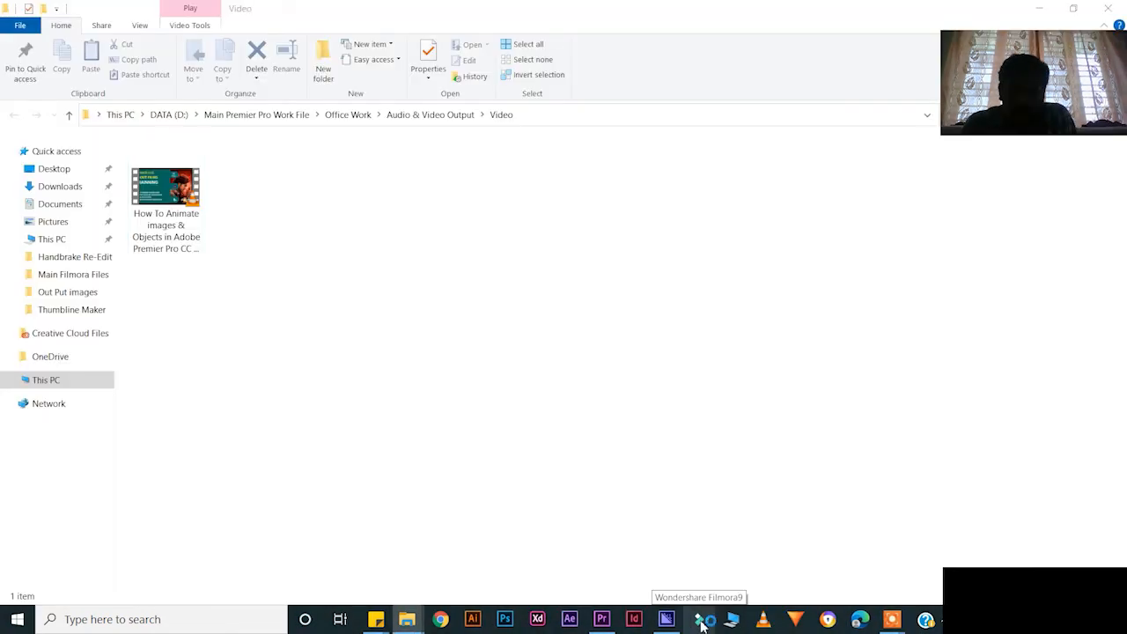
- Switch to Wondershare Filmora9, place the exported video from the Video folder on the timeline and move the playhead back toward the start
{"action": "left_click", "coordinate": [702, 621]}
{"action": "left_click", "coordinate": [408, 339]}
{"action": "mouse_move", "coordinate": [408, 620]}
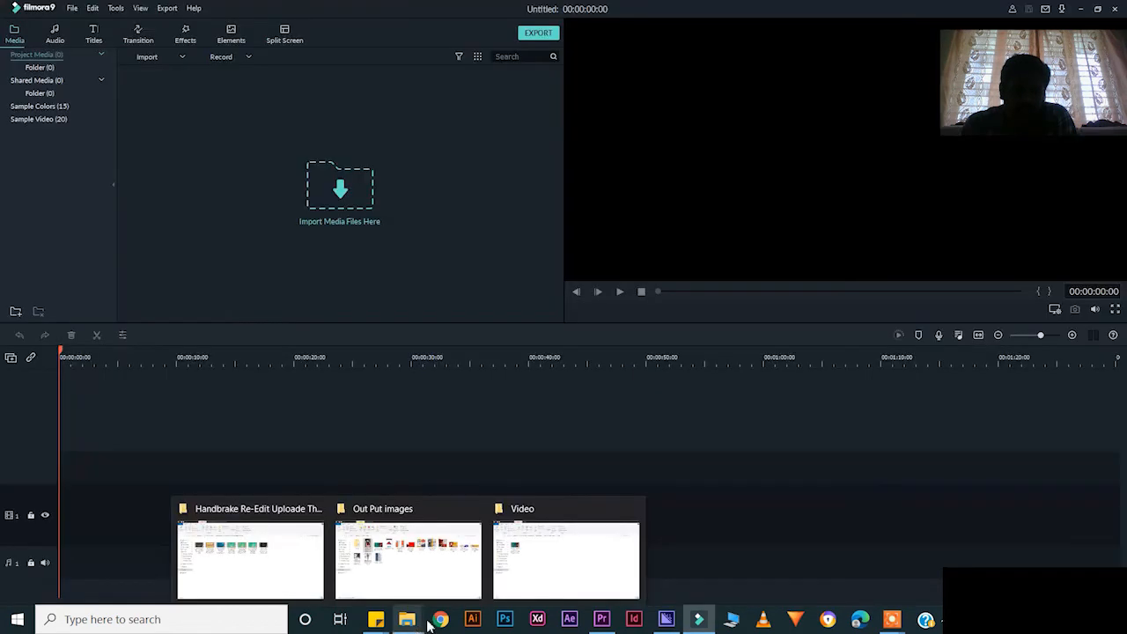
{"action": "left_click", "coordinate": [576, 564]}
{"action": "left_click", "coordinate": [179, 190]}
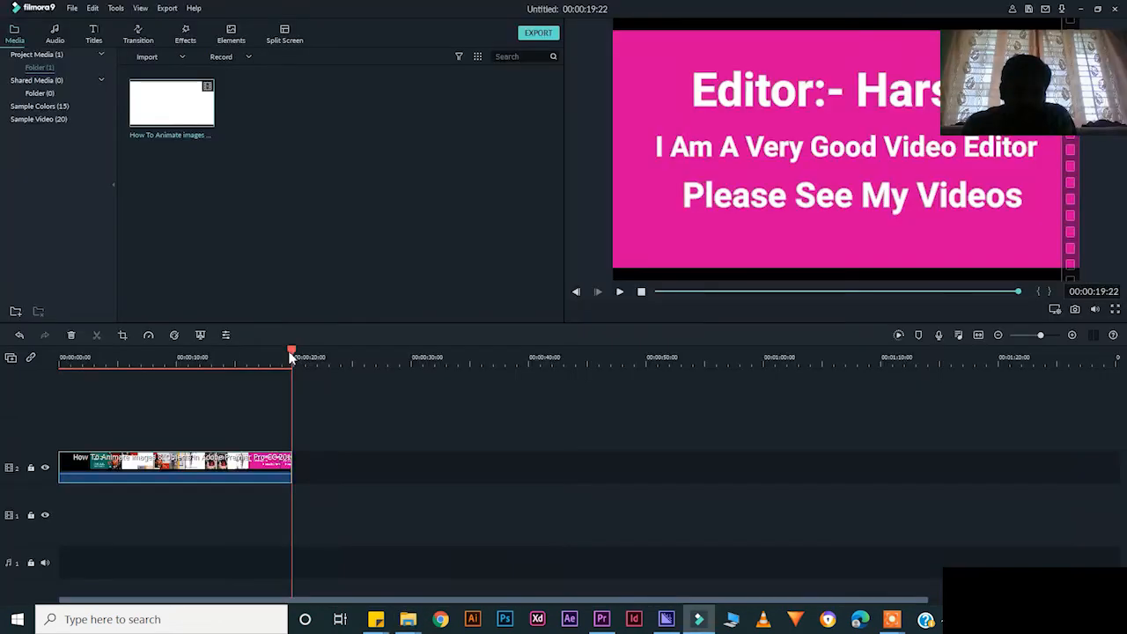
{"action": "left_click_drag", "start_coordinate": [291, 357], "coordinate": [50, 382]}
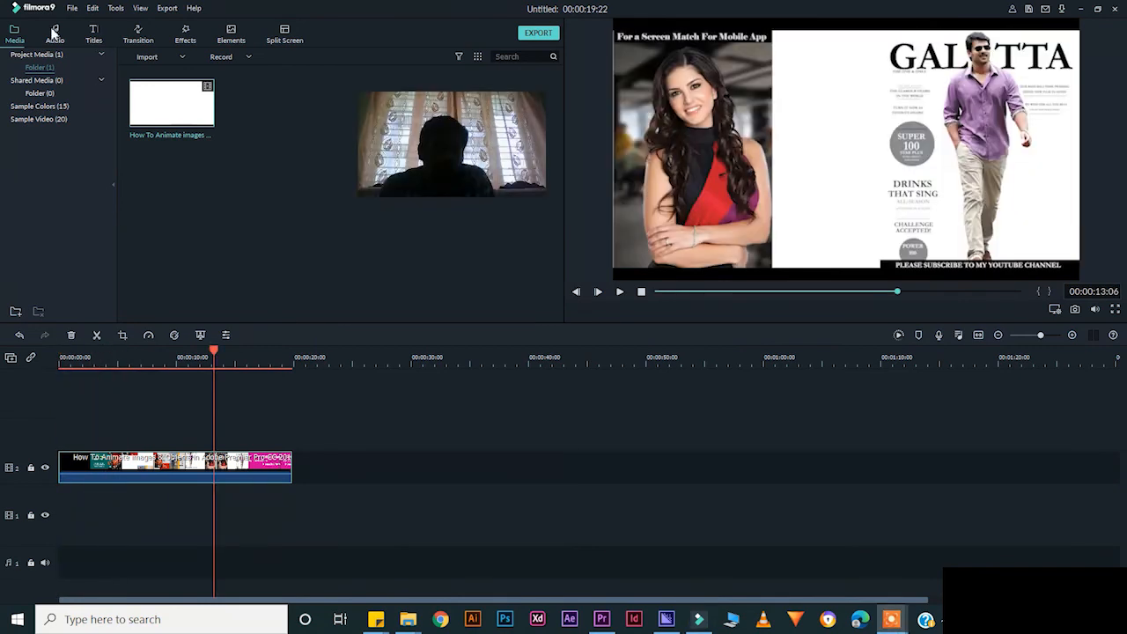
- Add the music track "Lord Taylor - Until there's more" to audio track 1 from the start of the timeline
{"action": "left_click", "coordinate": [55, 33]}
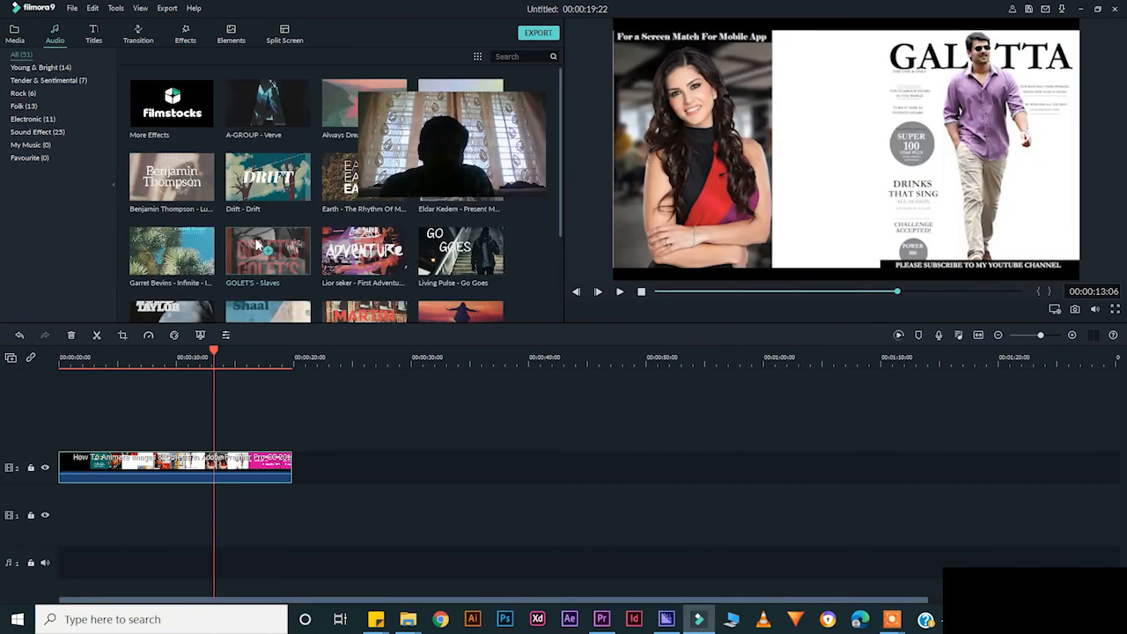
{"action": "scroll", "coordinate": [263, 238], "scroll_direction": "down", "scroll_amount": 5}
{"action": "left_click_drag", "start_coordinate": [164, 144], "coordinate": [309, 553]}
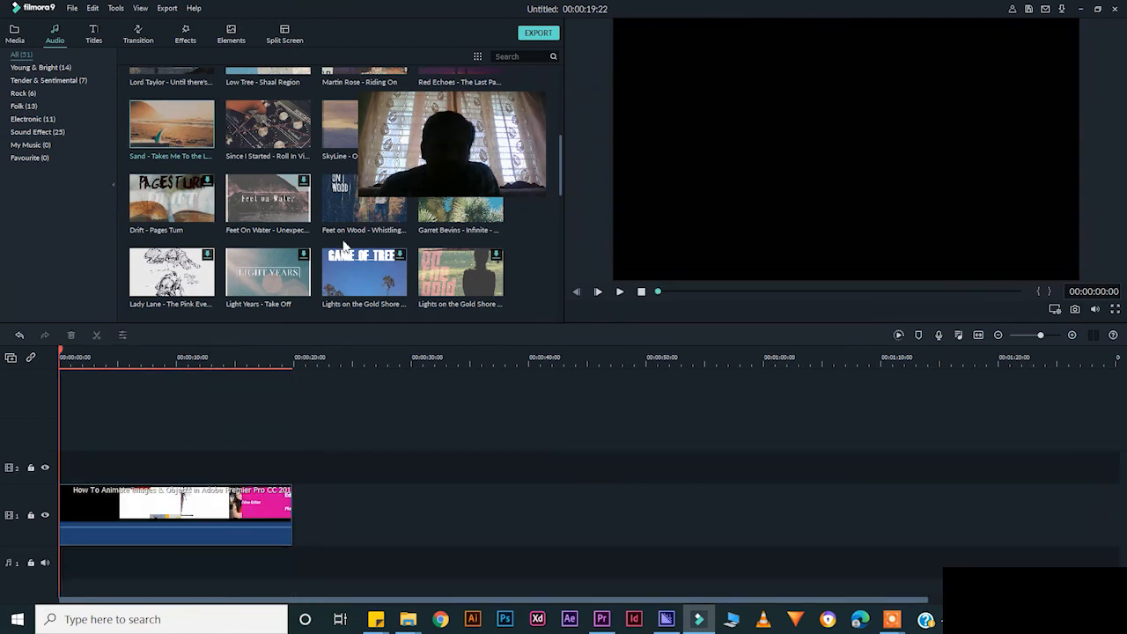
{"action": "scroll", "coordinate": [343, 247], "scroll_direction": "up", "scroll_amount": 5}
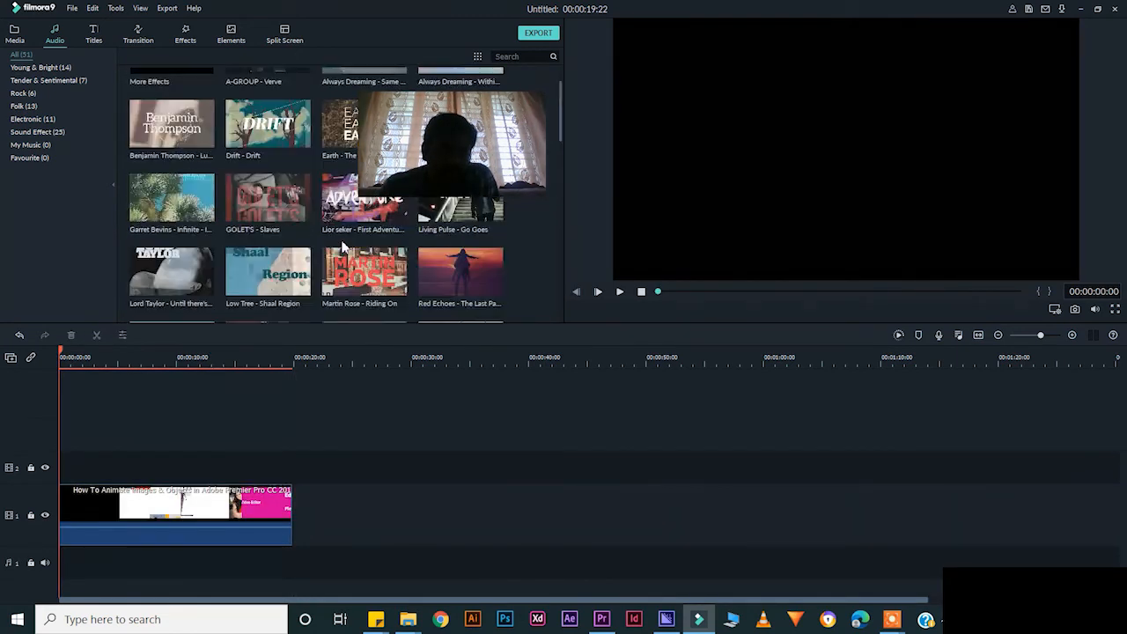
{"action": "left_click_drag", "start_coordinate": [172, 273], "coordinate": [396, 563]}
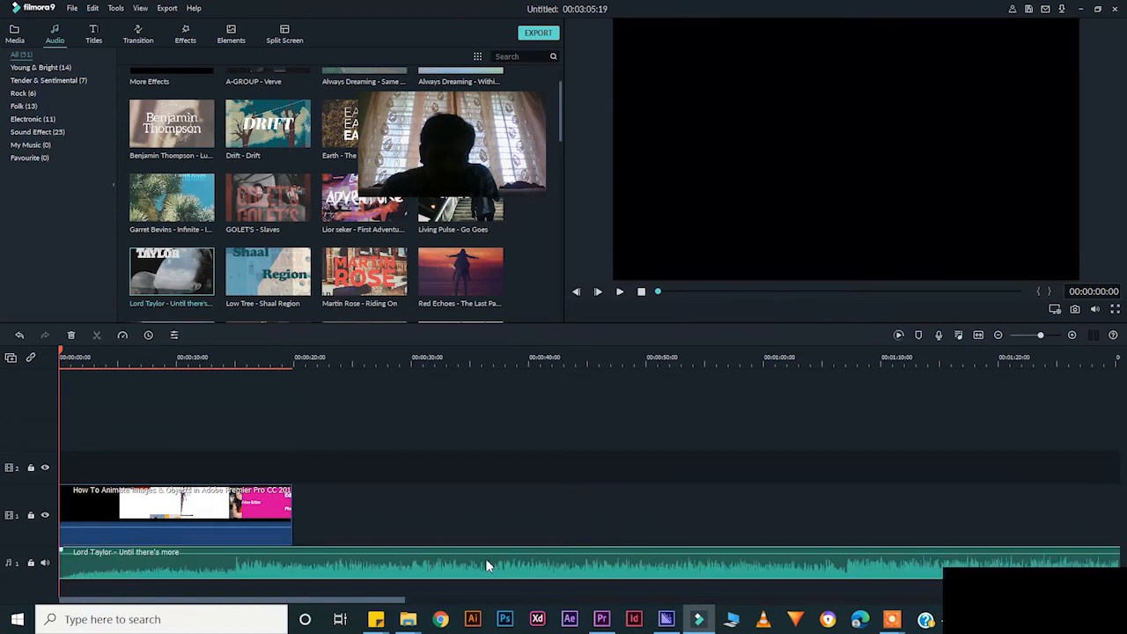
- Trim the end of the "Lord Taylor - Until there's more" clip to match the end of the video clip
{"action": "left_click_drag", "start_coordinate": [484, 564], "coordinate": [485, 558]}
{"action": "key", "text": "ctrl+z"}
{"action": "left_click_drag", "start_coordinate": [1041, 336], "coordinate": [1034, 336]}
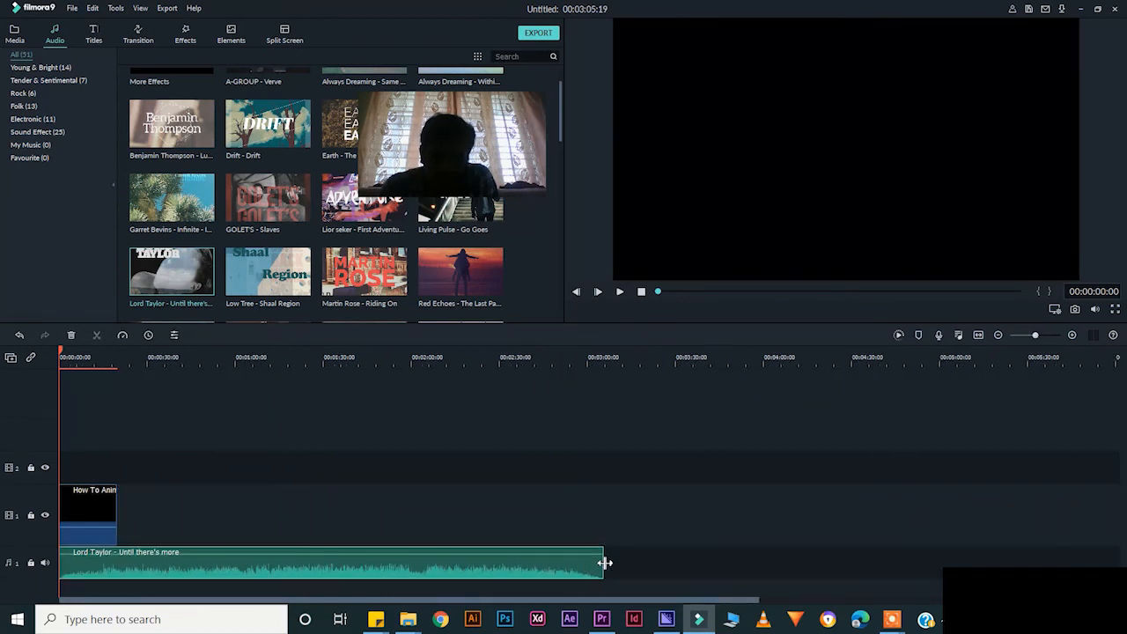
{"action": "left_click_drag", "start_coordinate": [604, 562], "coordinate": [952, 564]}
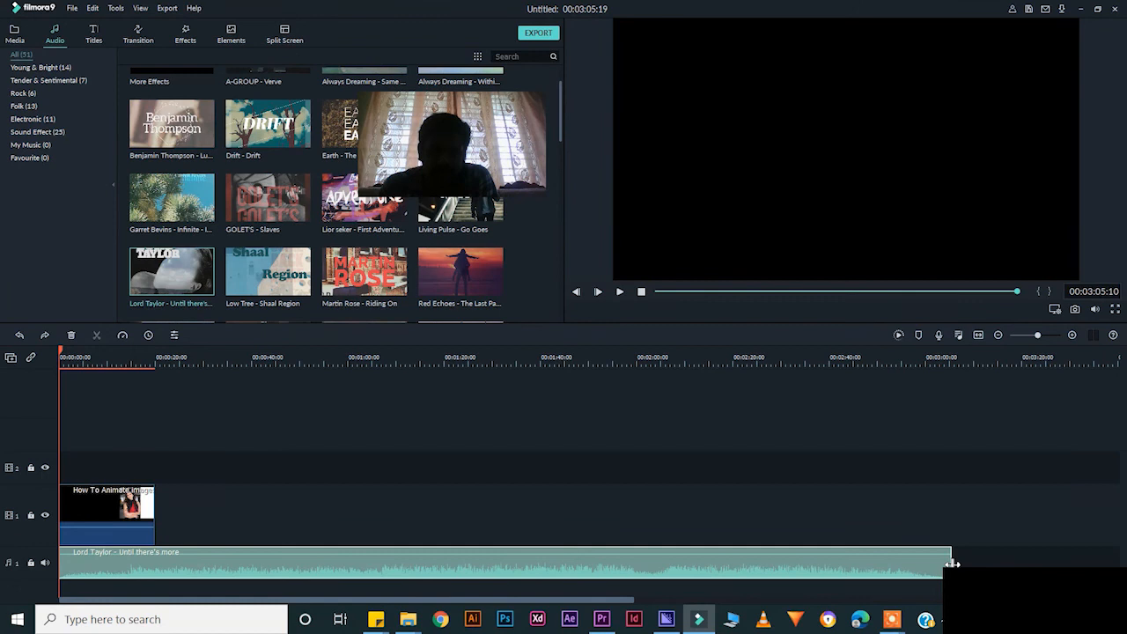
{"action": "left_click_drag", "start_coordinate": [952, 564], "coordinate": [160, 541]}
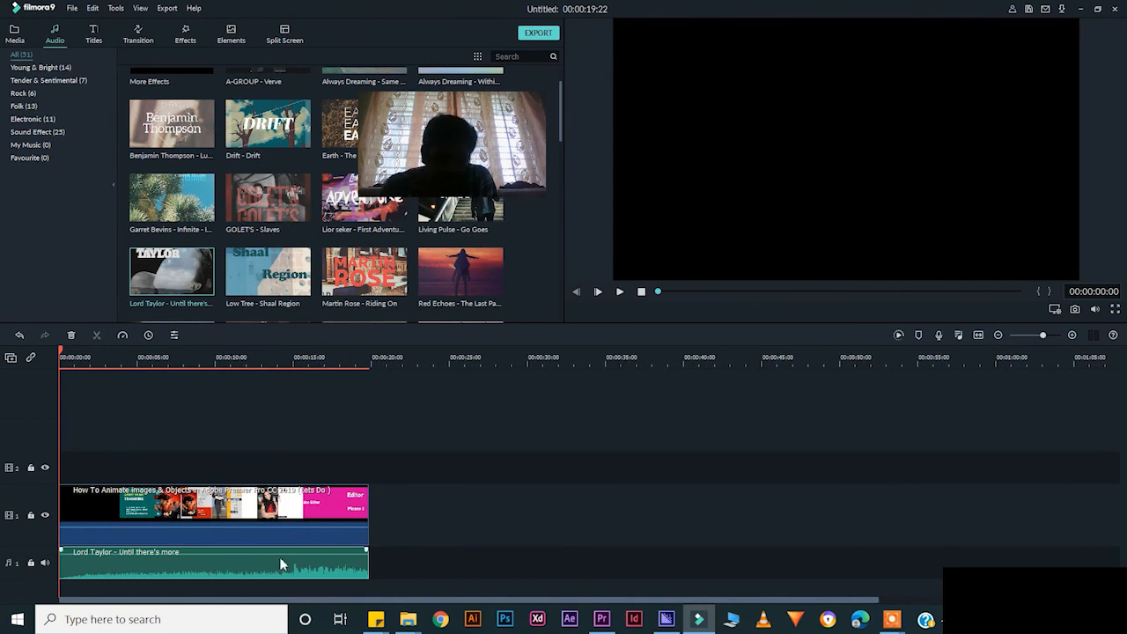
- Add a fade-in and fade-out to the "Lord Taylor - Until there's more" clip and lower its volume to about -8.45 dB
{"action": "double_click", "coordinate": [281, 564]}
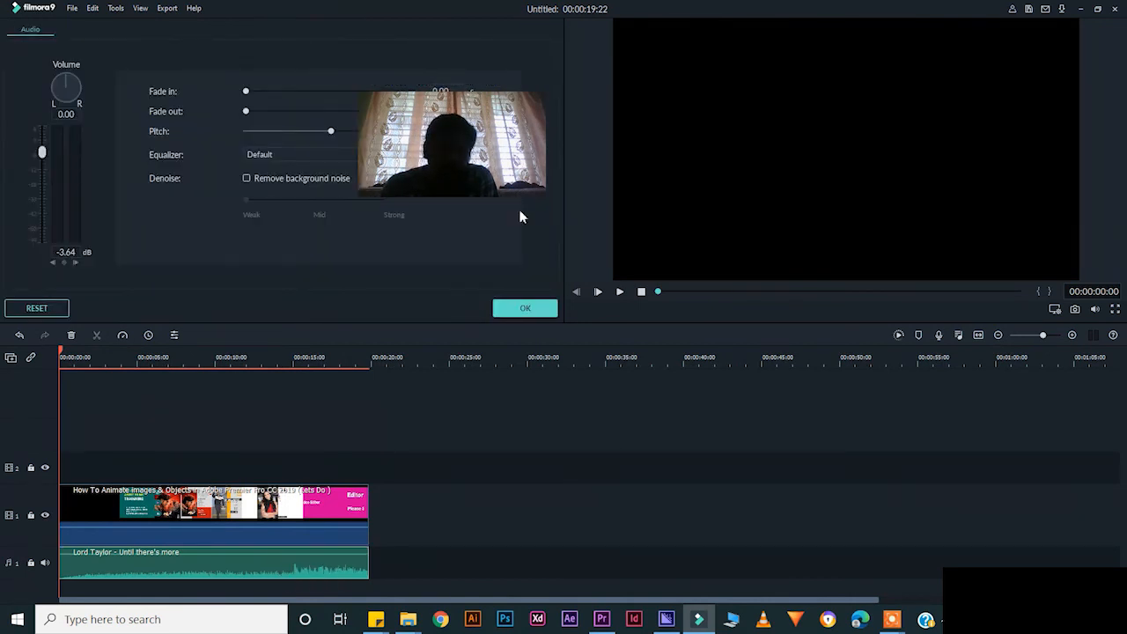
{"action": "left_click", "coordinate": [525, 308]}
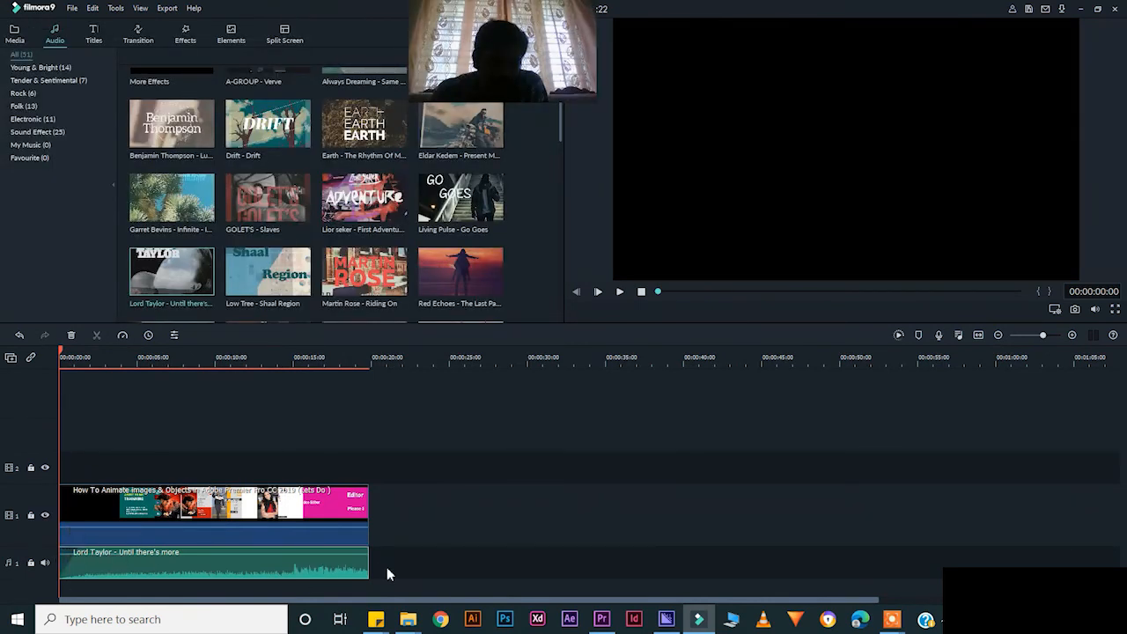
{"action": "left_click", "coordinate": [340, 549]}
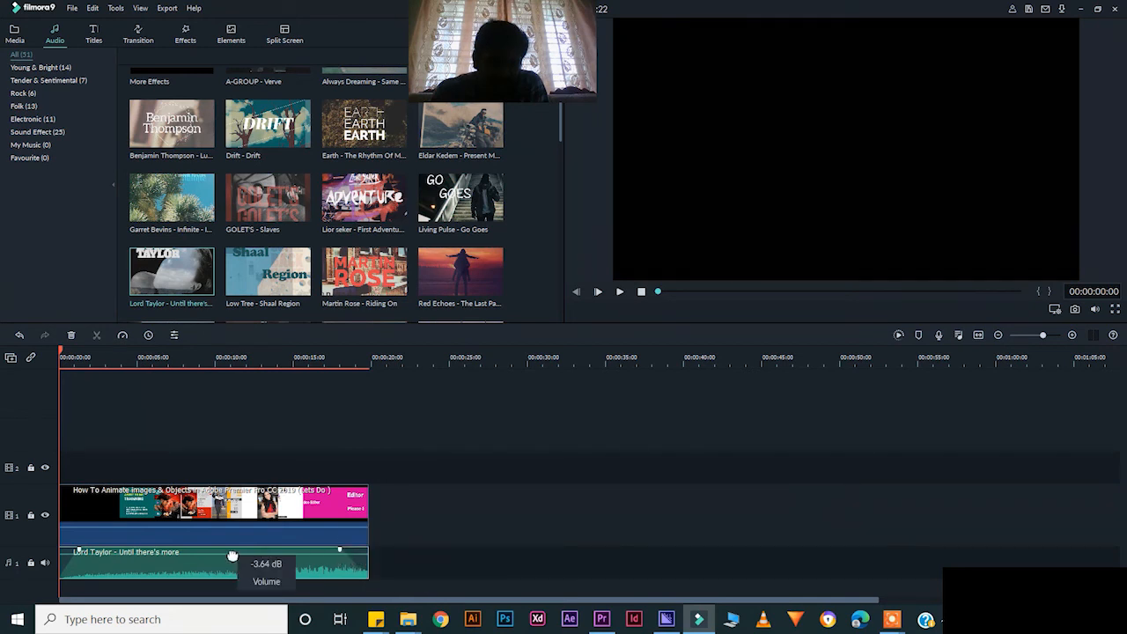
{"action": "left_click_drag", "start_coordinate": [232, 558], "coordinate": [232, 561]}
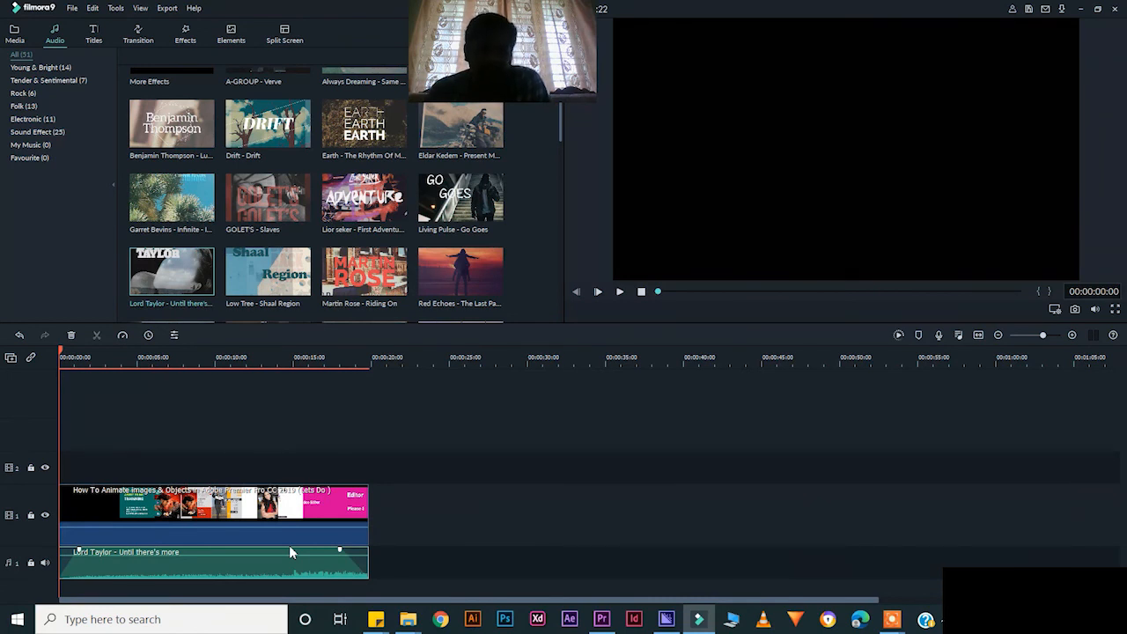
- Play the timeline to check the music against the video and return the playhead to the start
{"action": "key", "text": "space"}
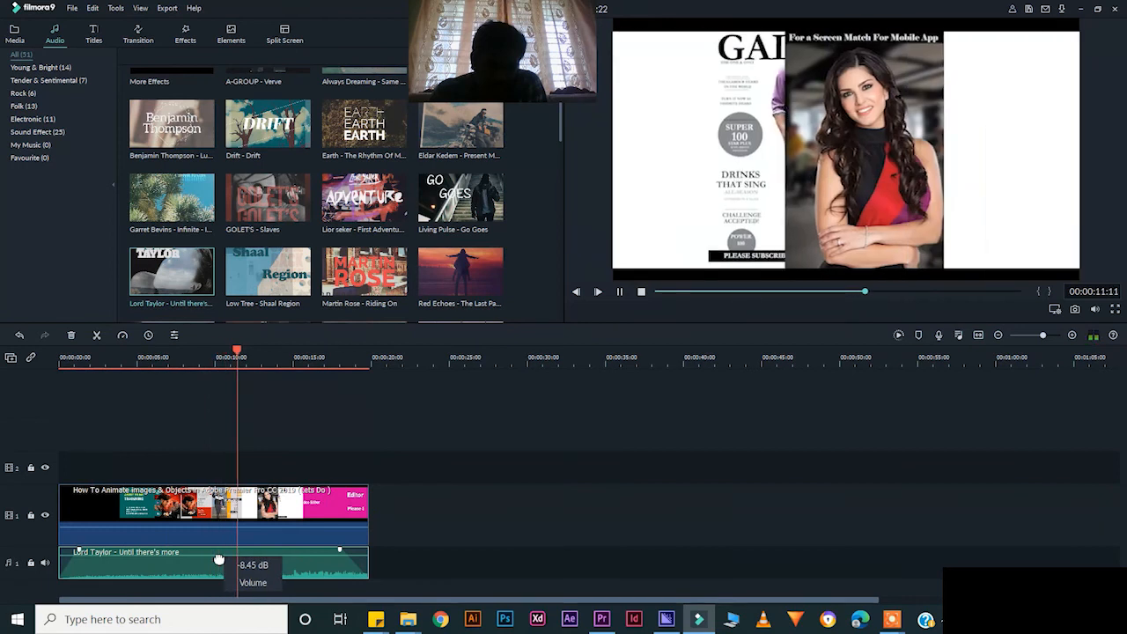
{"action": "left_click_drag", "start_coordinate": [371, 354], "coordinate": [12, 423]}
{"action": "key", "text": "space"}
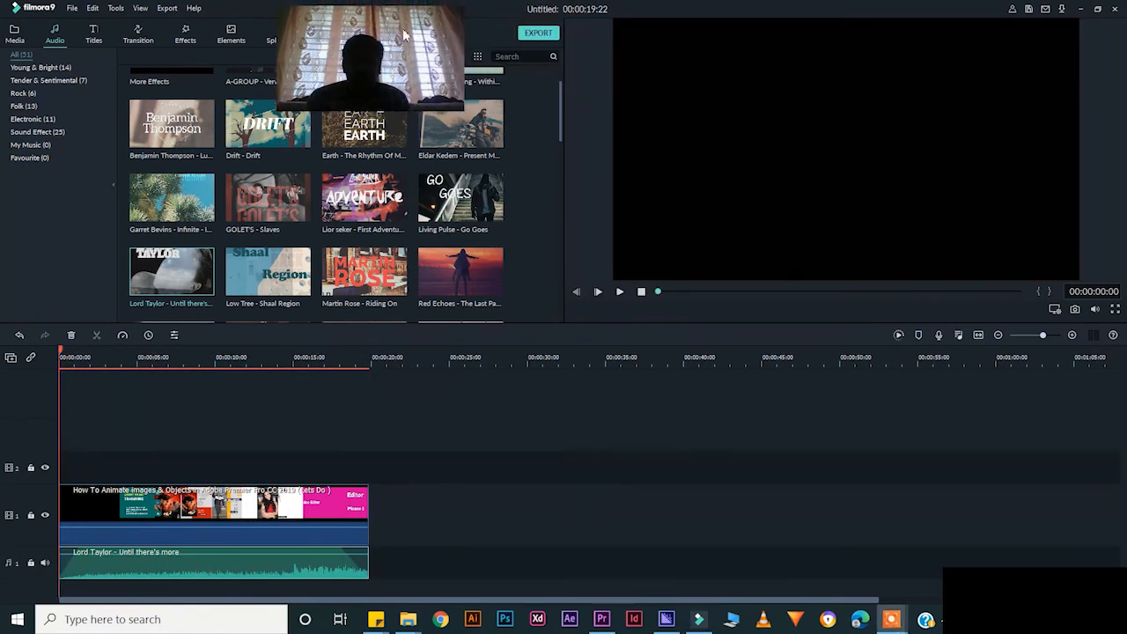
- Start a local MP4 export named "How To Animate images & Objects in Adobe Premier Pro CC 2019 (Lets Do )", using the title from the sticky note
{"action": "left_click", "coordinate": [536, 32]}
{"action": "left_click", "coordinate": [538, 33]}
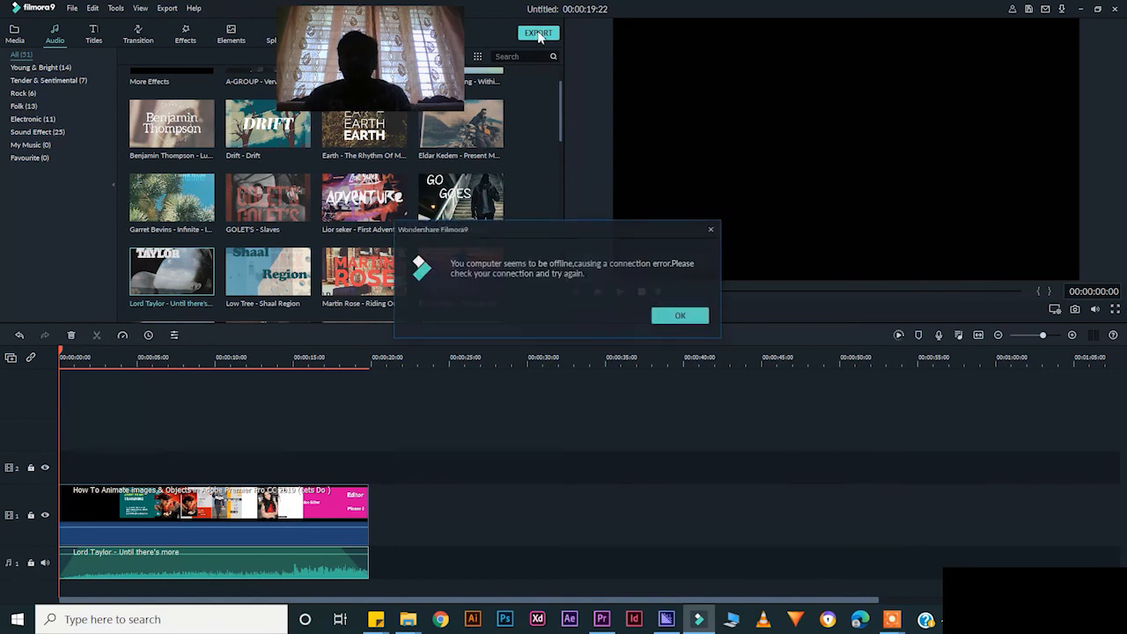
{"action": "left_click", "coordinate": [678, 317]}
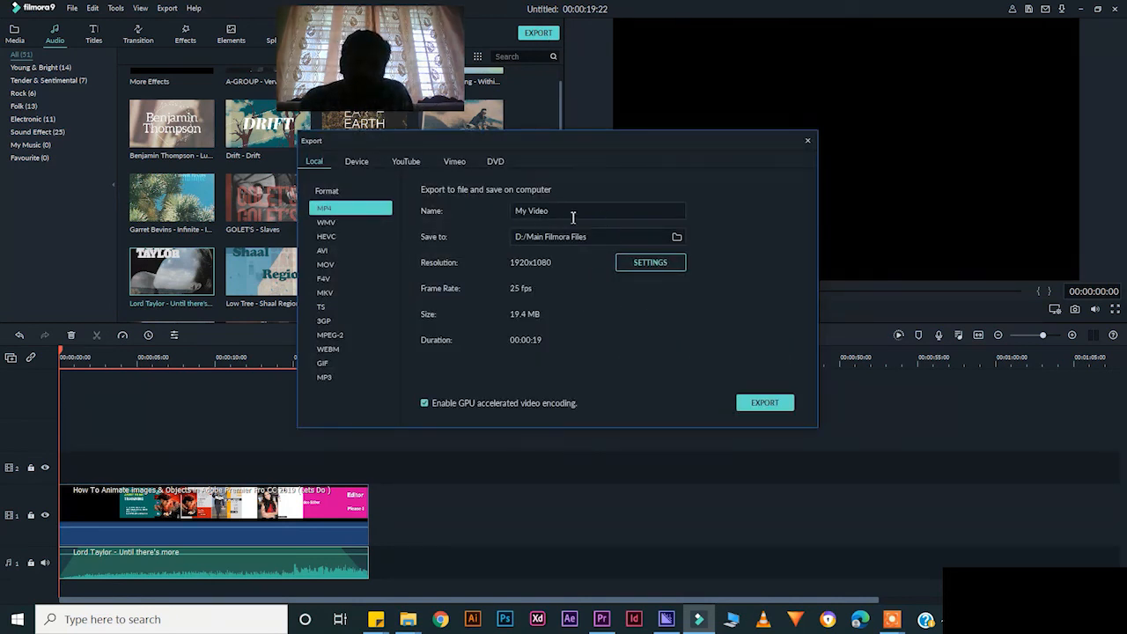
{"action": "mouse_move", "coordinate": [385, 621]}
{"action": "left_click", "coordinate": [438, 572]}
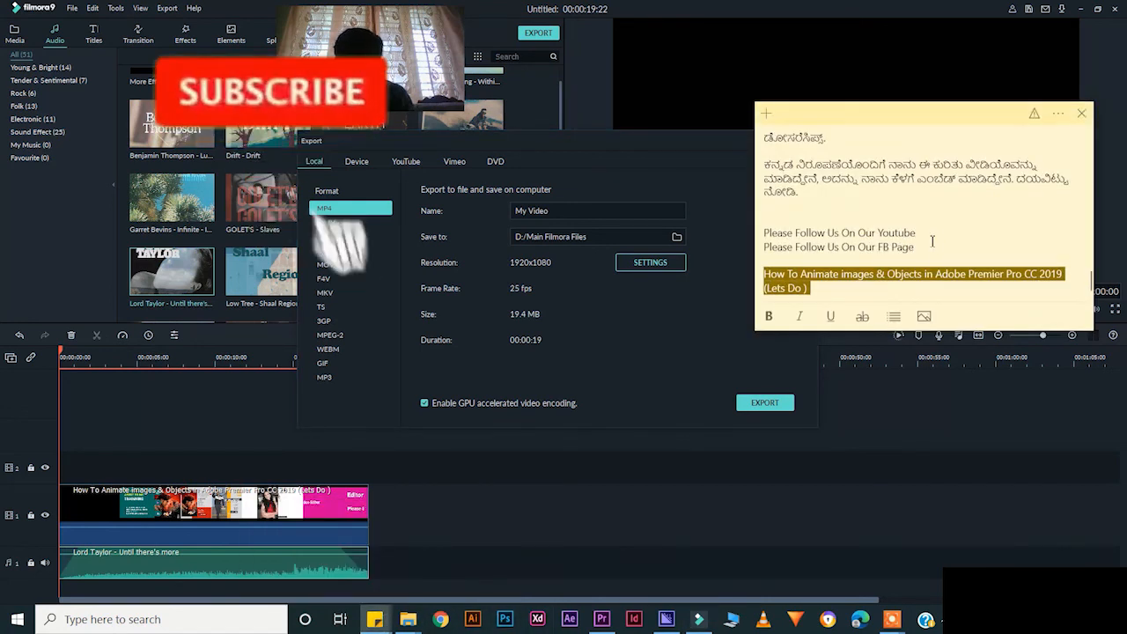
{"action": "left_click", "coordinate": [622, 210]}
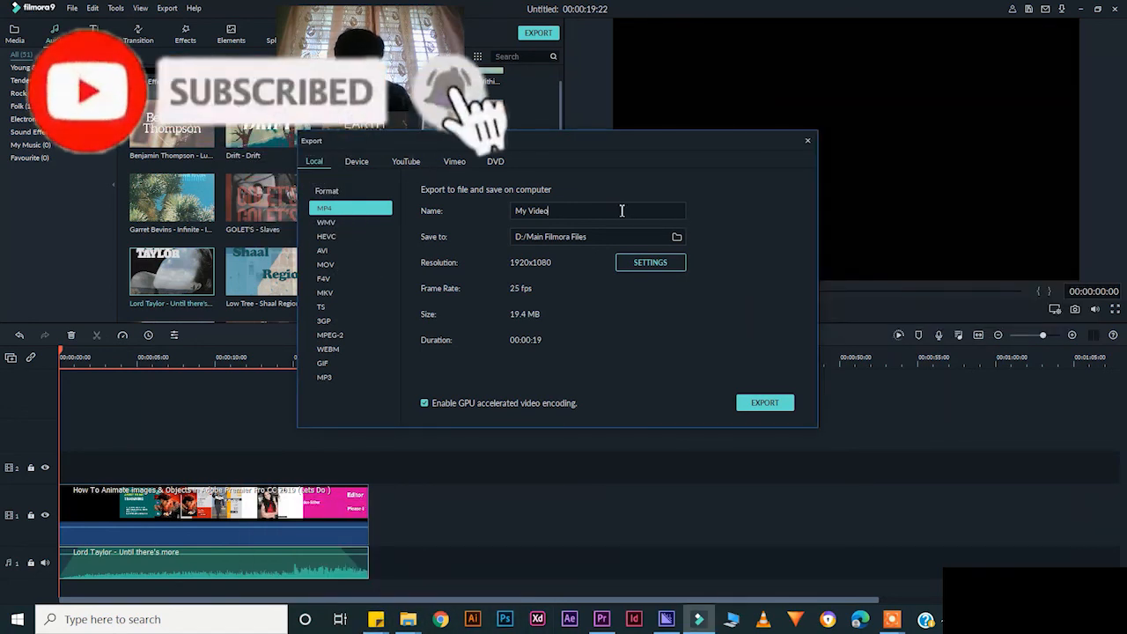
{"action": "key", "text": "ctrl+a"}
{"action": "key", "text": "ctrl+v"}
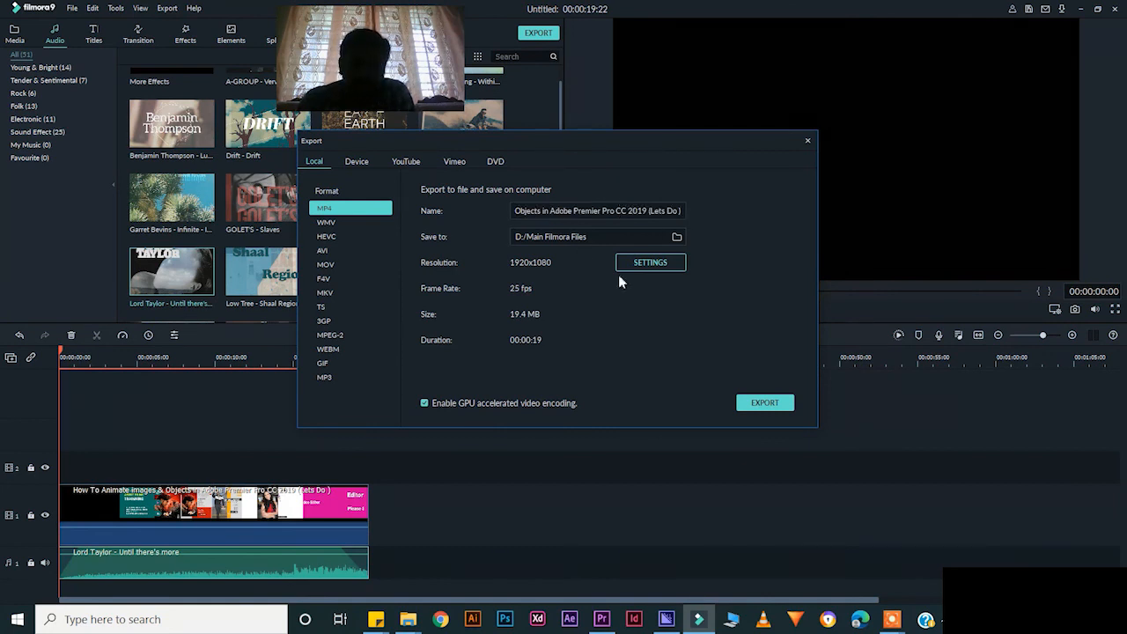
- Review the available export resolutions, choose the H.264 video encoder and accept the export settings
{"action": "left_click", "coordinate": [657, 263]}
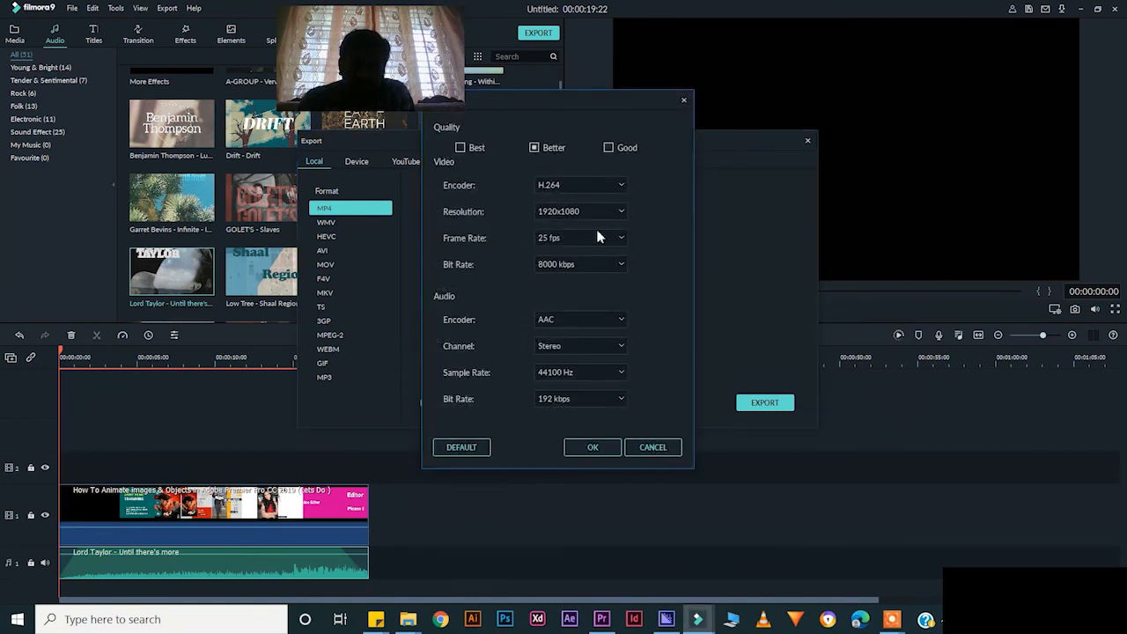
{"action": "left_click", "coordinate": [571, 212]}
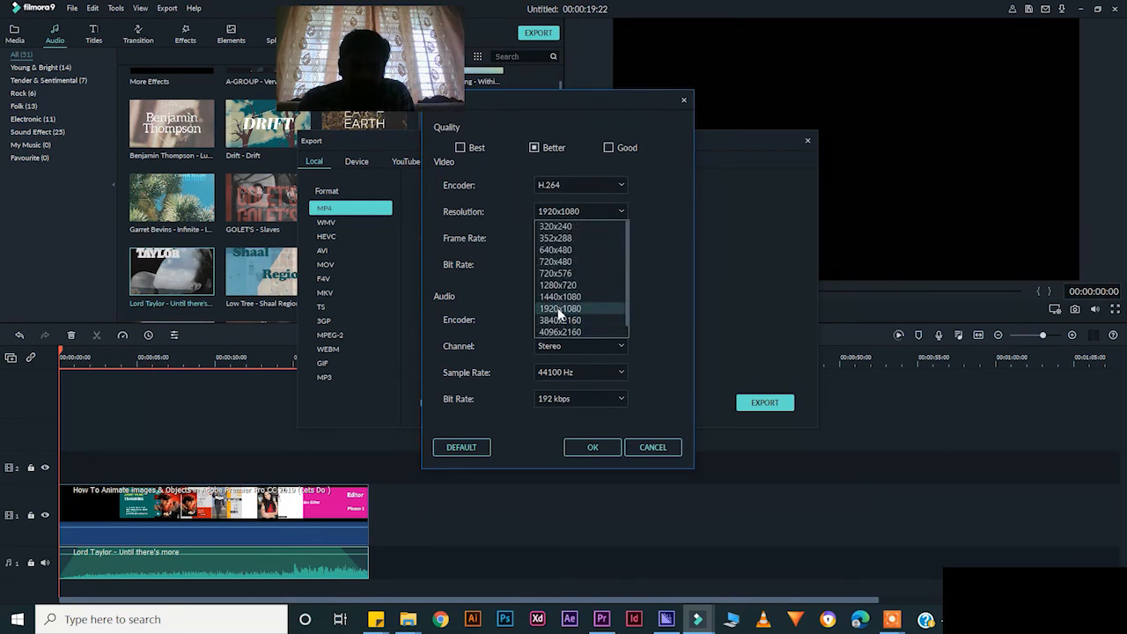
{"action": "left_click", "coordinate": [607, 182]}
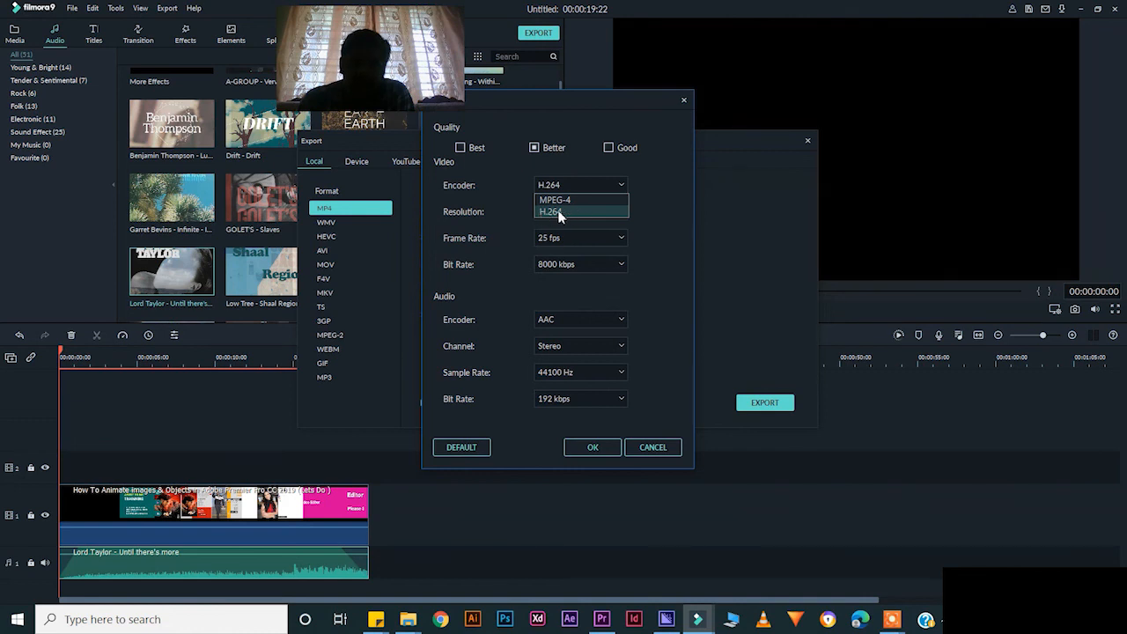
{"action": "left_click", "coordinate": [554, 209]}
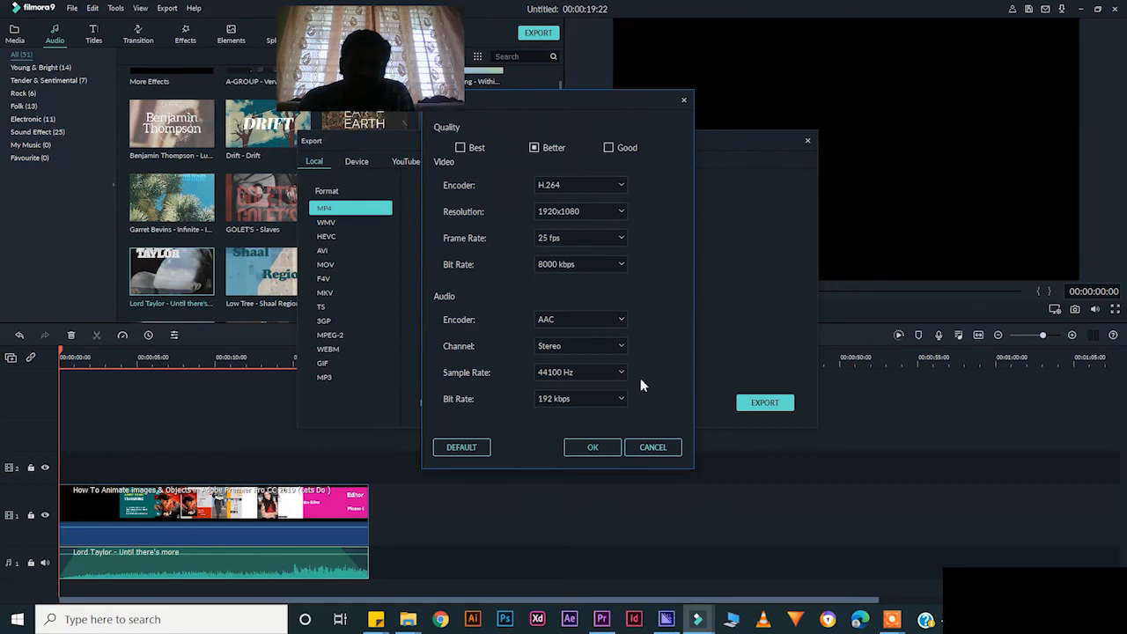
{"action": "left_click", "coordinate": [591, 448]}
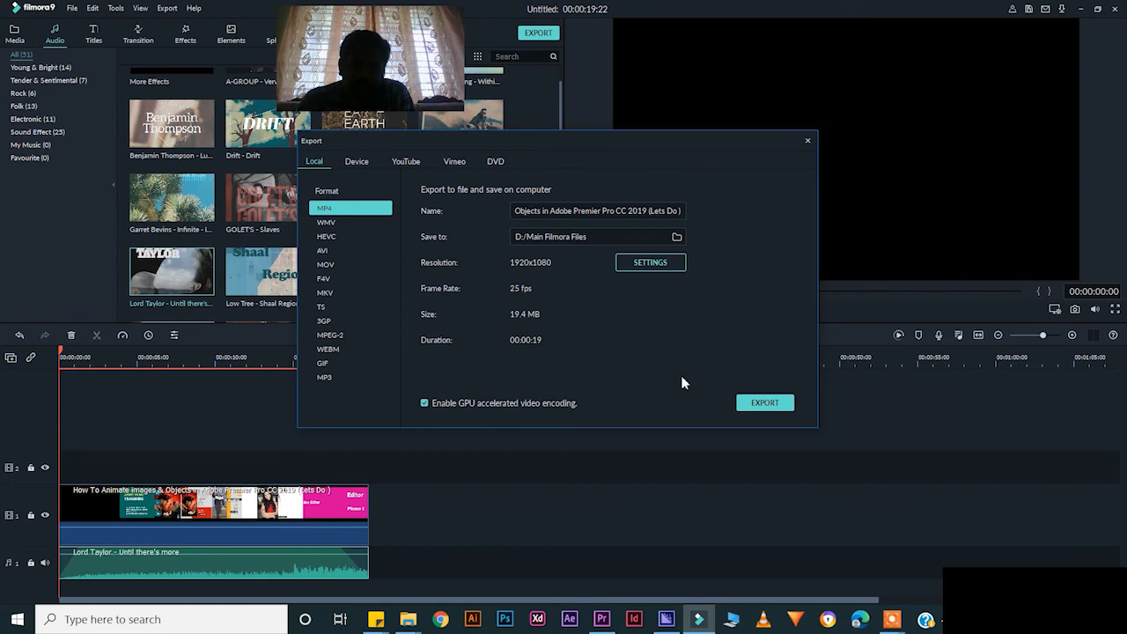
- Export the video to D:/Main Filmora Files and play the exported file from that folder
{"action": "left_click", "coordinate": [764, 404]}
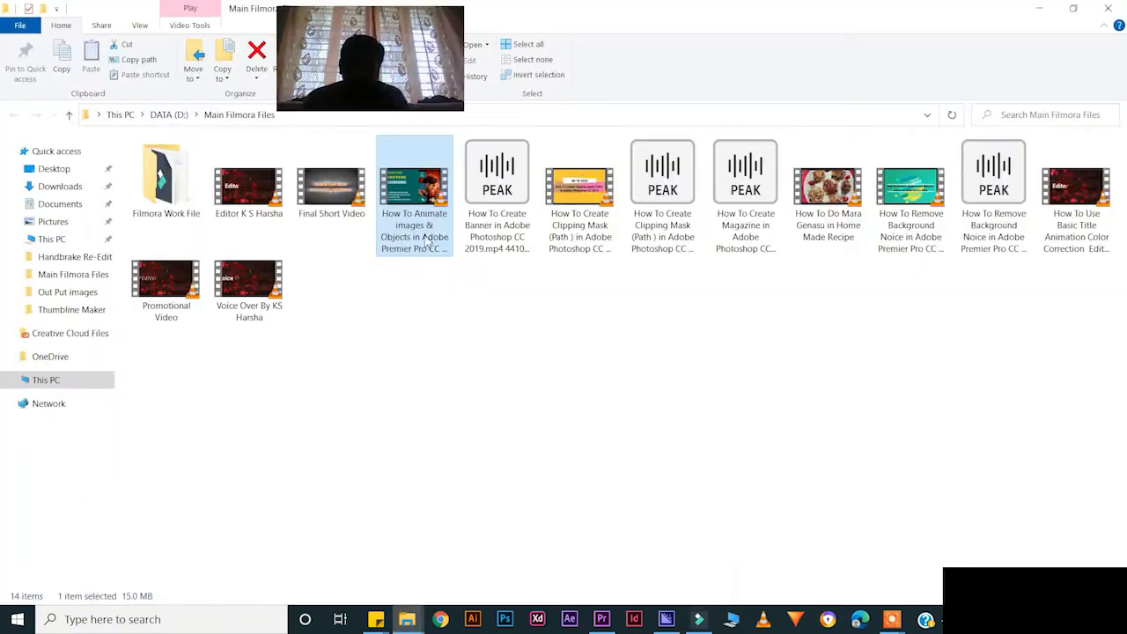
{"action": "double_click", "coordinate": [429, 244]}
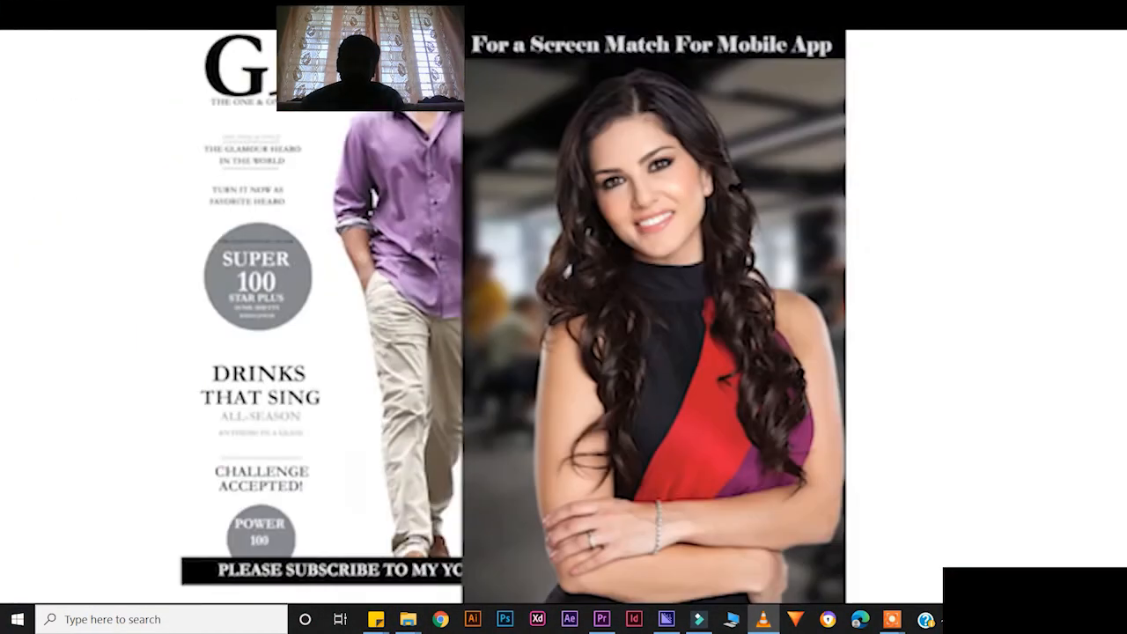